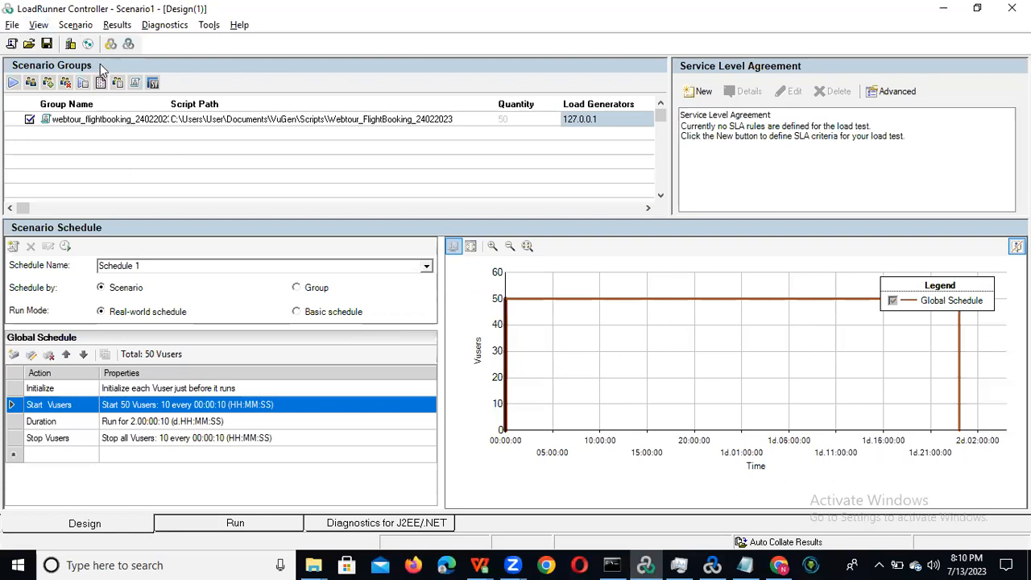
Step: Add a second scenario group that uses the Petstore_04062023 script
left_click(59, 130)
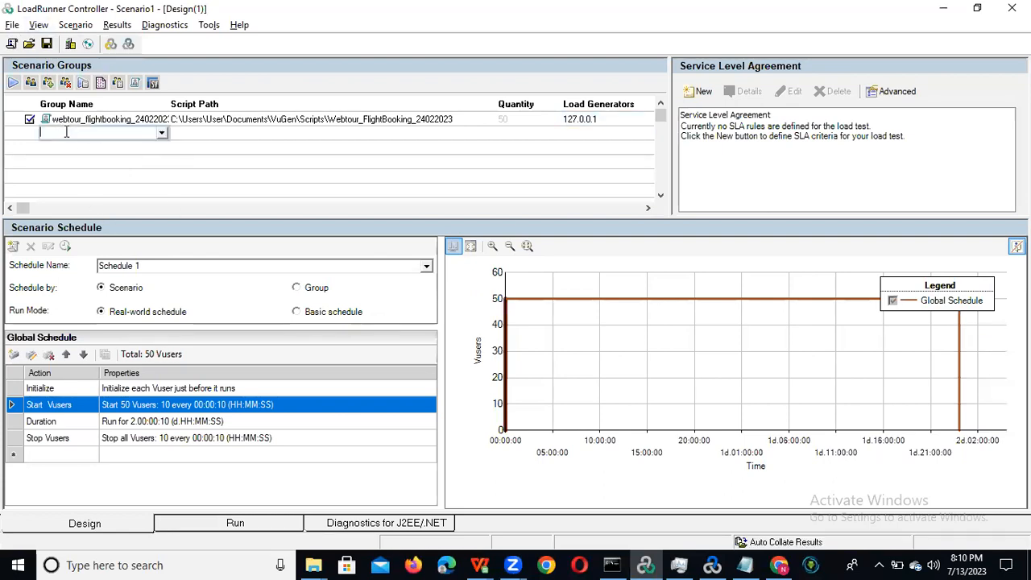
left_click(162, 134)
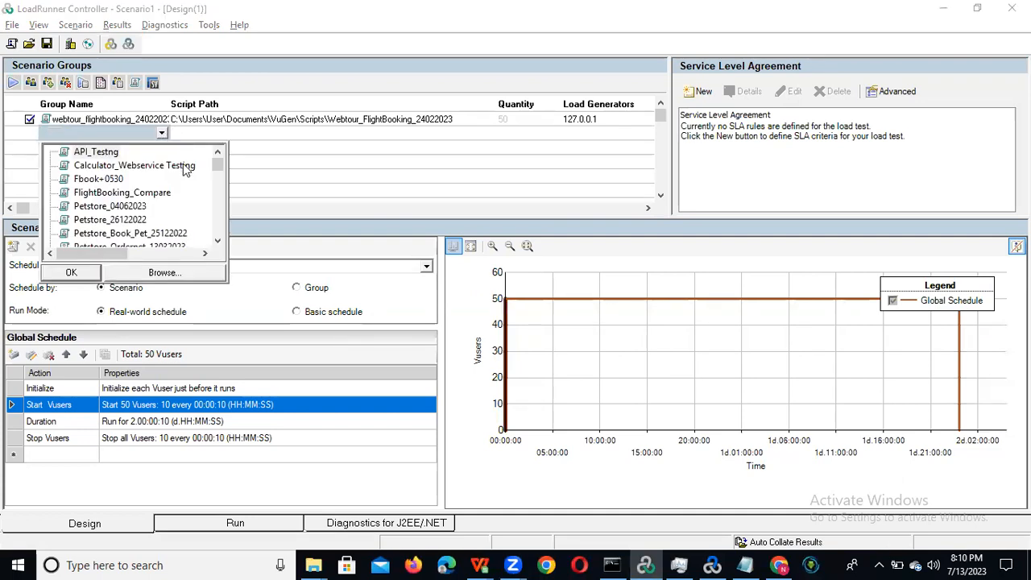
left_click(133, 208)
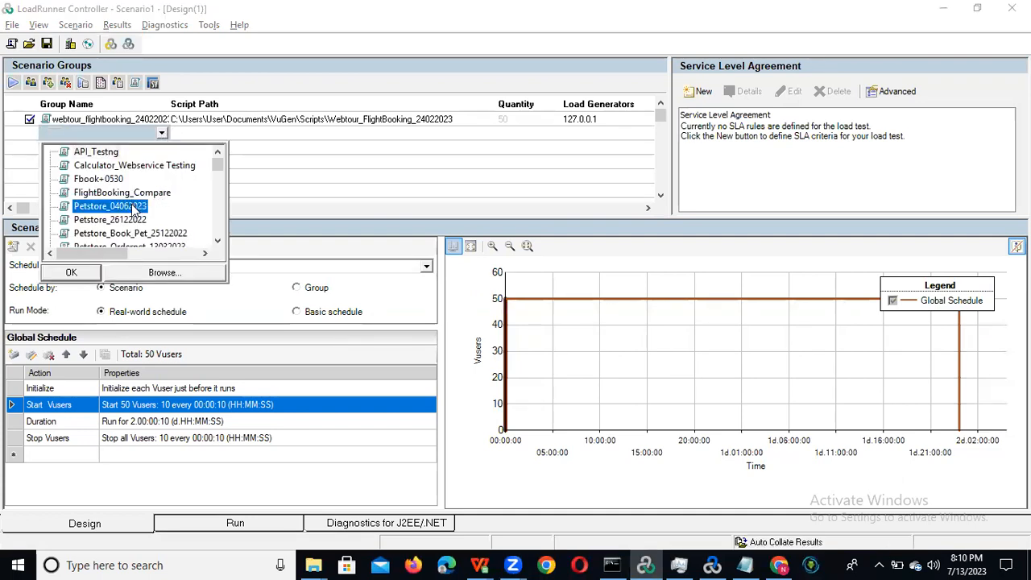
double_click(134, 208)
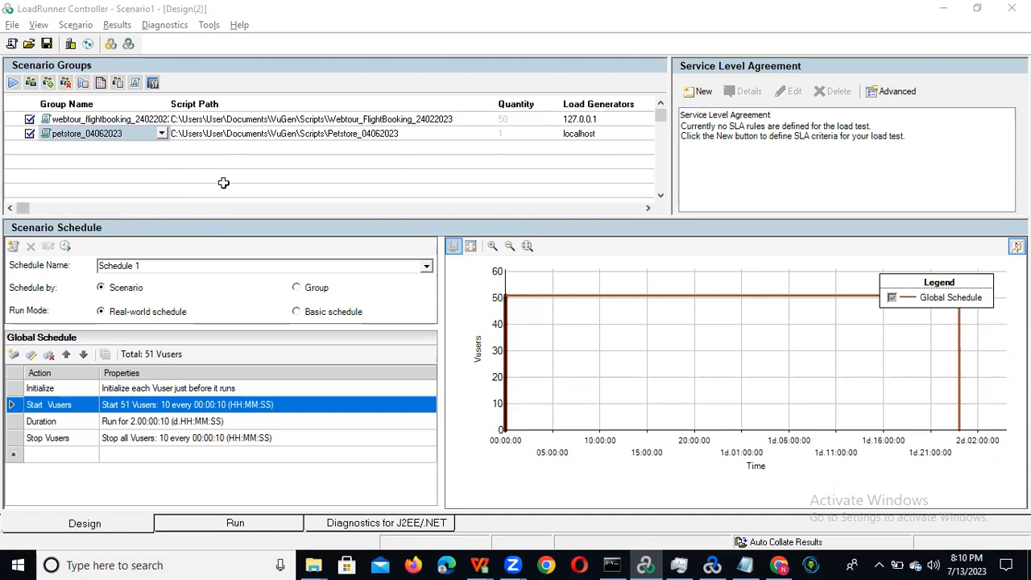
Step: Delete the petstore_04062023 group from the scenario groups
left_click(89, 149)
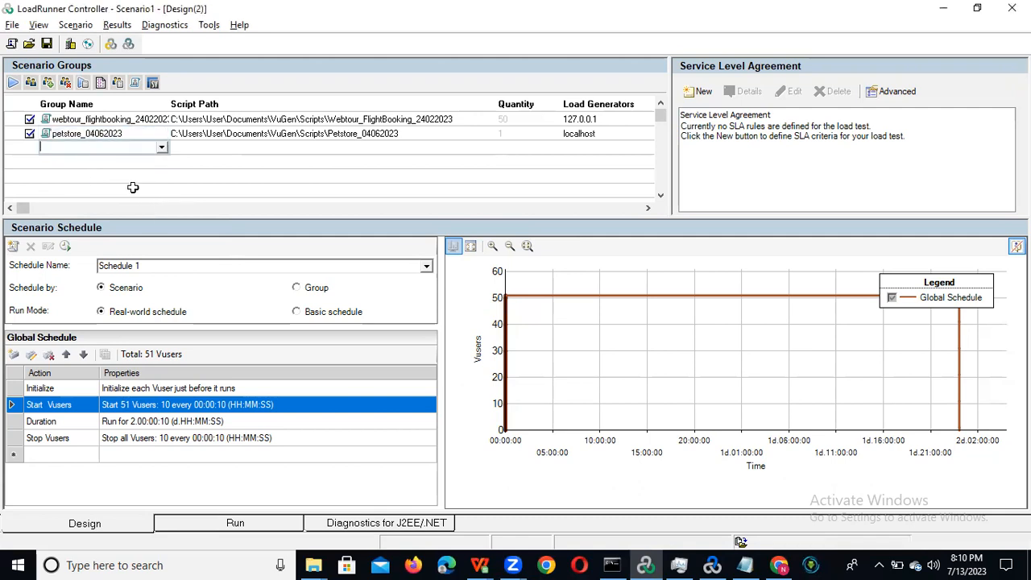
left_click(136, 133)
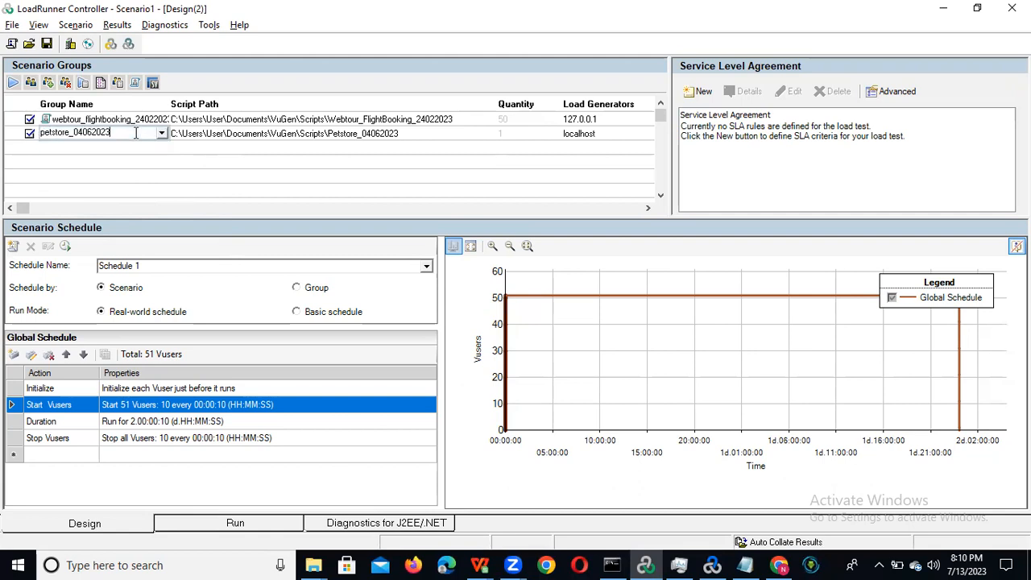
left_click(66, 84)
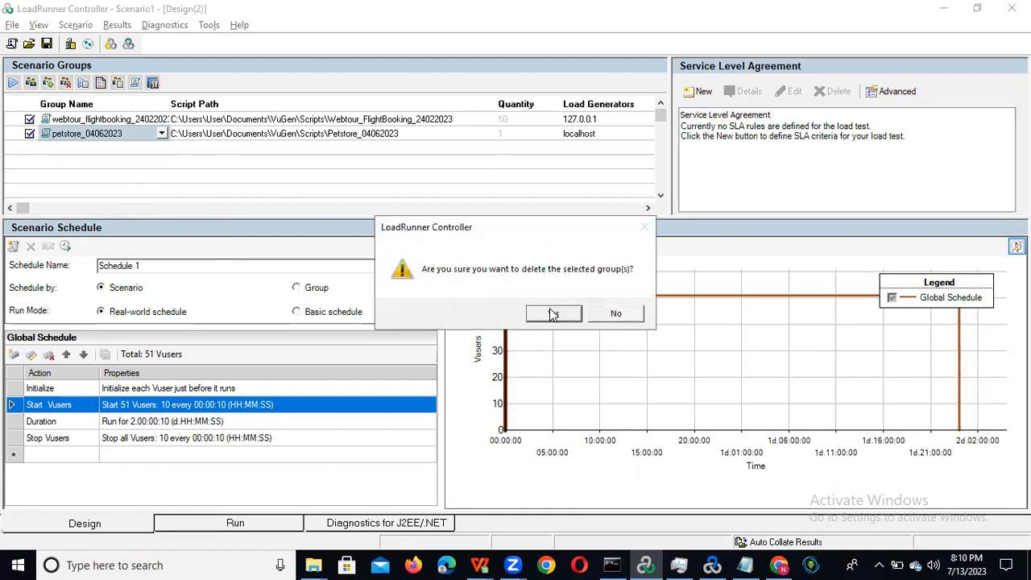
left_click(553, 314)
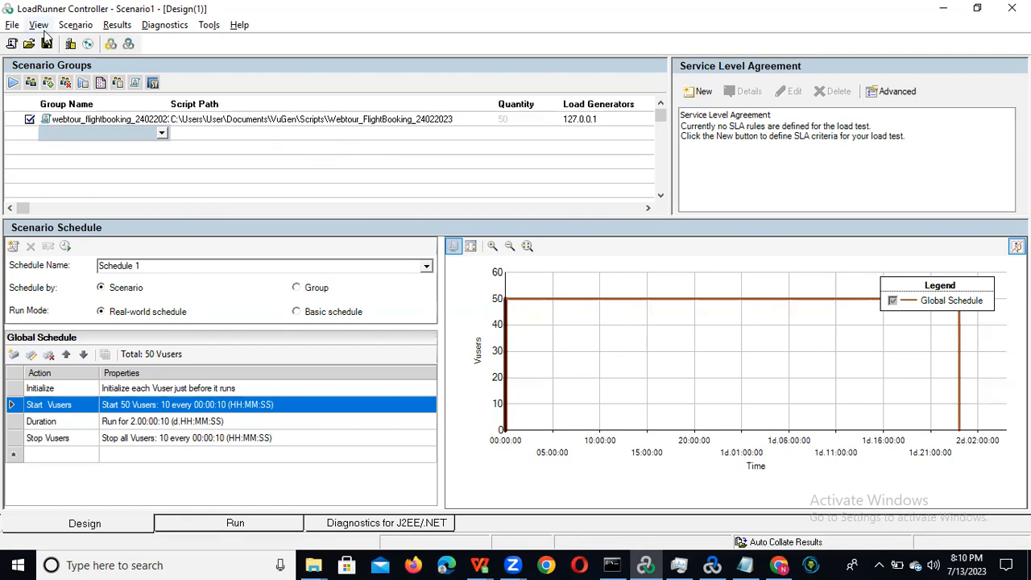
Step: Open the Vusers list of the webtour_flightbooking_24022023 group and add 10 Vusers on load generator 127.0.0.1
left_click(14, 85)
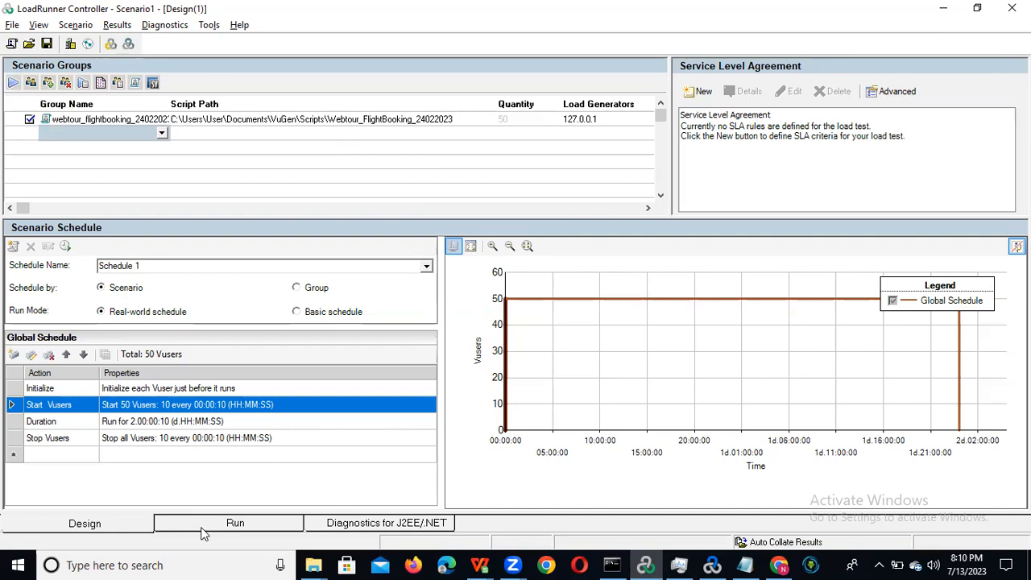
left_click(31, 84)
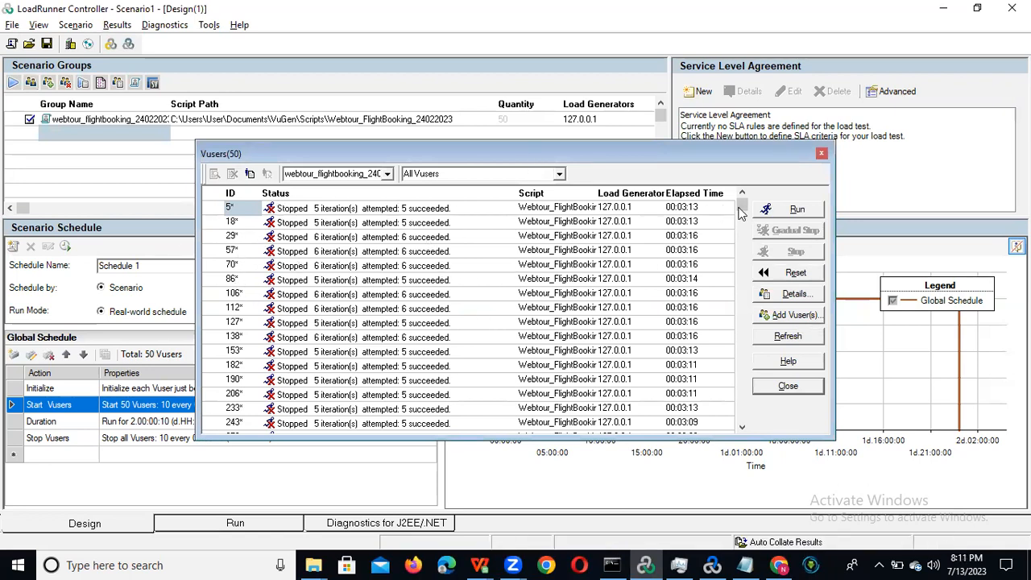
left_click_drag(742, 211, 735, 448)
left_click(86, 119)
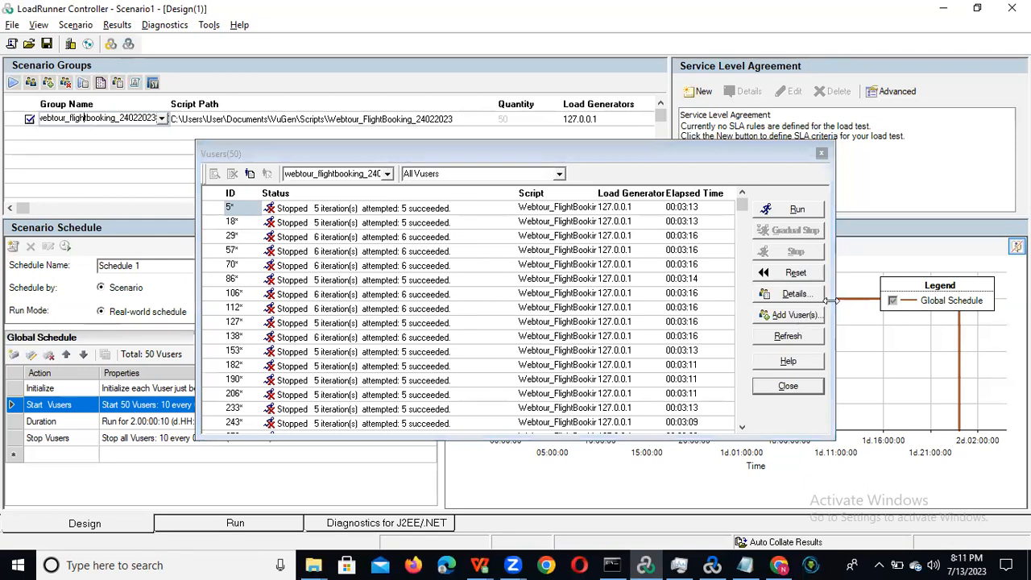
left_click(794, 314)
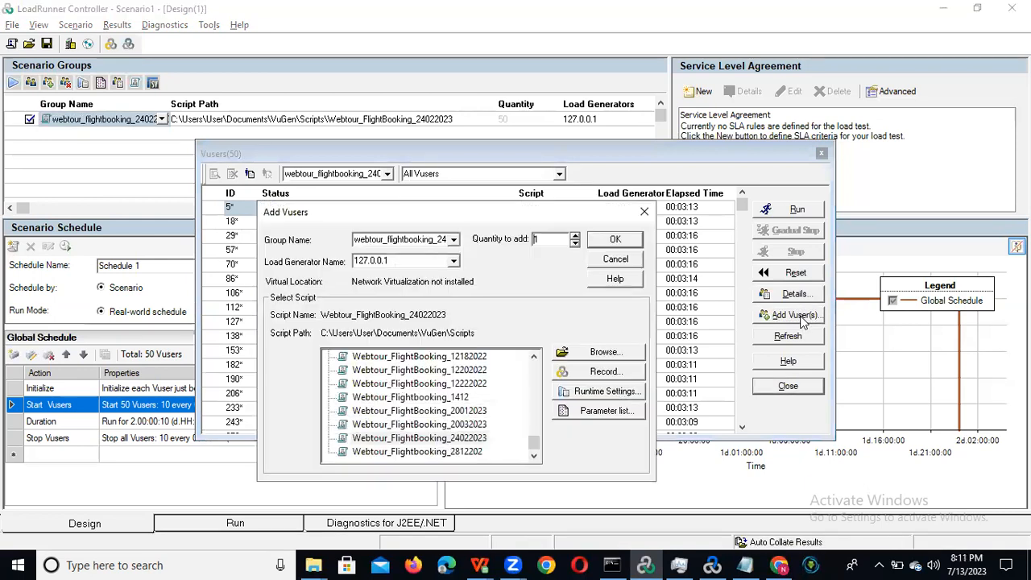
left_click(453, 242)
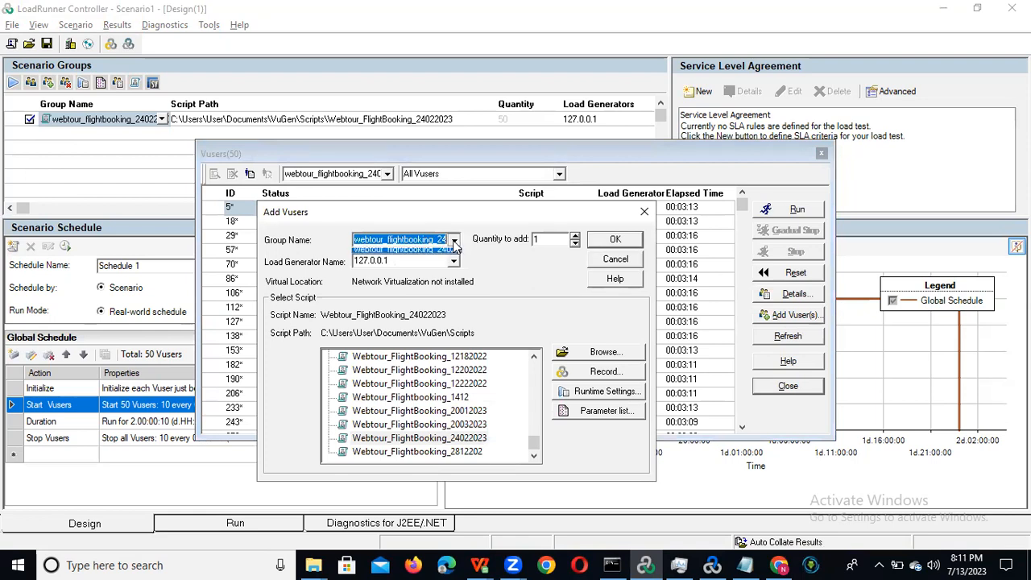
left_click(453, 244)
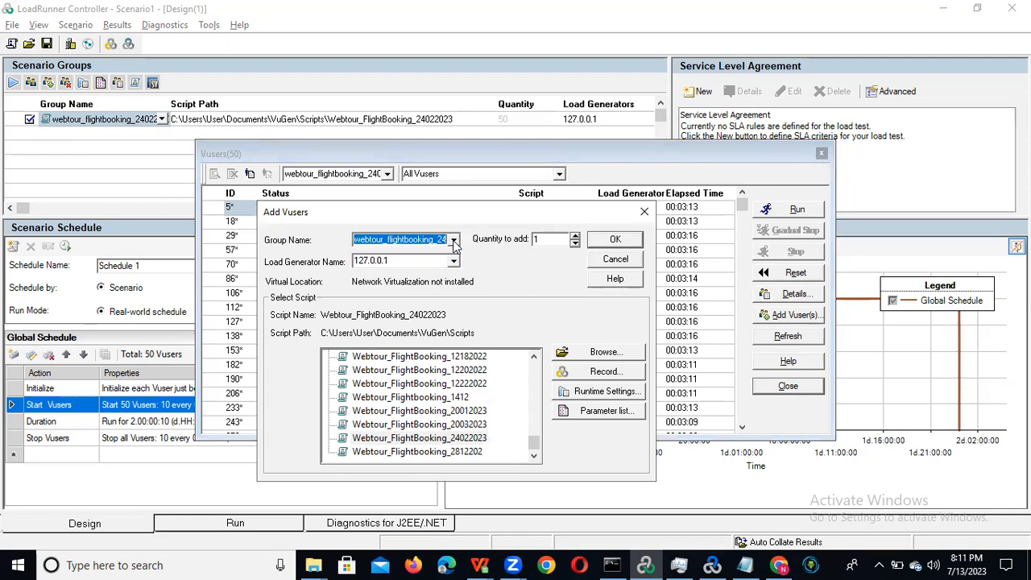
left_click(546, 239)
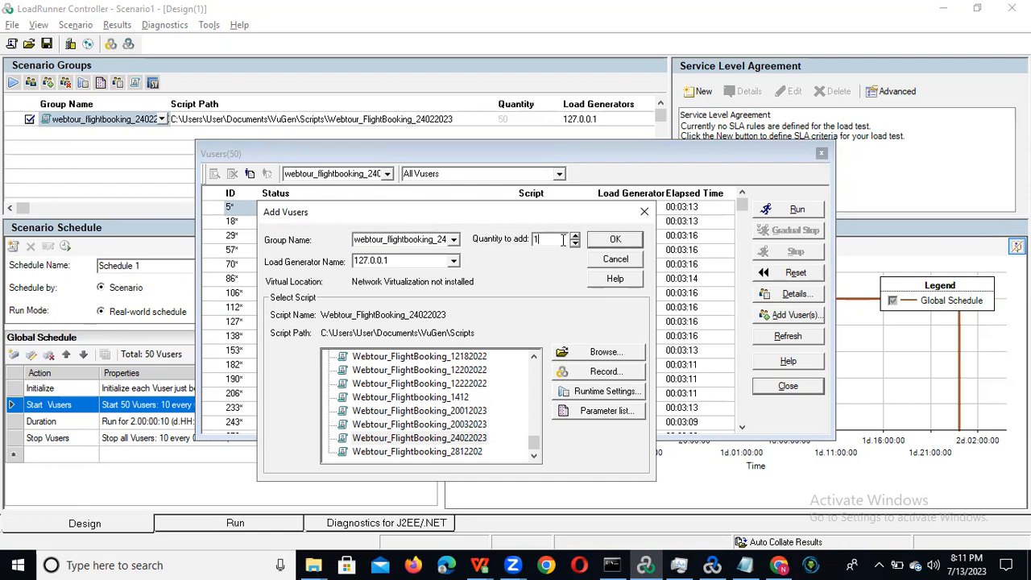
type("0")
left_click(614, 242)
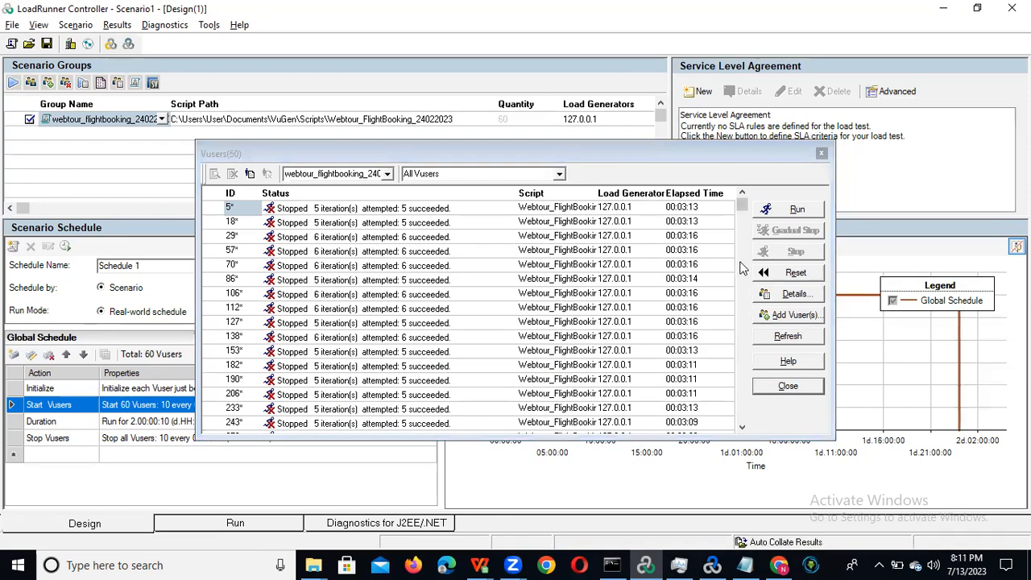
Step: Review the newly added Vusers at the end of the Vusers list, close it and check the group's quantity
left_click_drag(742, 206, 742, 403)
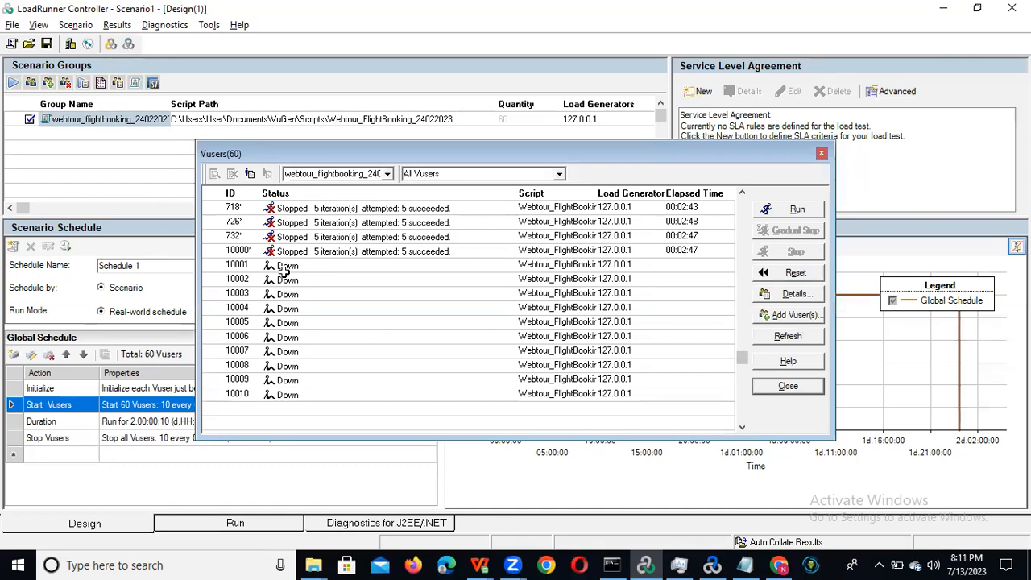
left_click_drag(287, 269, 315, 393)
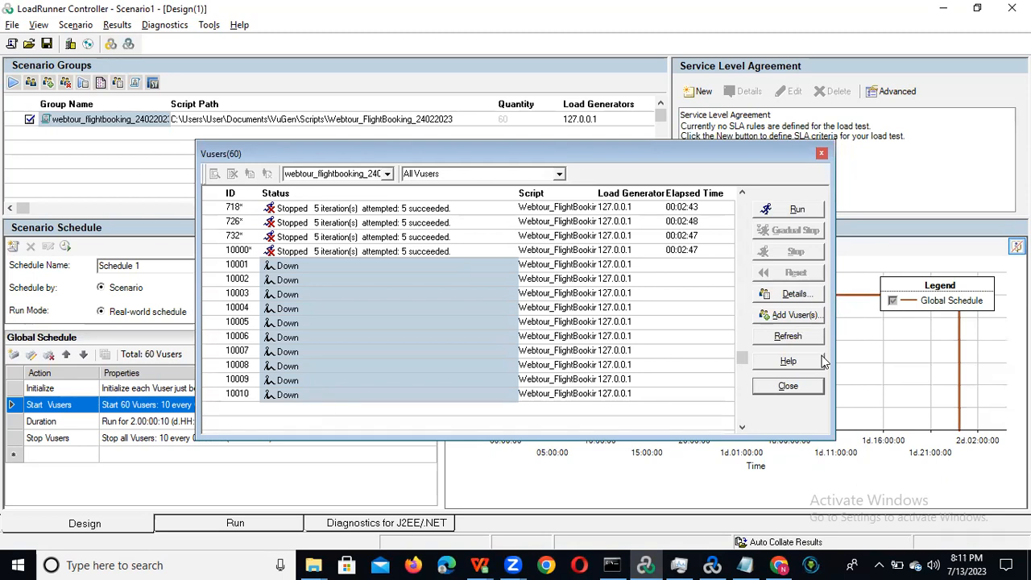
left_click(822, 153)
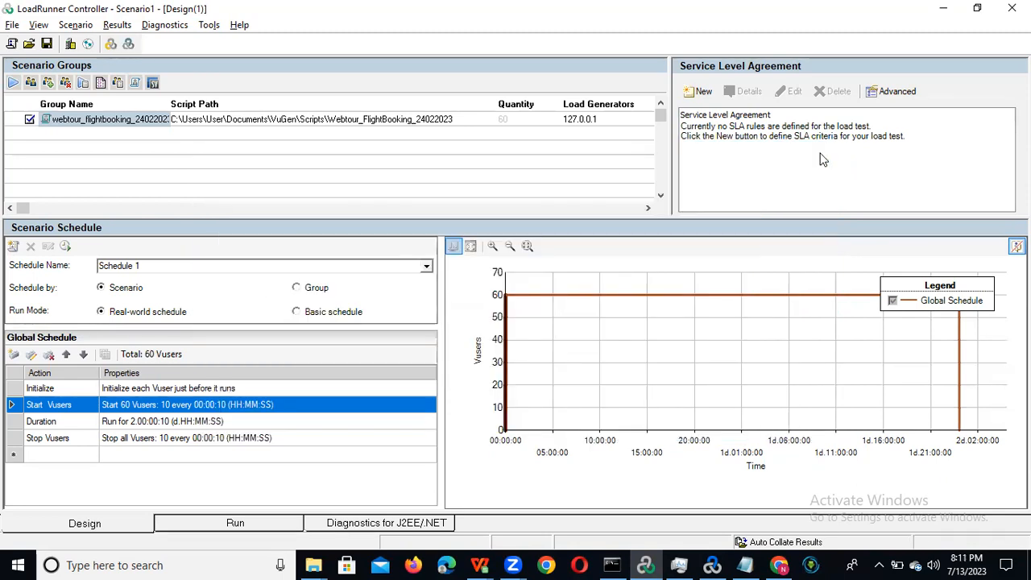
left_click(537, 121)
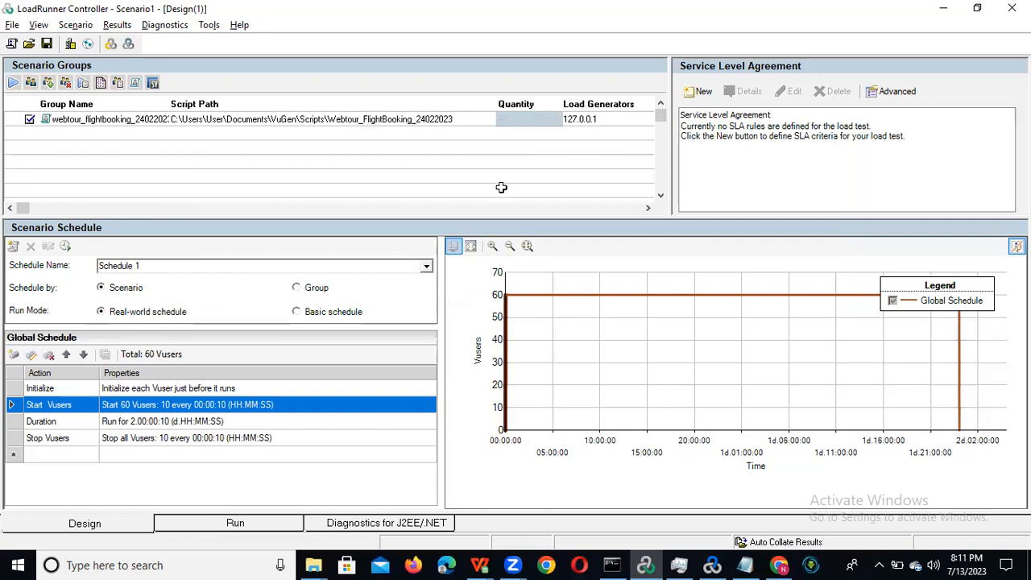
left_click(513, 163)
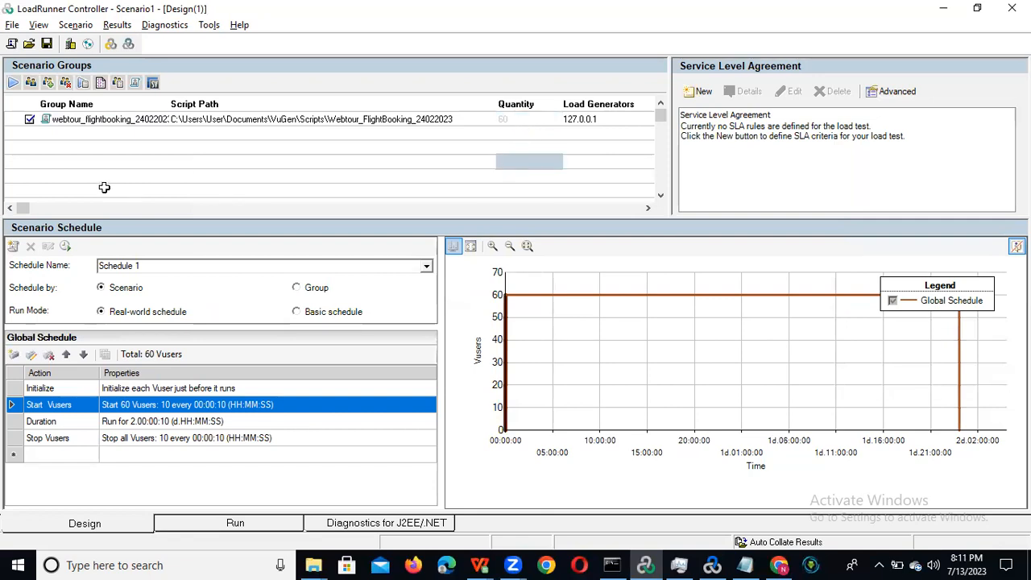
Step: Add a scenario group with the existing API_Testng script and 1 Vuser on load generator 127.0.0.1
left_click(49, 83)
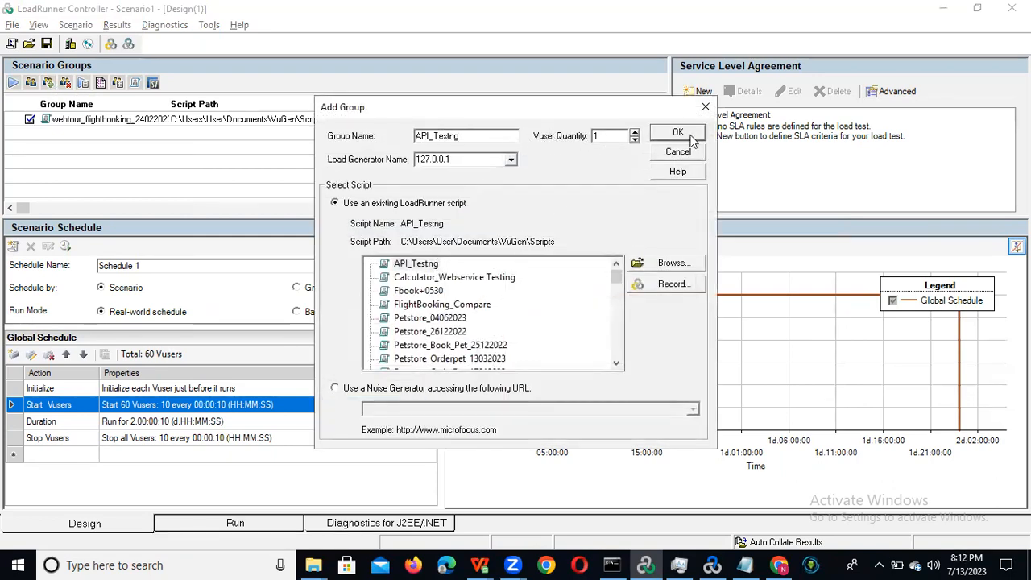
left_click(403, 264)
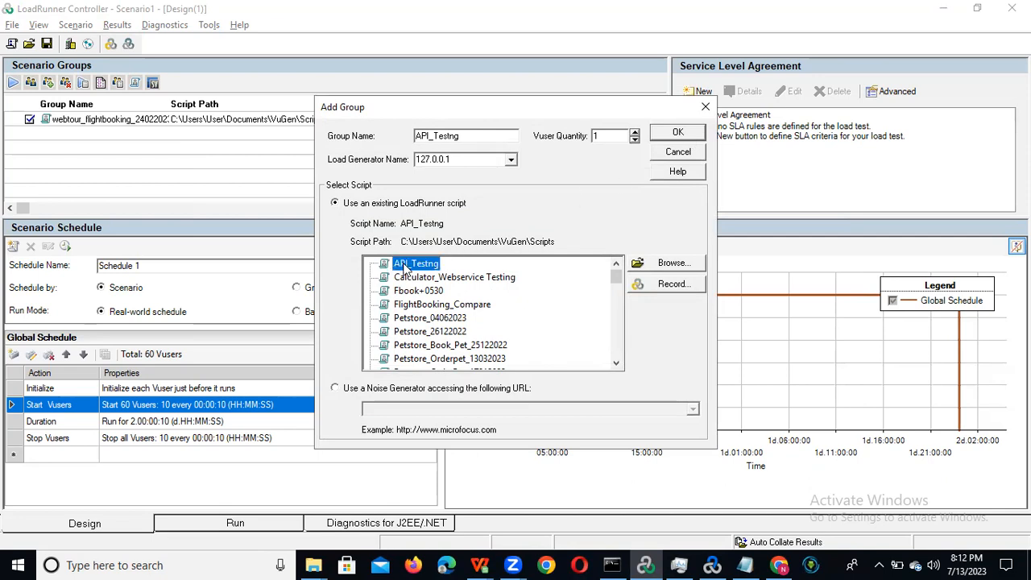
left_click(675, 135)
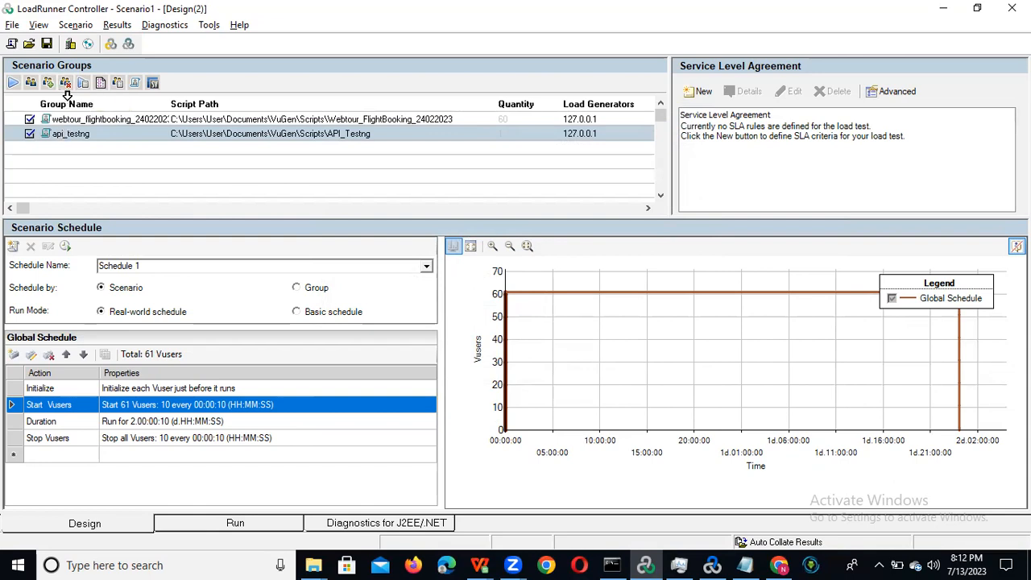
Step: Open the Pacing runtime settings of the api_testng group
left_click(84, 84)
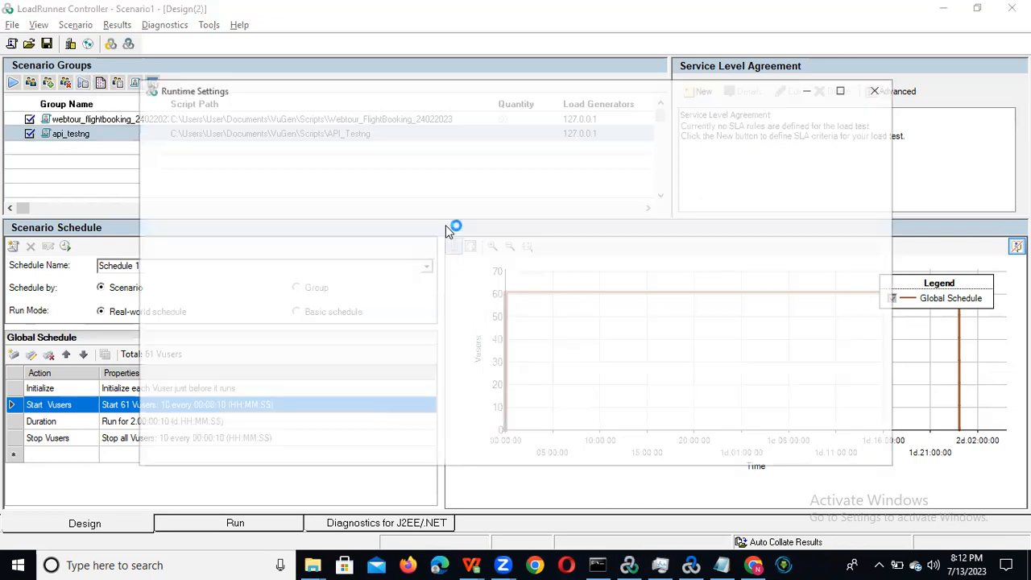
left_click_drag(332, 94, 513, 160)
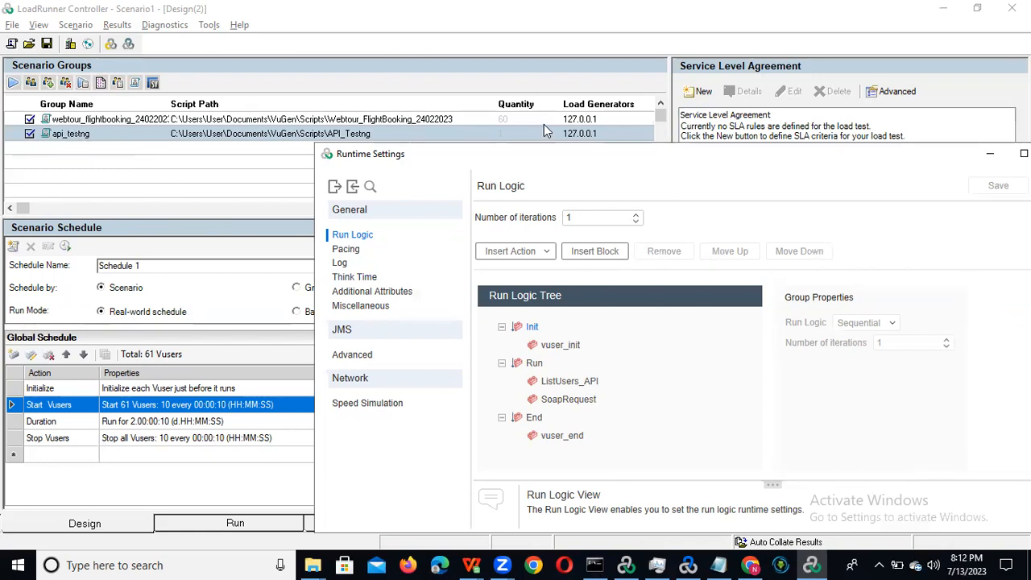
left_click_drag(504, 161, 391, 72)
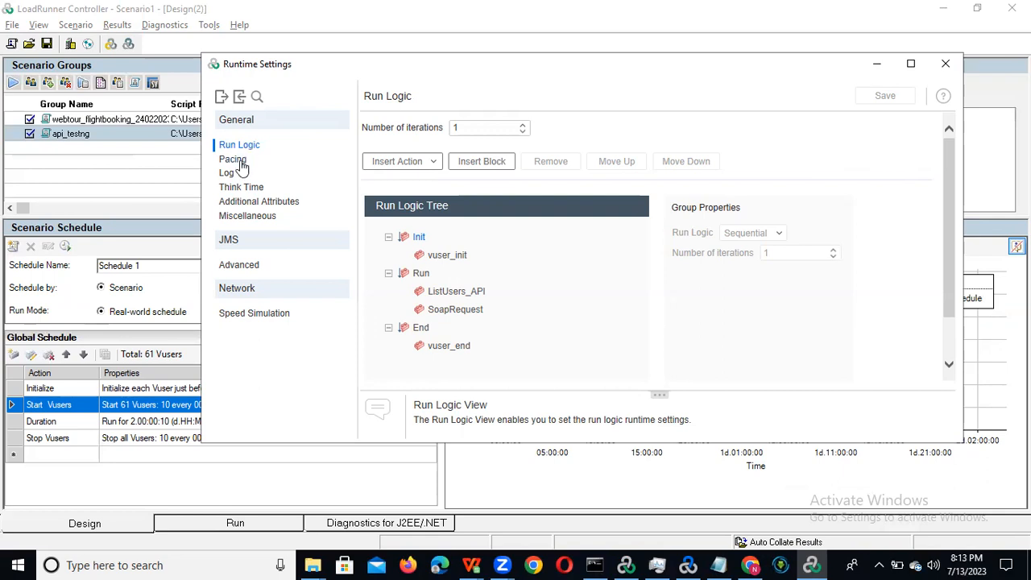
left_click(234, 160)
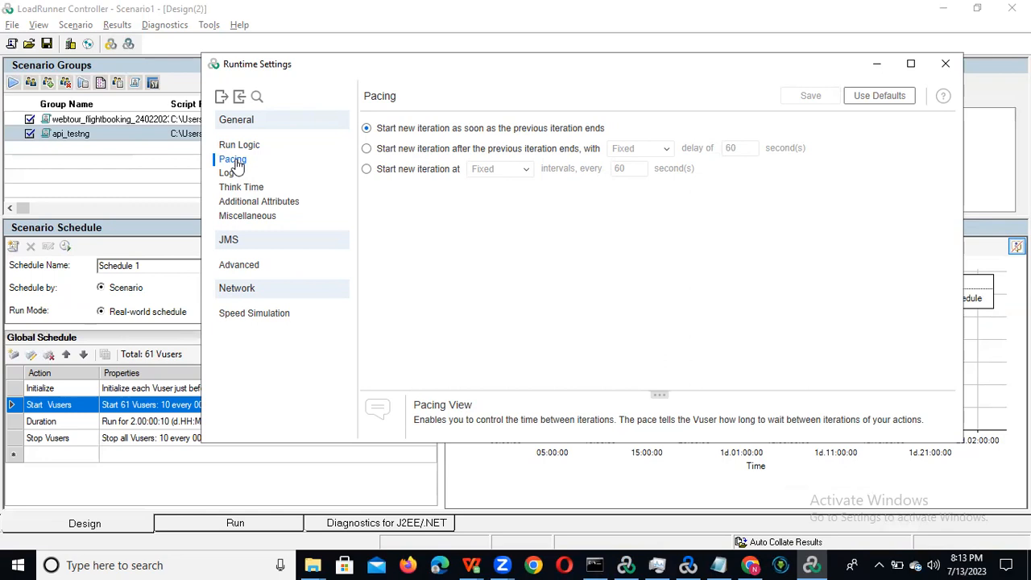
Step: Set pacing to start a new iteration after the previous one ends, with a fixed delay of 2 seconds
left_click(366, 150)
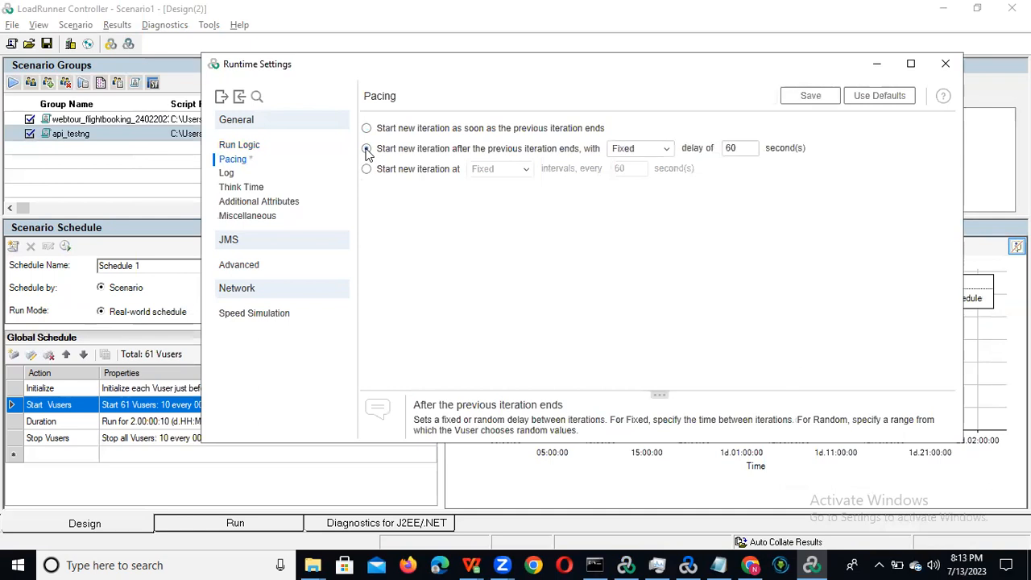
left_click(668, 150)
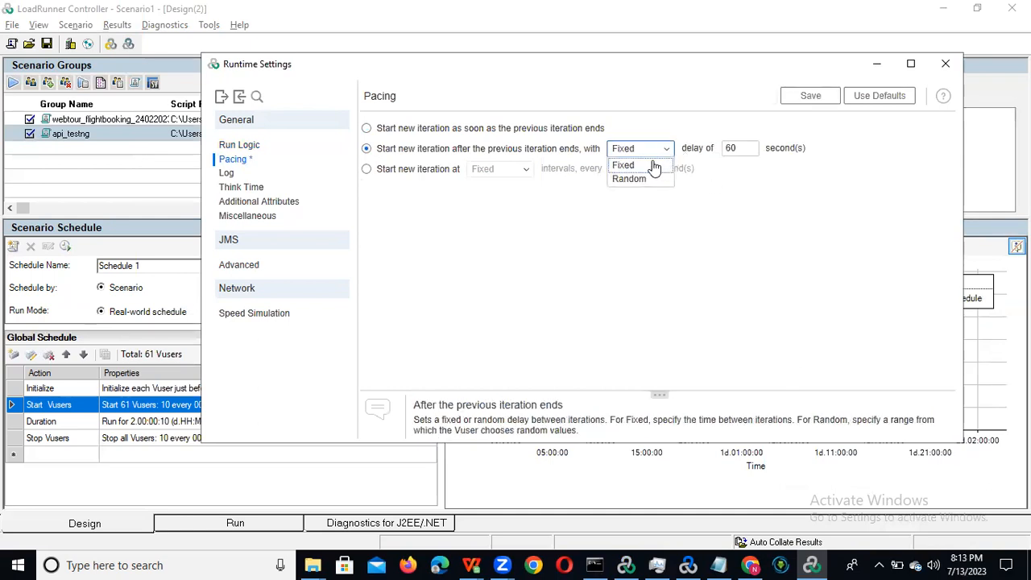
left_click(642, 166)
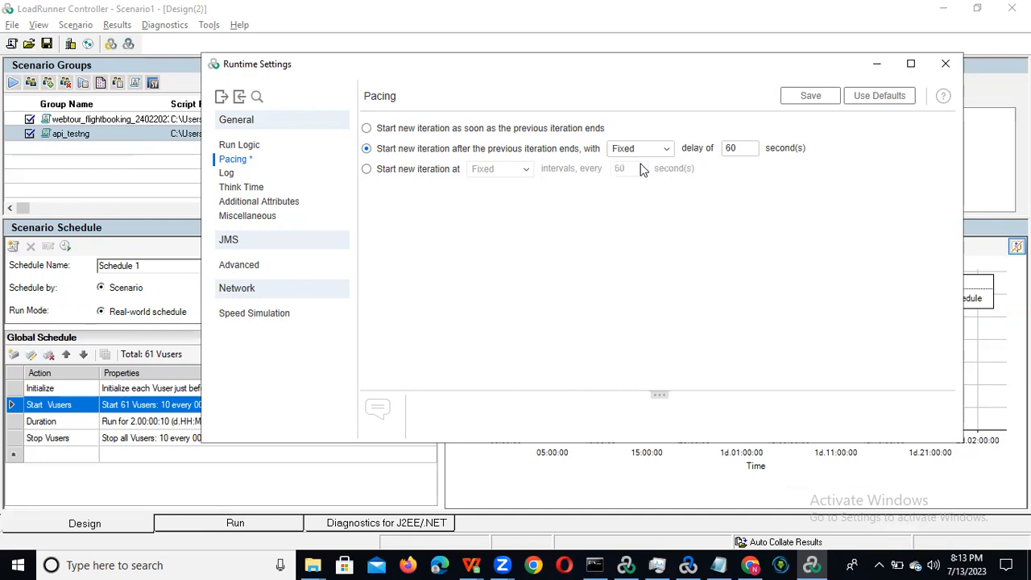
left_click(741, 149)
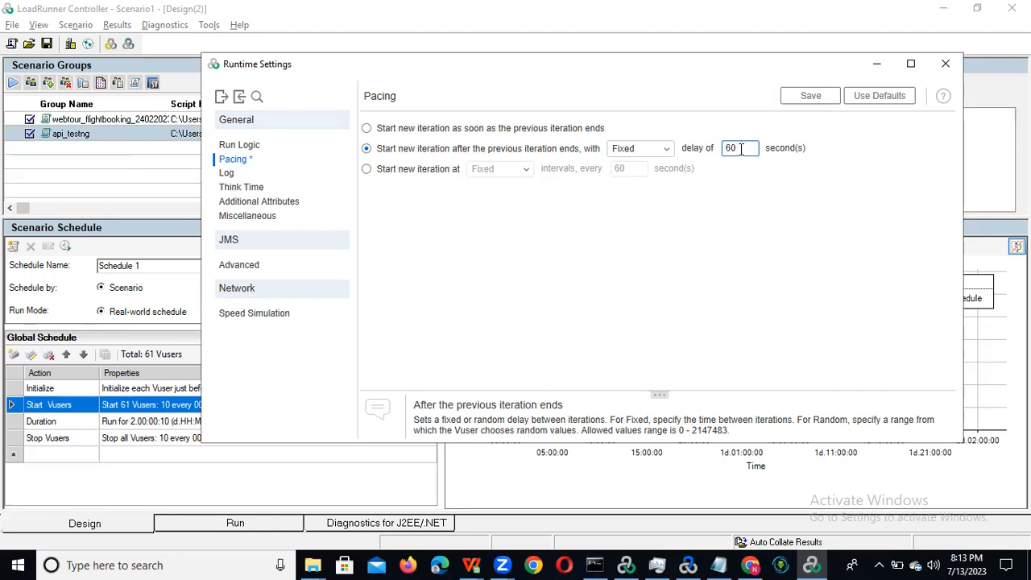
key("BackSpace")
key("BackSpace")
type("2")
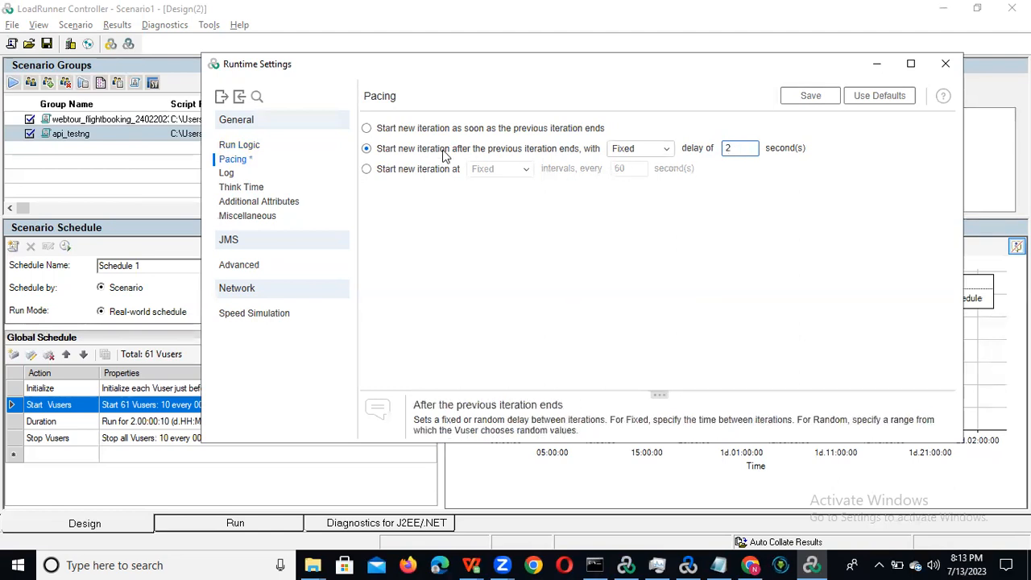
Step: Try the fixed-interval and immediate-start pacing options, and restore the fixed 2-second delay after the previous iteration ends
left_click(368, 170)
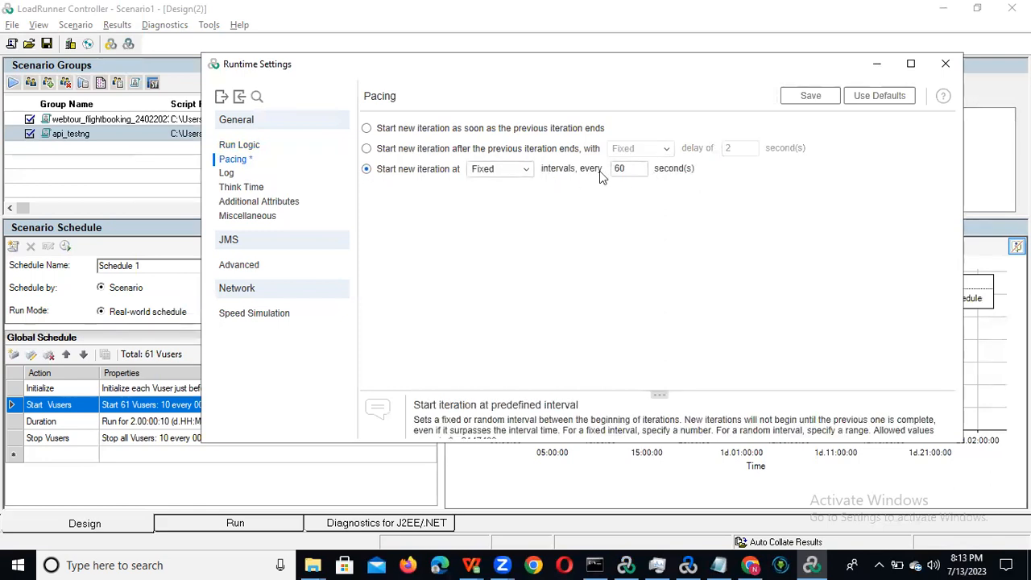
left_click(531, 175)
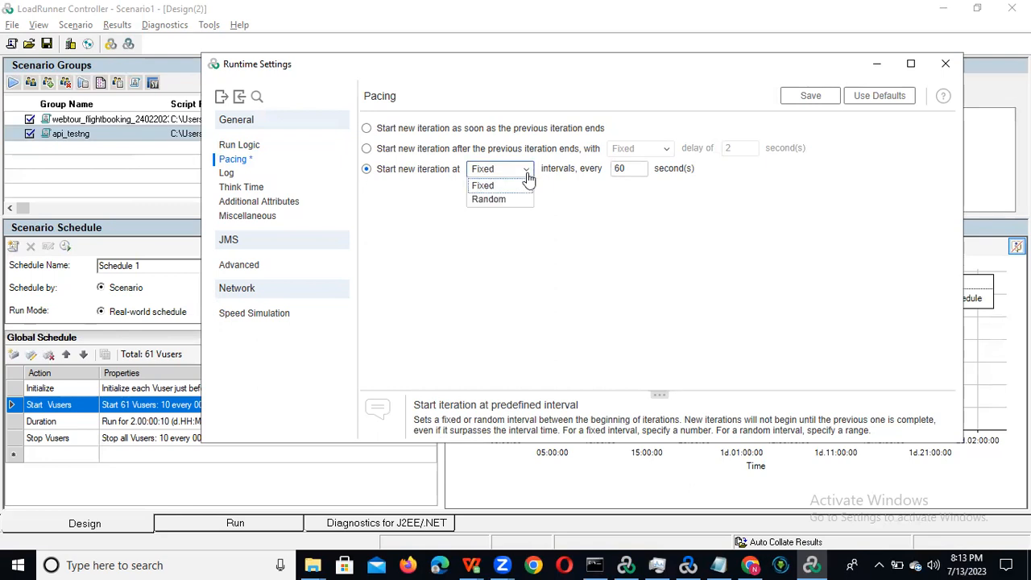
left_click(601, 240)
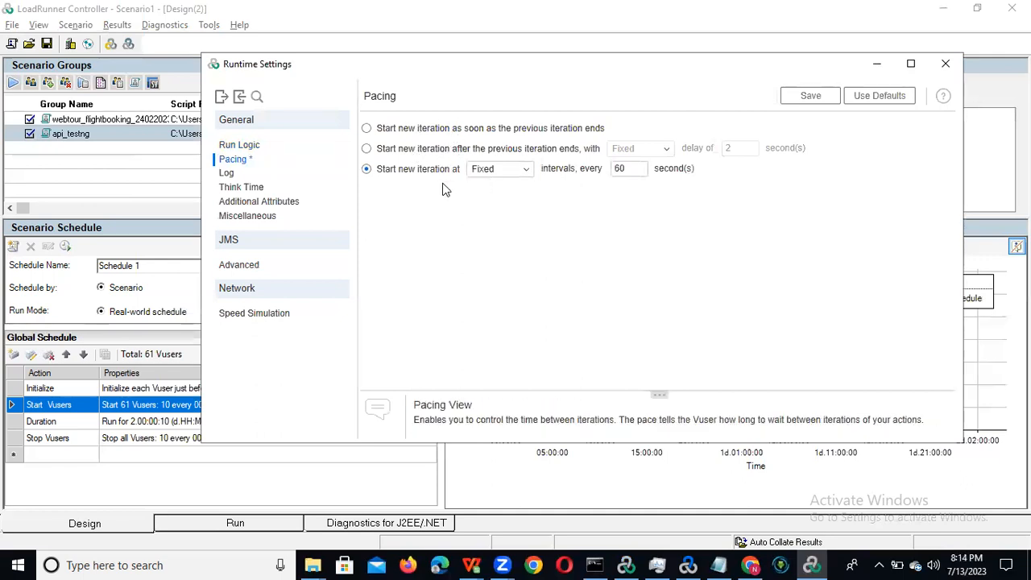
left_click(367, 129)
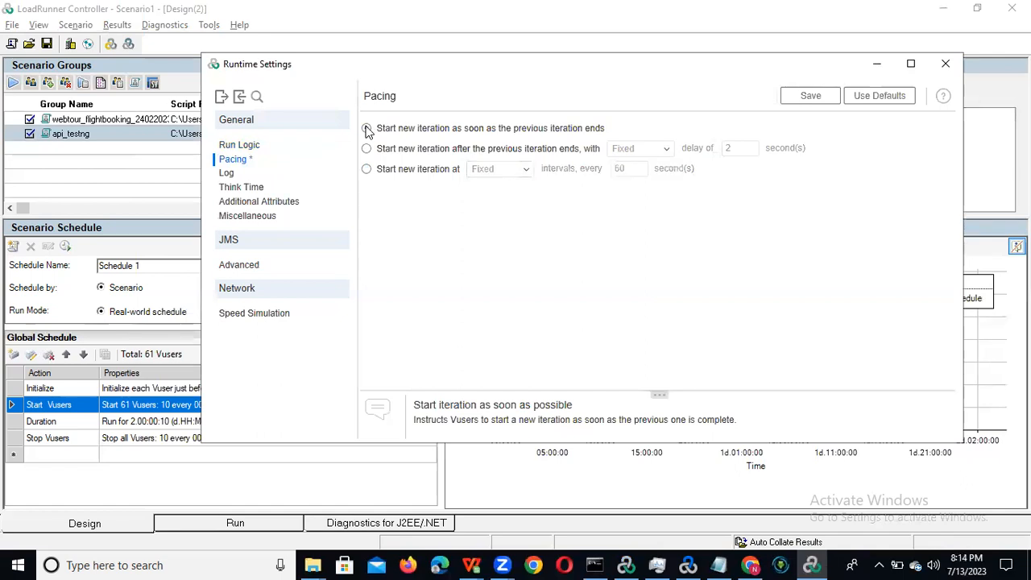
left_click(367, 149)
left_click(735, 149)
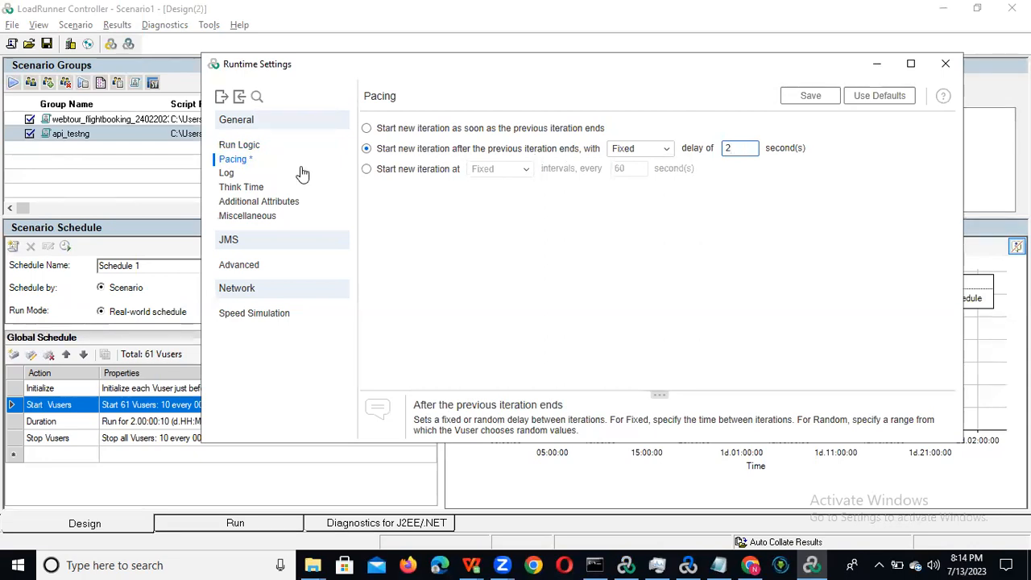
Step: In the Log settings, keep logging enabled and send messages only when an error occurs, with the log cache limited to 100 KB
left_click(227, 173)
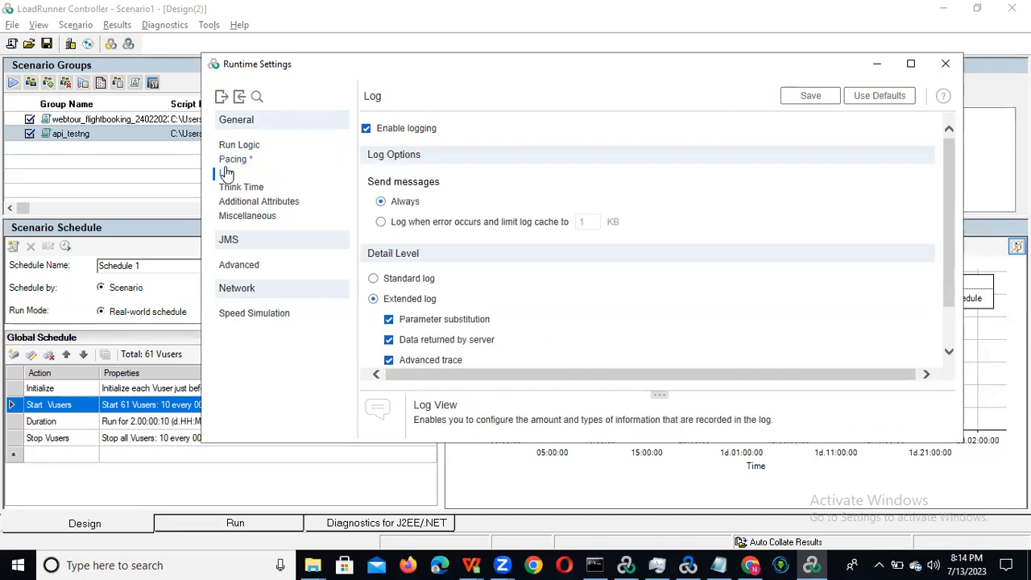
left_click_drag(947, 174, 955, 144)
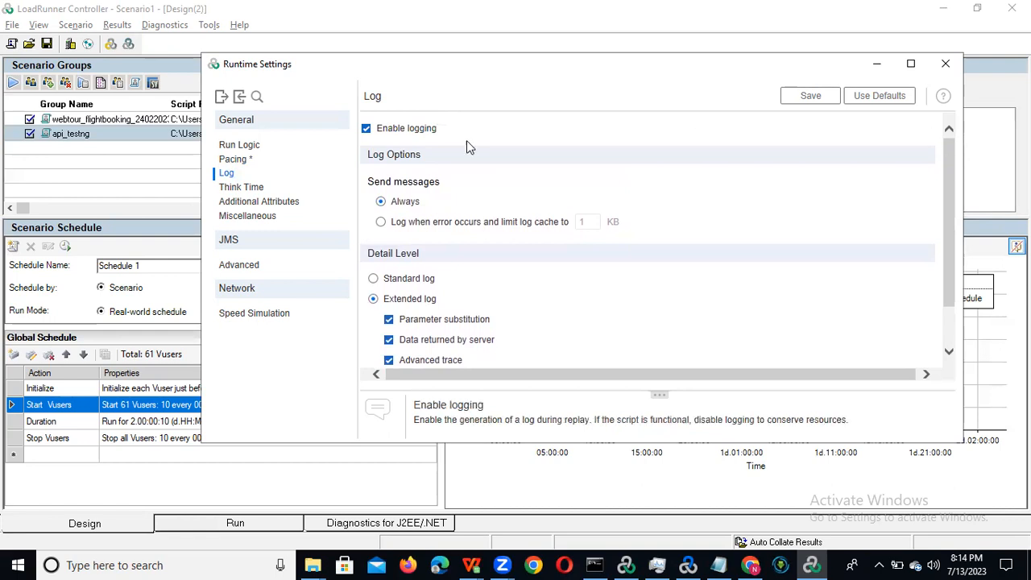
left_click(367, 131)
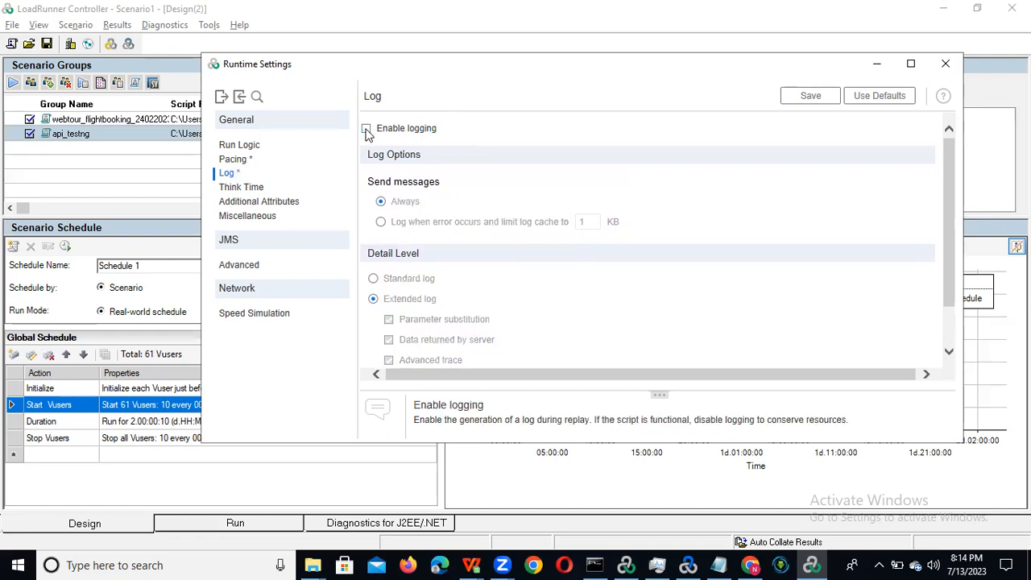
left_click(366, 131)
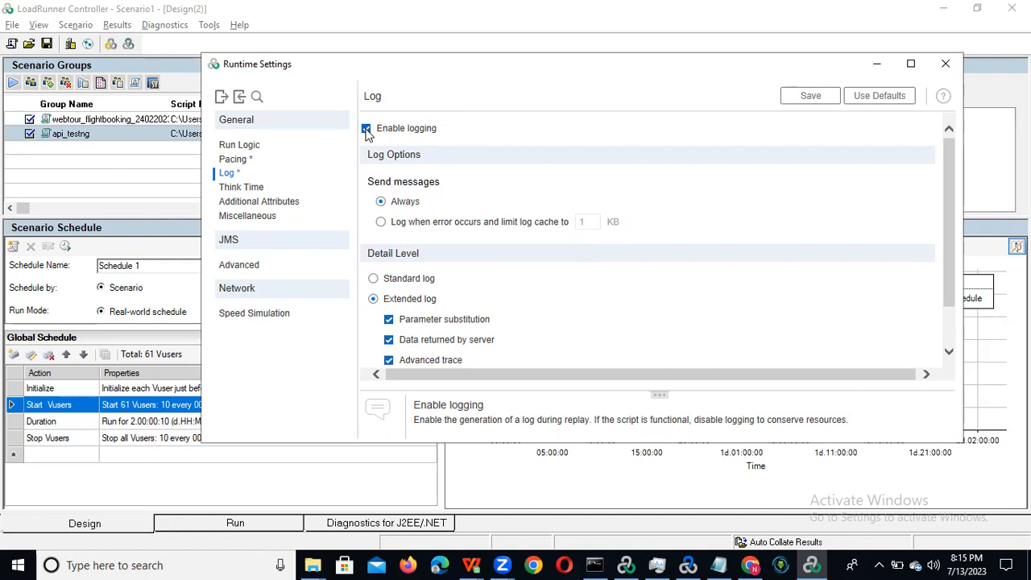
left_click(366, 129)
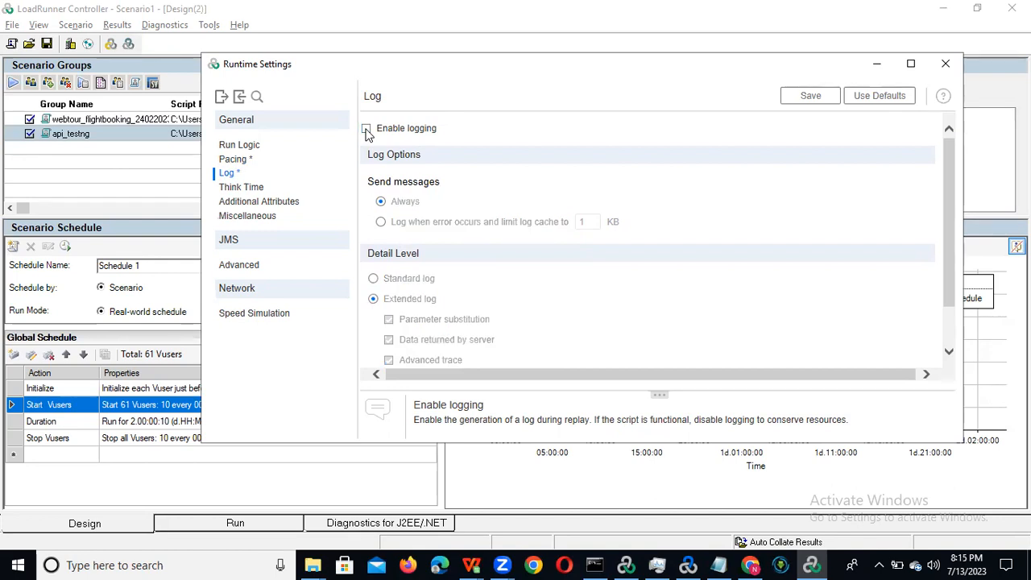
left_click(366, 129)
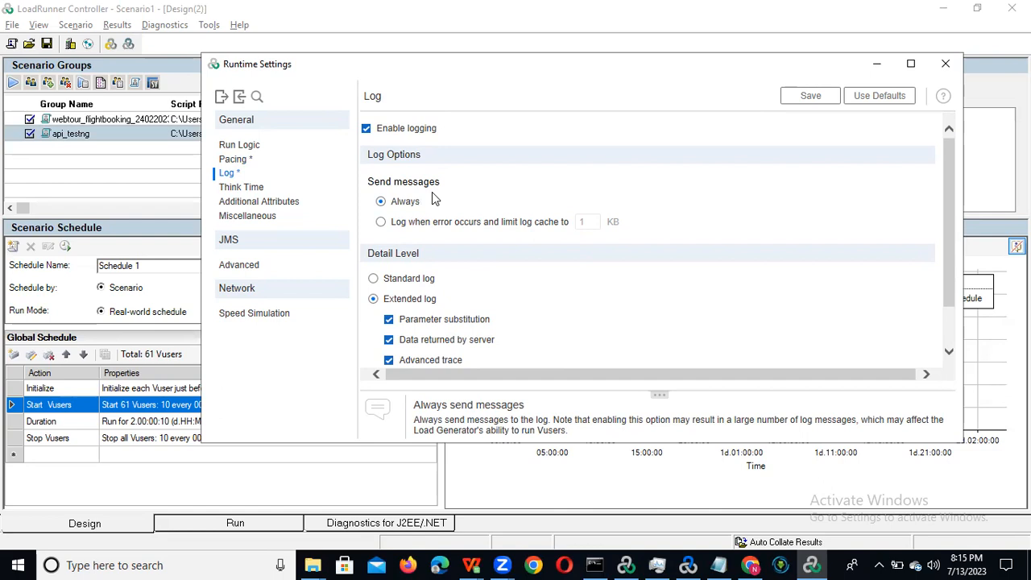
left_click(382, 223)
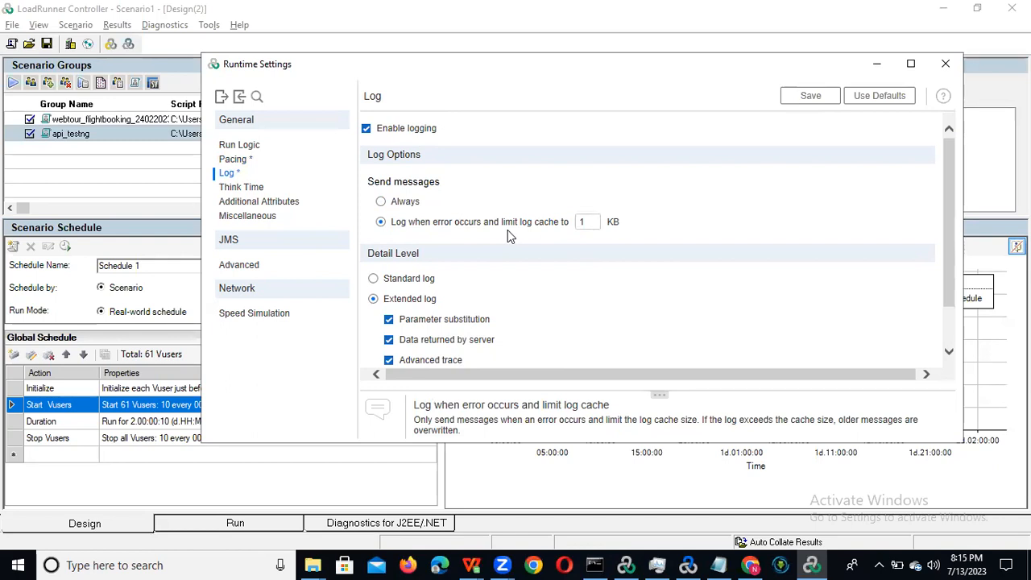
left_click(593, 220)
type("00")
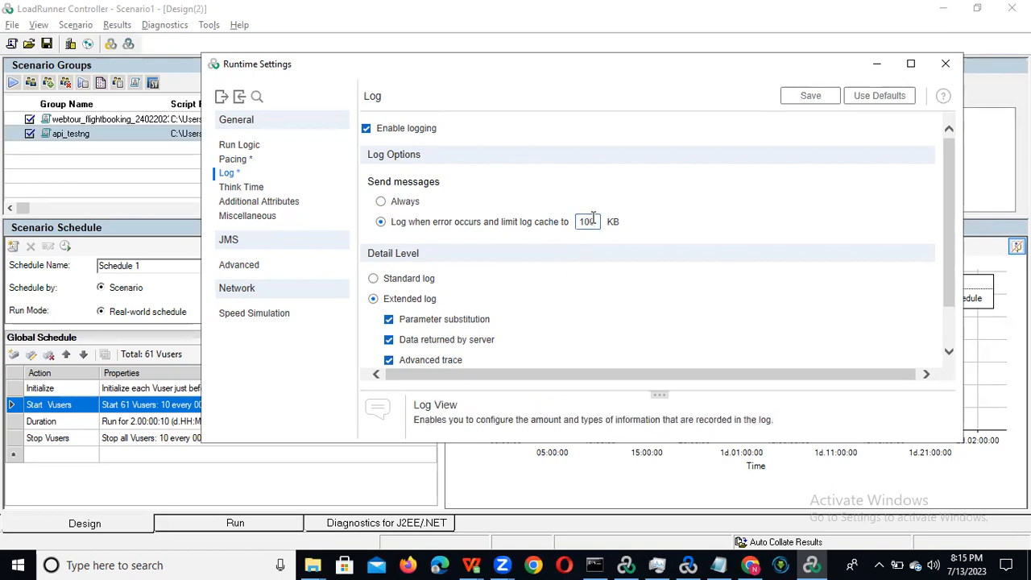
left_click(639, 237)
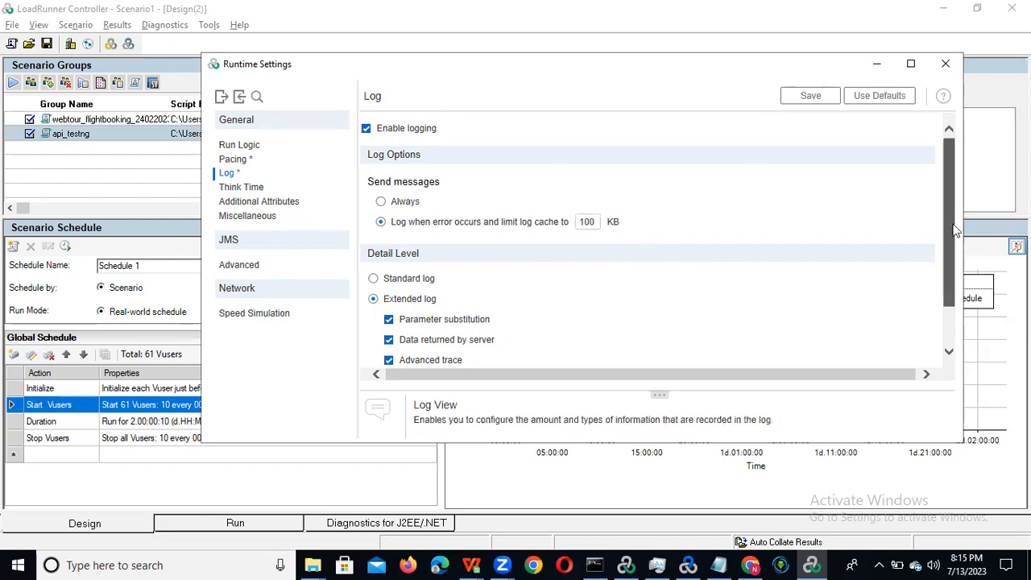
Step: Turn off the advanced trace of the extended log and enable the printed timestamp for 'Message Functions'
left_click_drag(949, 228, 947, 266)
left_click(390, 307)
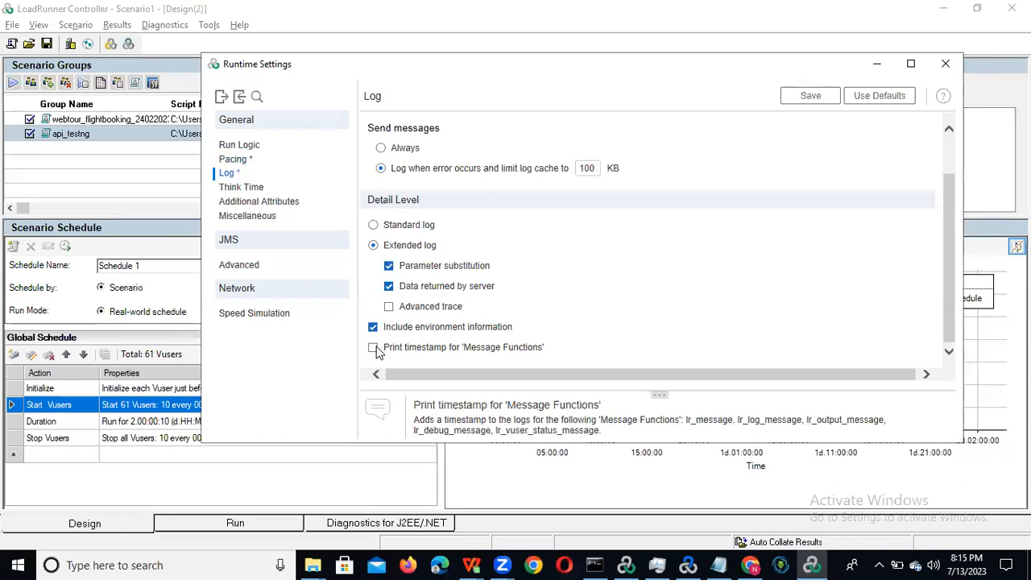
left_click(373, 348)
Step: In the Think Time settings, try multiplying the recorded think time by 2 and reset the multiplier to 1
left_click(238, 190)
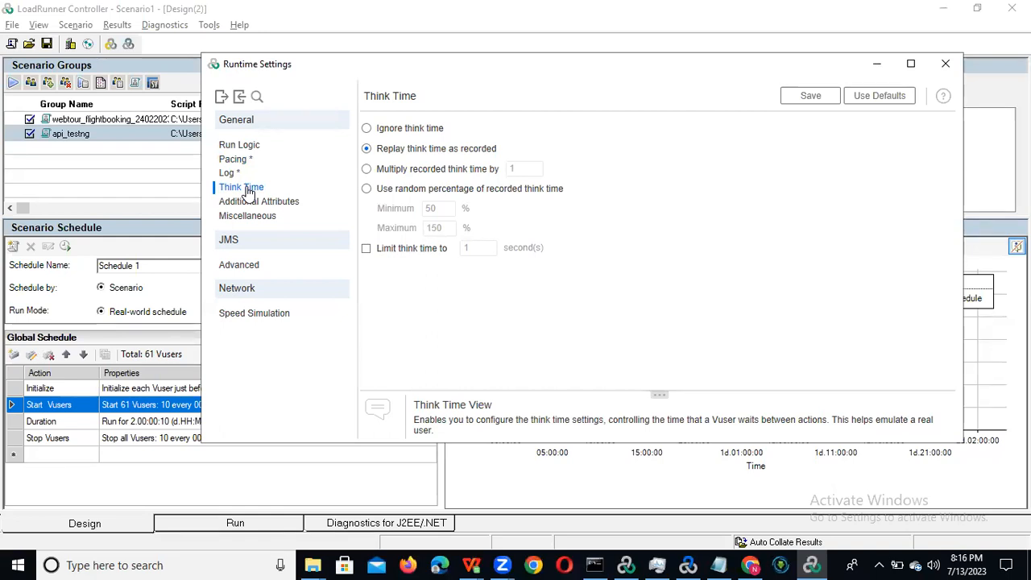
left_click(366, 169)
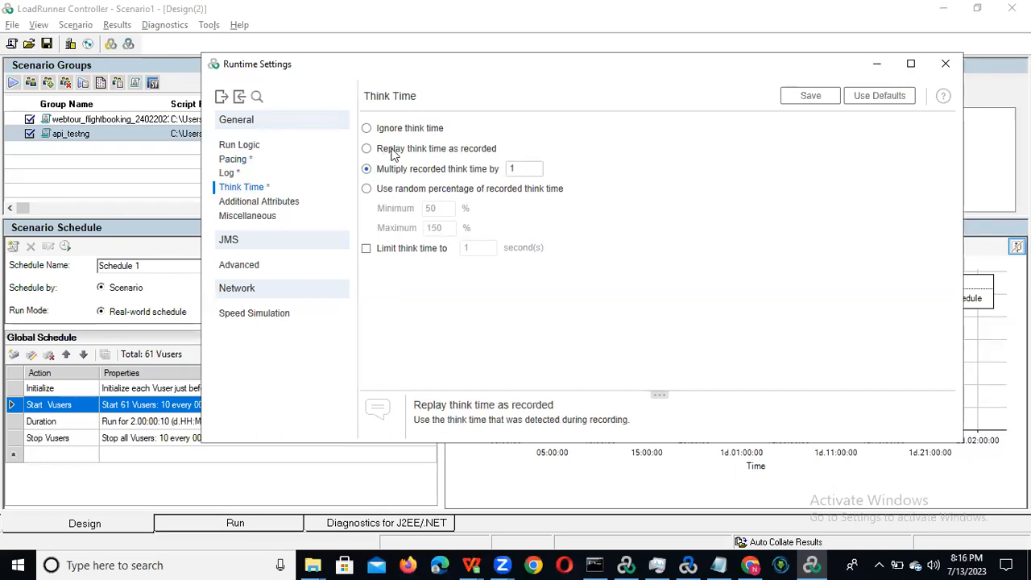
left_click(524, 170)
key("BackSpace")
type("2")
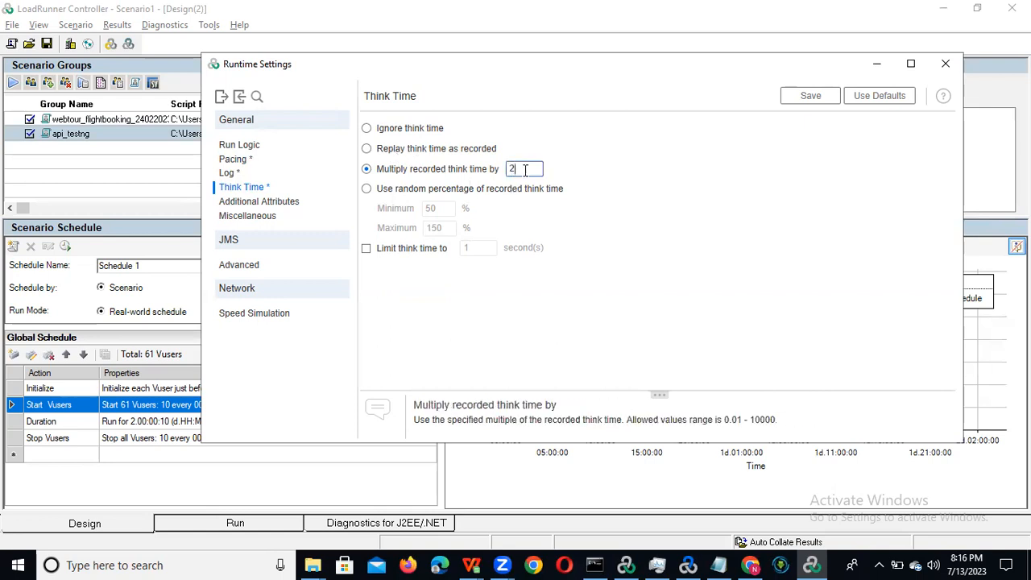
key("BackSpace")
type("1")
Step: Use a random percentage of the recorded think time with a maximum of 100% and limit think time to 10 seconds
left_click(368, 188)
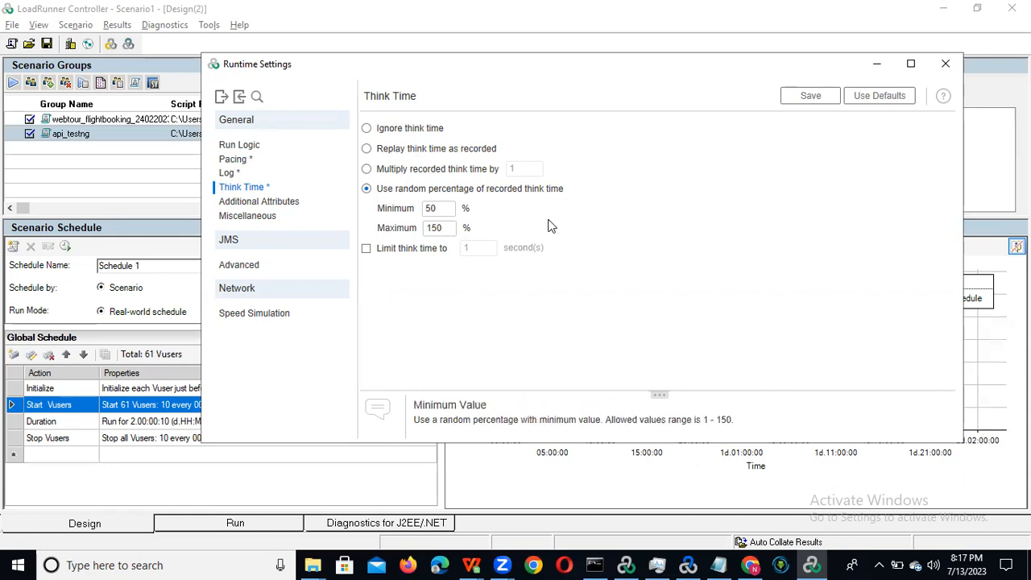
left_click(434, 228)
key("BackSpace")
type("0")
left_click(527, 218)
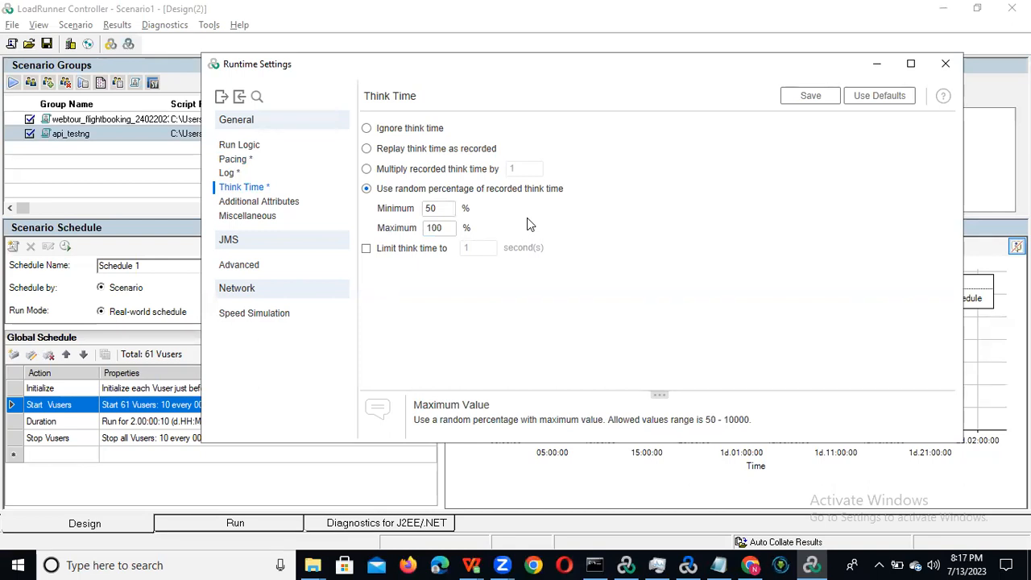
left_click(366, 250)
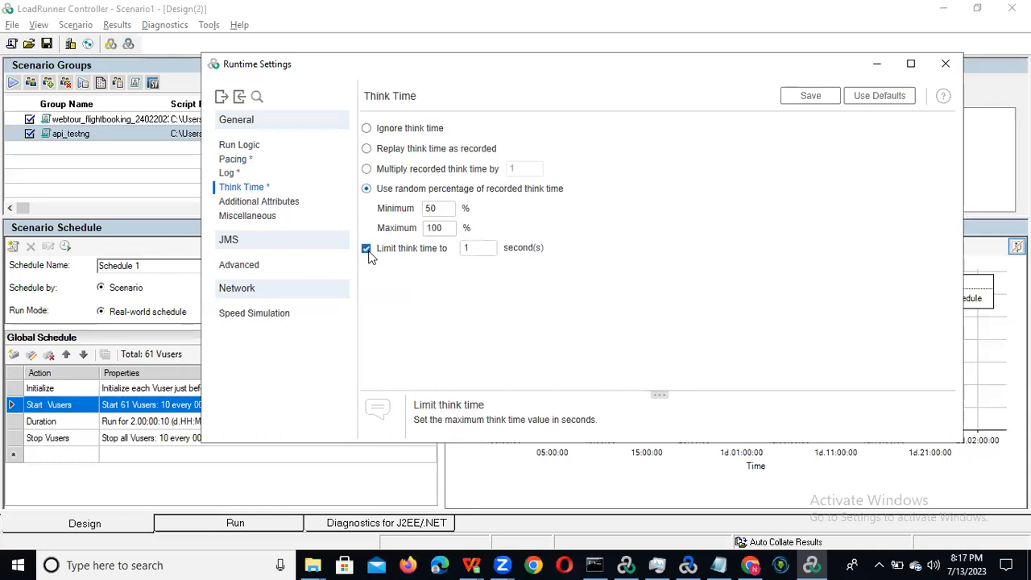
left_click(474, 248)
type("0")
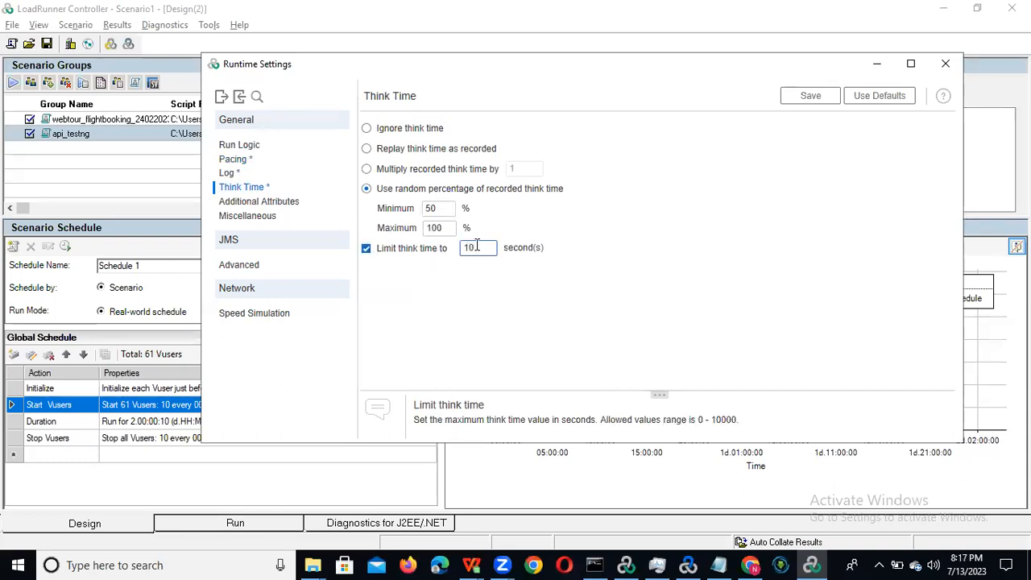
Step: Set think time to replay as recorded and remove the think time limit
left_click(368, 150)
left_click(367, 150)
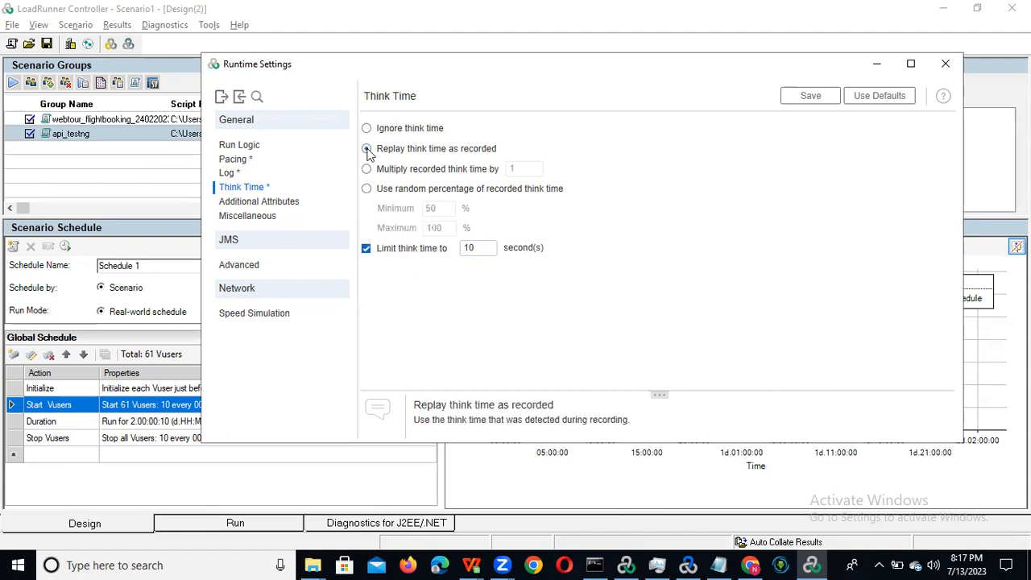
left_click(366, 250)
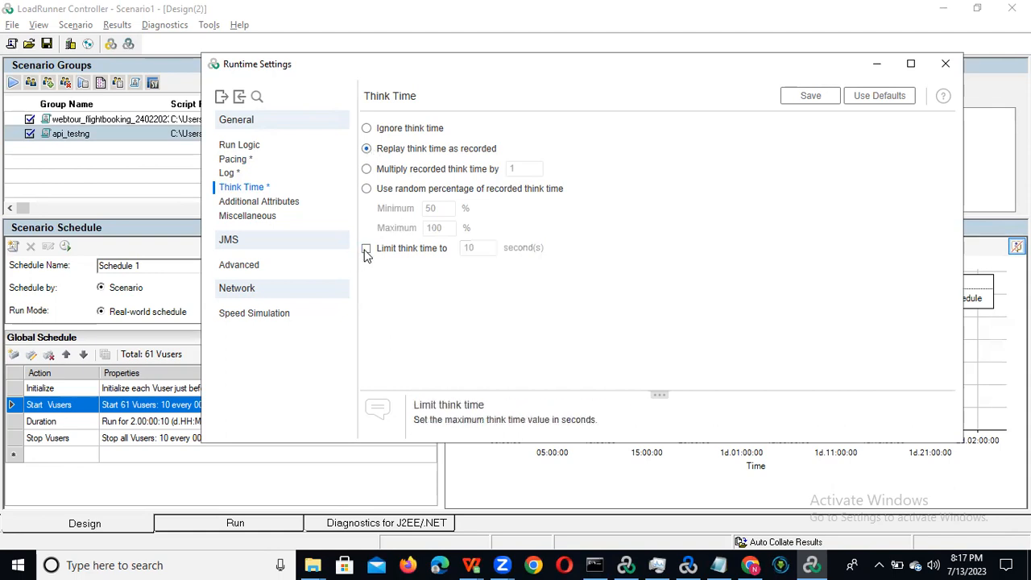
Step: Add a blank argument row to the Additional Attributes runtime settings
left_click(262, 205)
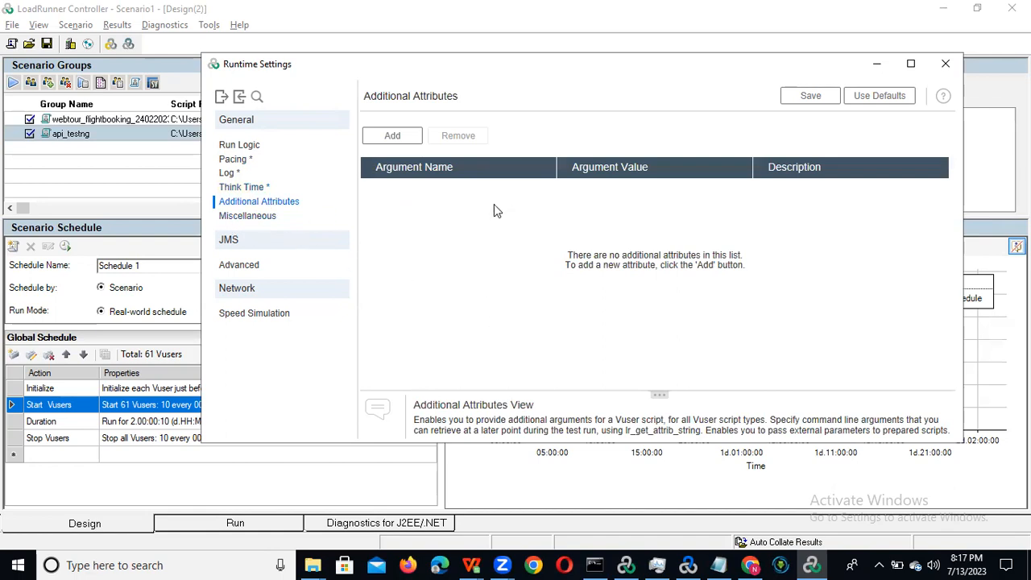
left_click(394, 134)
left_click(467, 198)
left_click(661, 202)
left_click(824, 199)
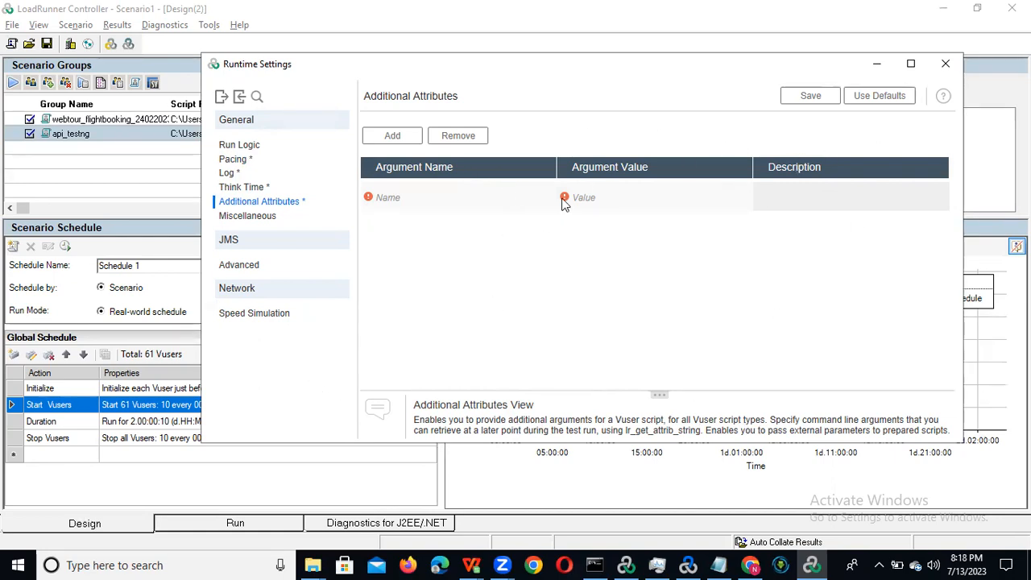
left_click(470, 201)
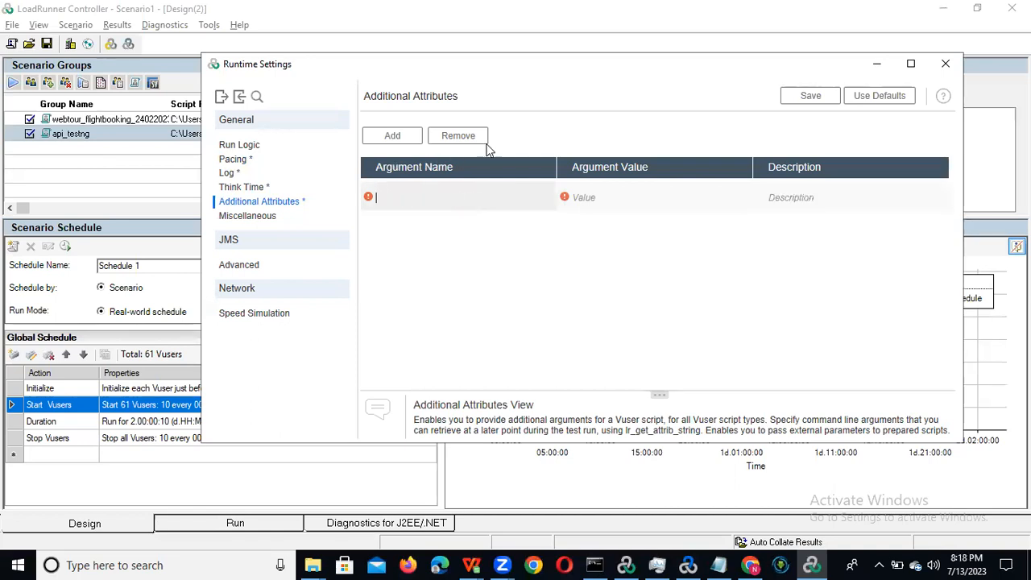
left_click(246, 266)
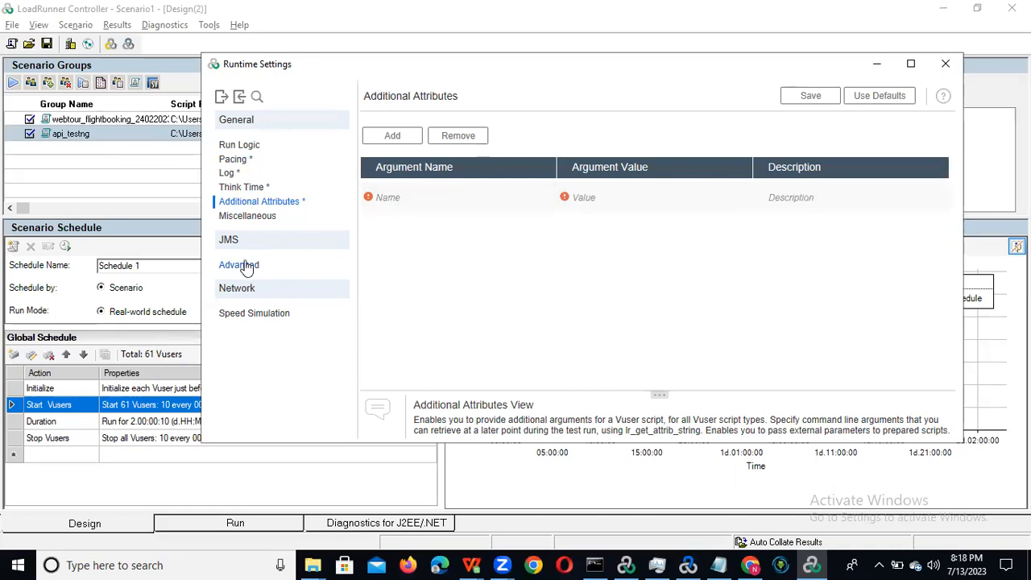
Step: In the Miscellaneous settings, turn off defining each action as a transaction
left_click(249, 220)
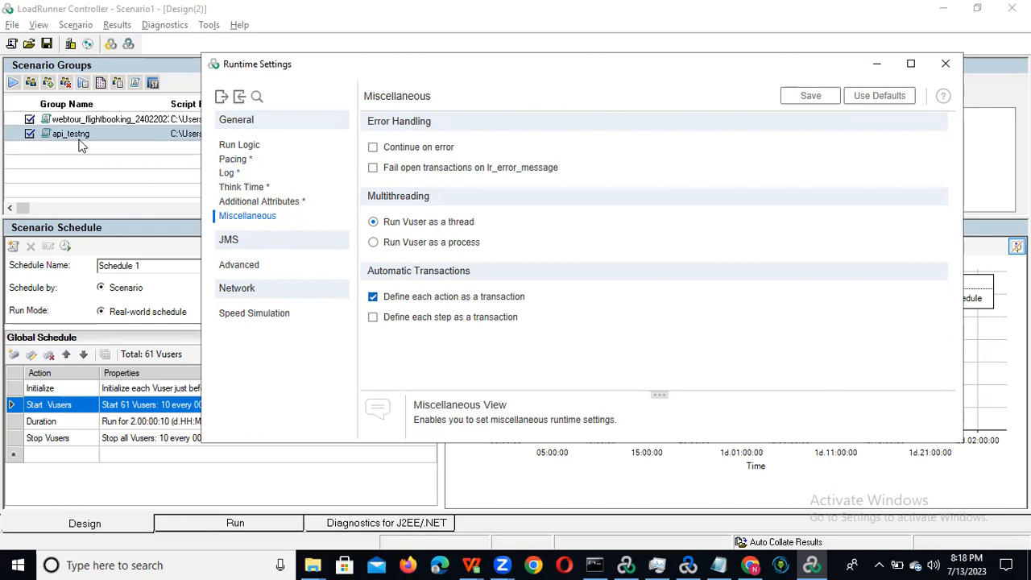
mouse_move(425, 165)
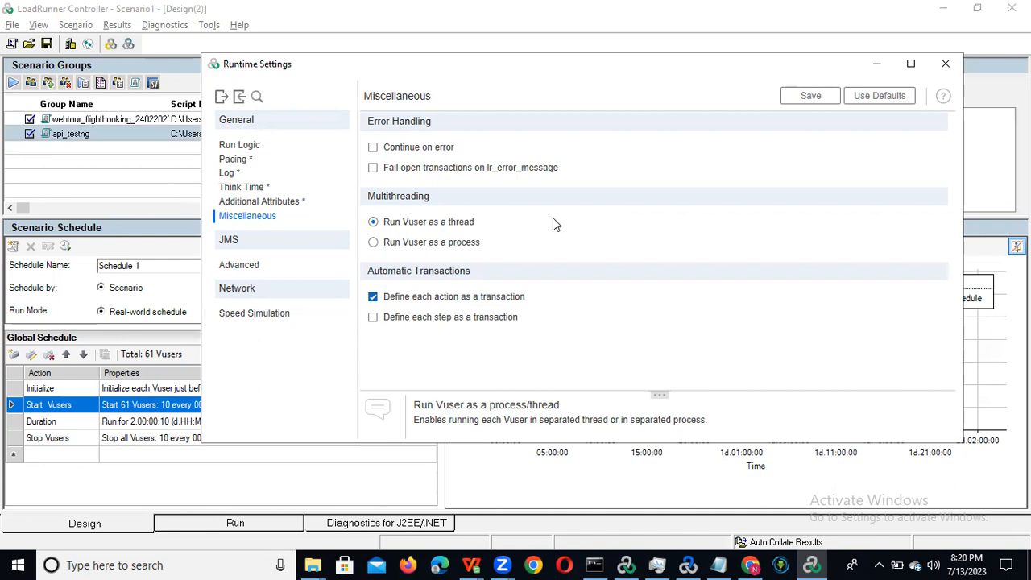
left_click(374, 298)
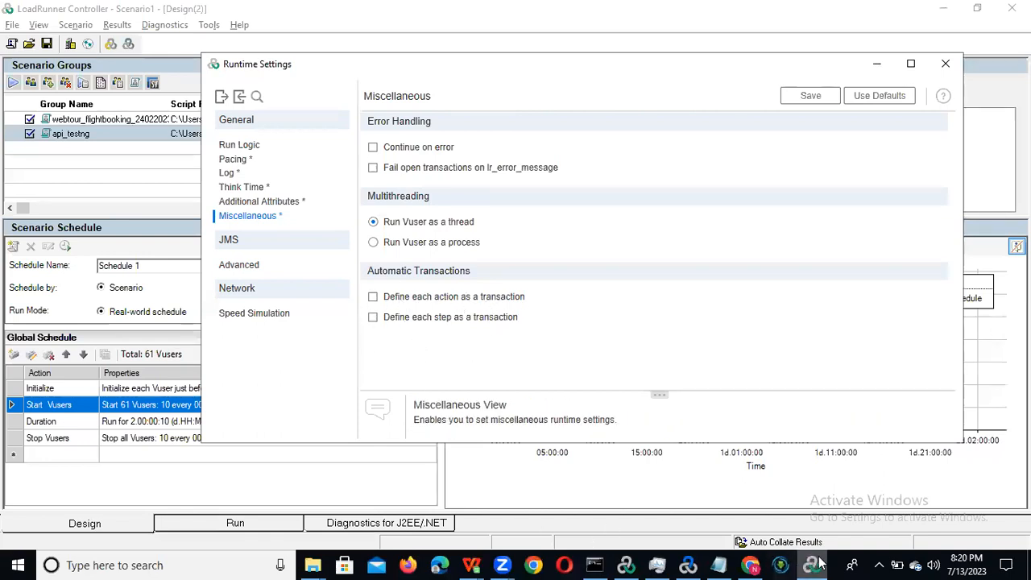
Step: Switch to LoadRunner Analysis and examine the transactions table in the Summary Report
mouse_move(684, 562)
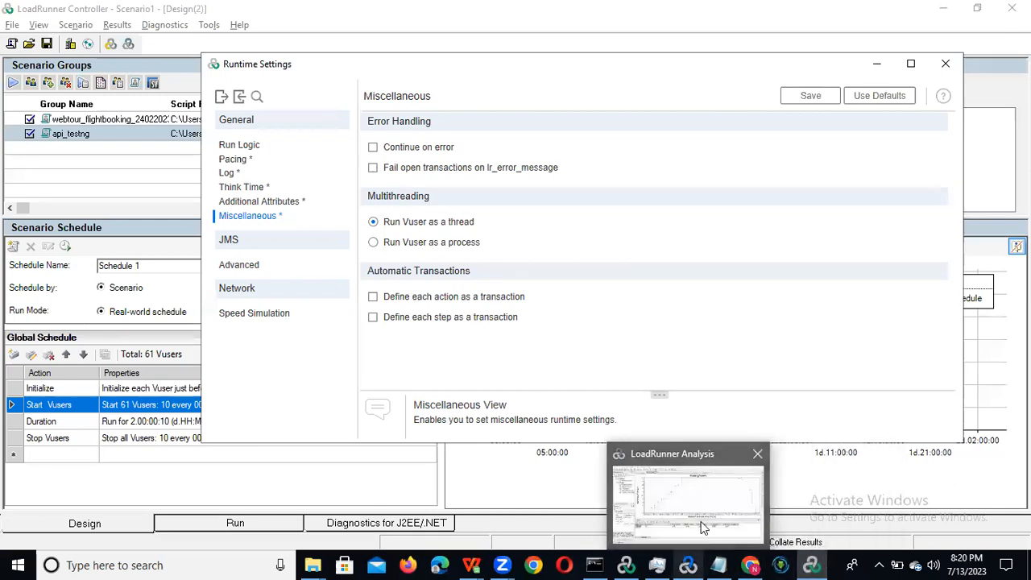
left_click(702, 503)
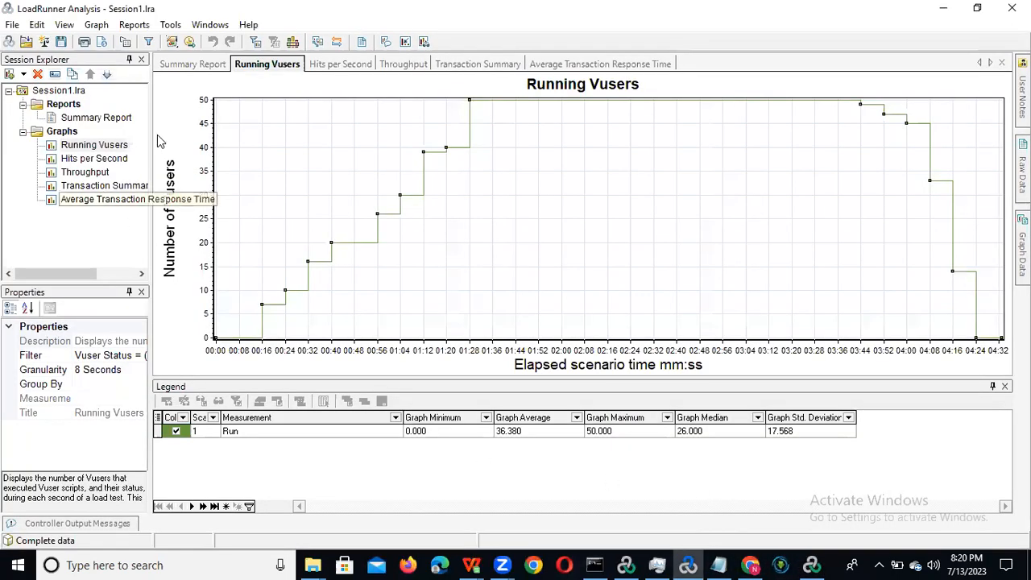
left_click(94, 120)
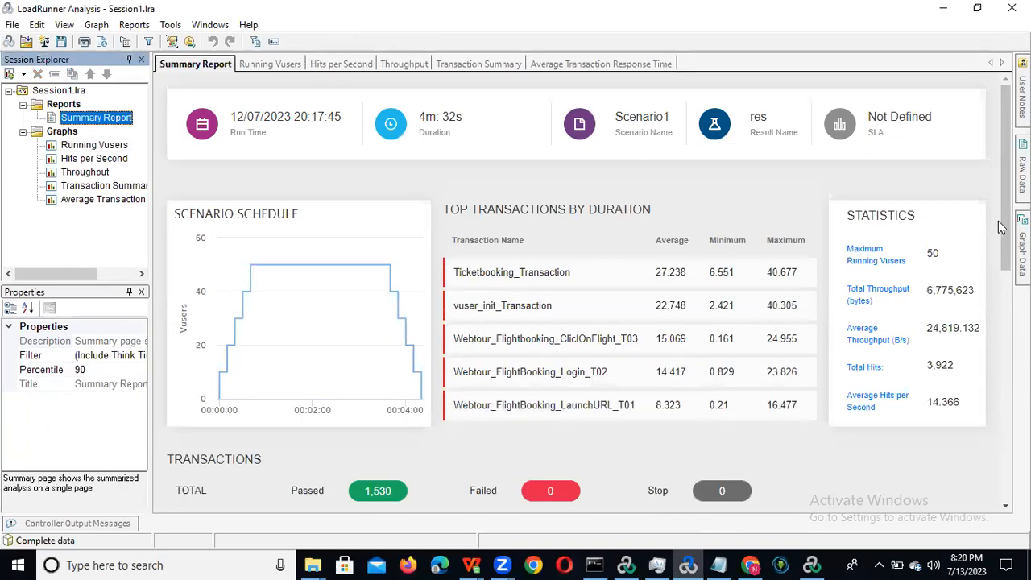
left_click_drag(1005, 228, 1005, 409)
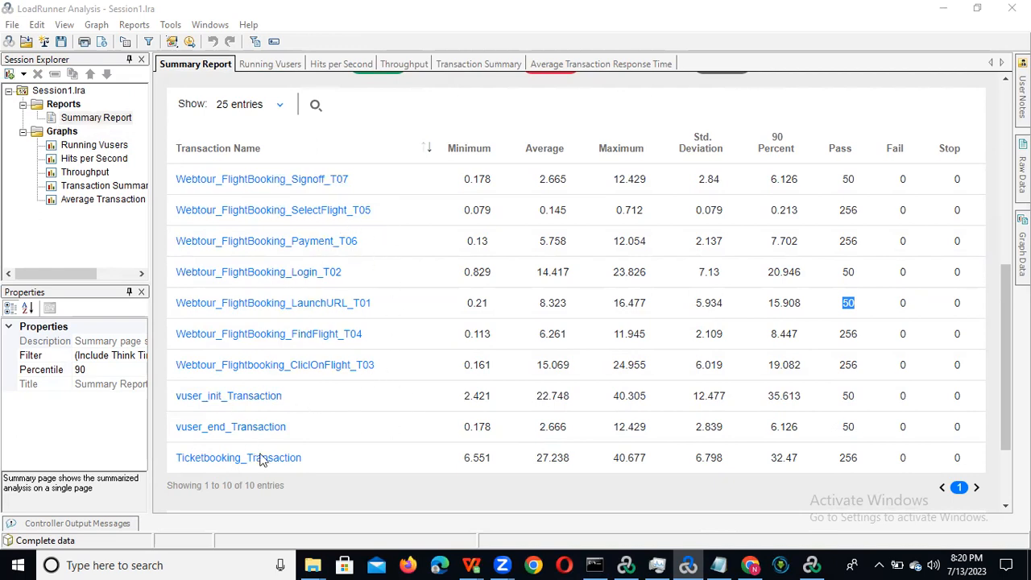
Step: Switch back to the Runtime Settings window and view the JMS Advanced and network Speed Simulation settings
key("alt+Tab")
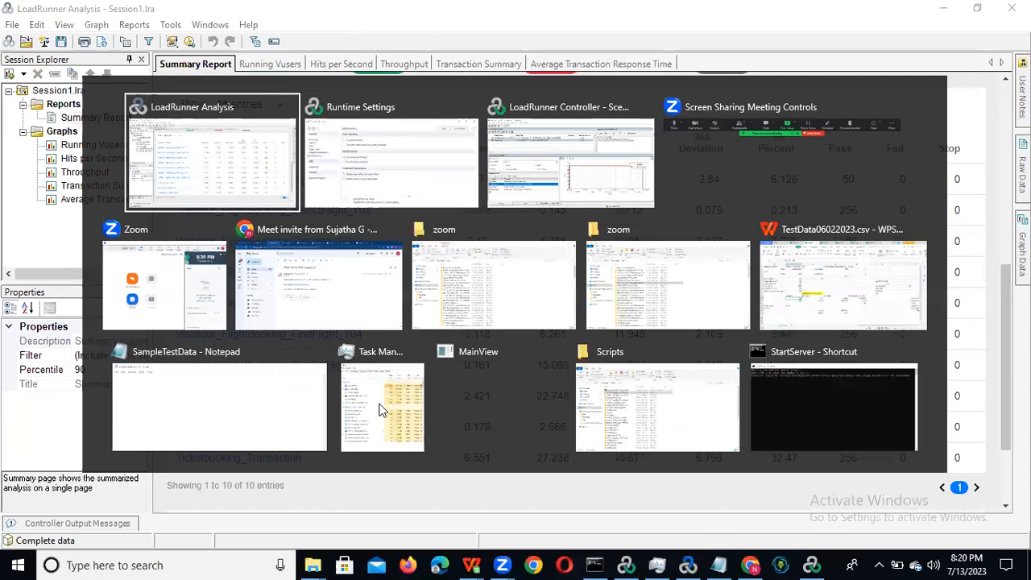
key("Tab")
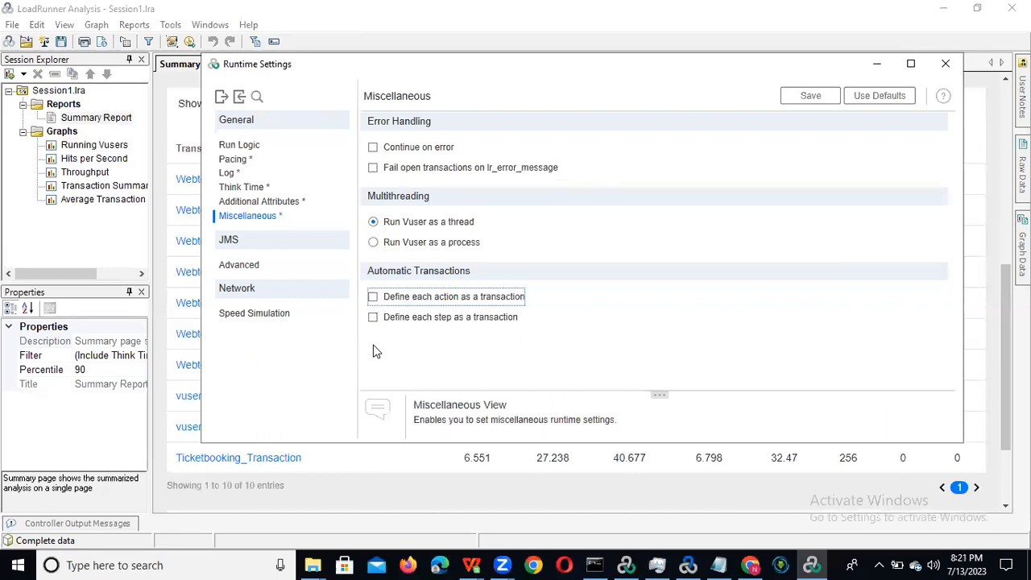
left_click(242, 268)
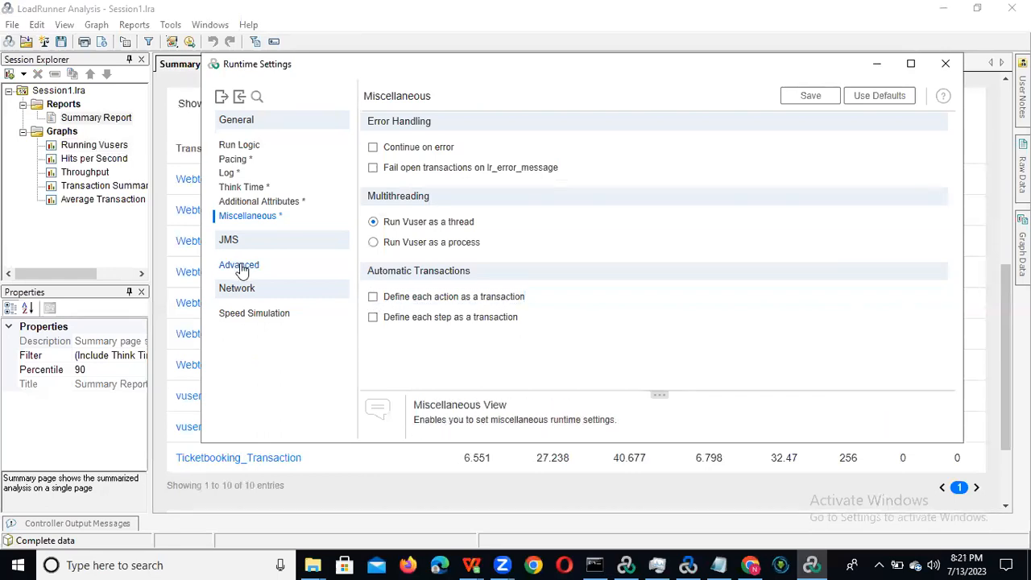
left_click(262, 321)
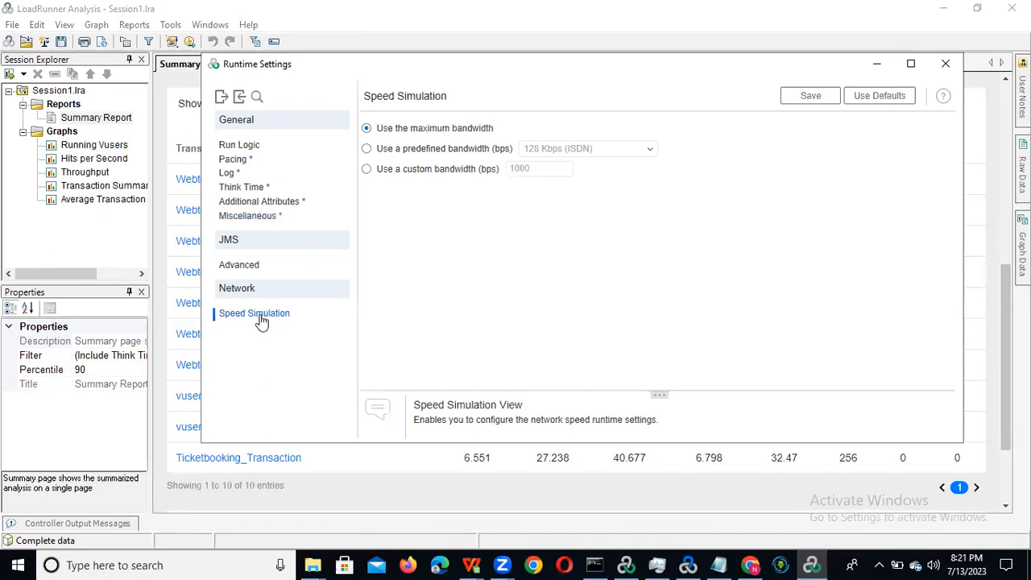
Step: Choose a predefined bandwidth for the speed simulation and view the available connection speeds
left_click(369, 150)
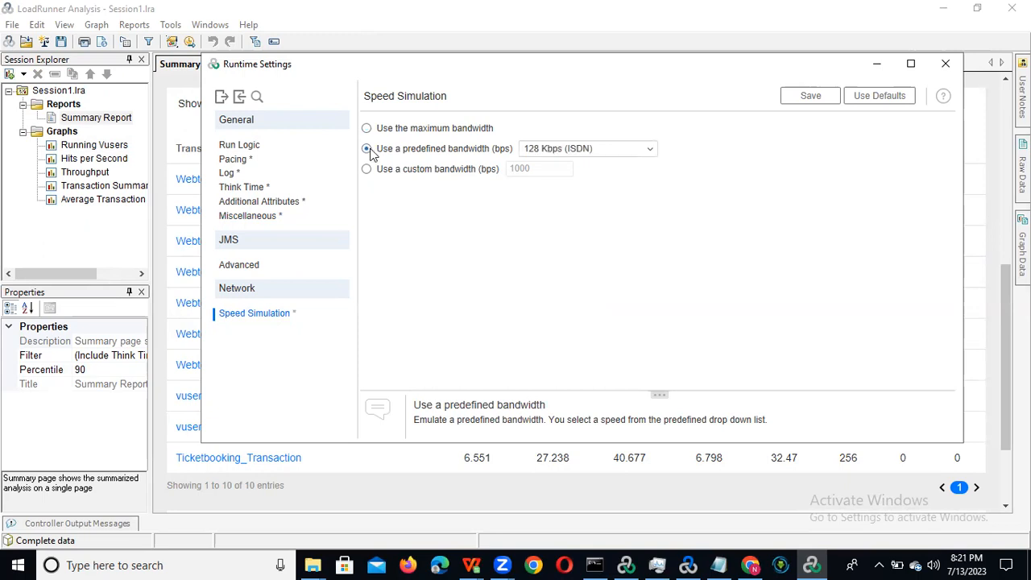
left_click(652, 149)
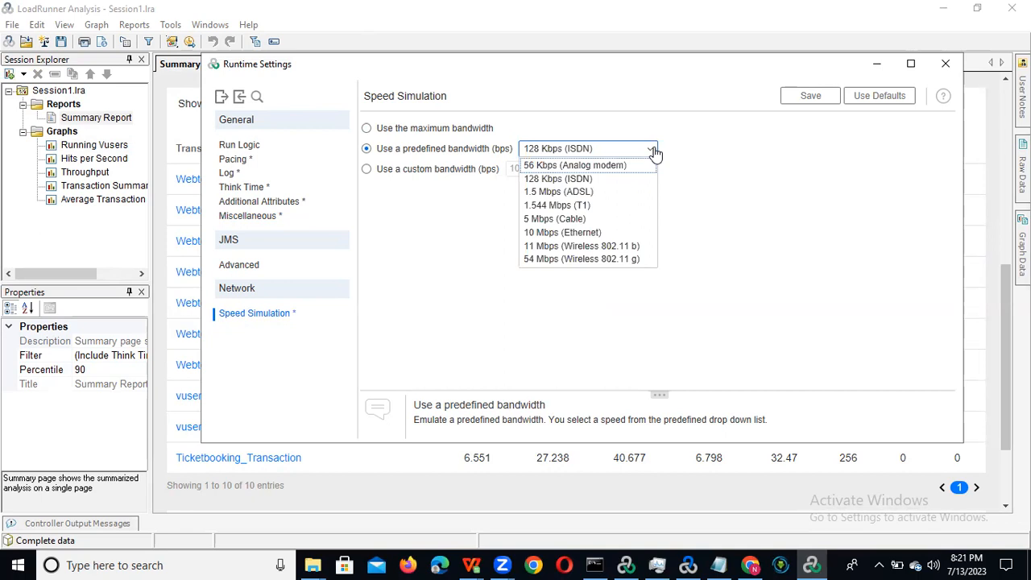
left_click(383, 179)
Step: Try a custom bandwidth of 1024 bps and return the speed simulation to the maximum bandwidth
left_click(367, 169)
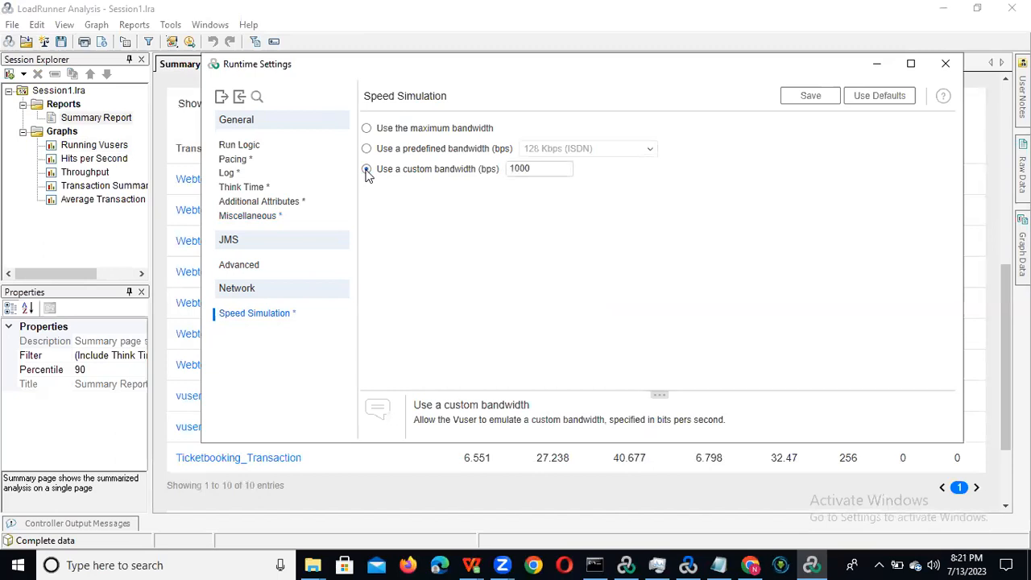
left_click(544, 168)
key("BackSpace")
key("BackSpace")
type("24")
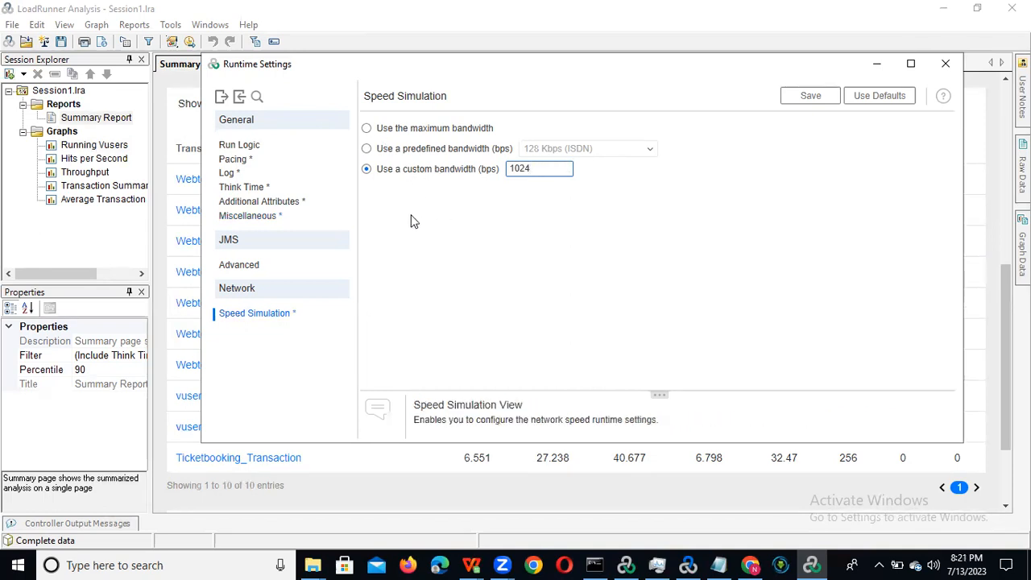
left_click(368, 129)
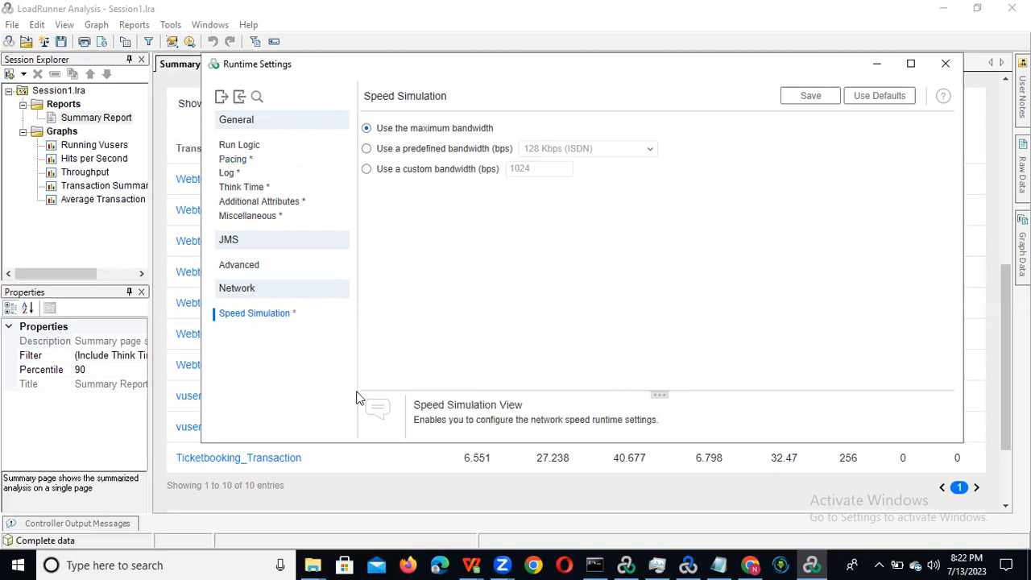
Step: Review the Run Logic, Pacing, Log, Think Time and Additional Attributes runtime settings
left_click(244, 150)
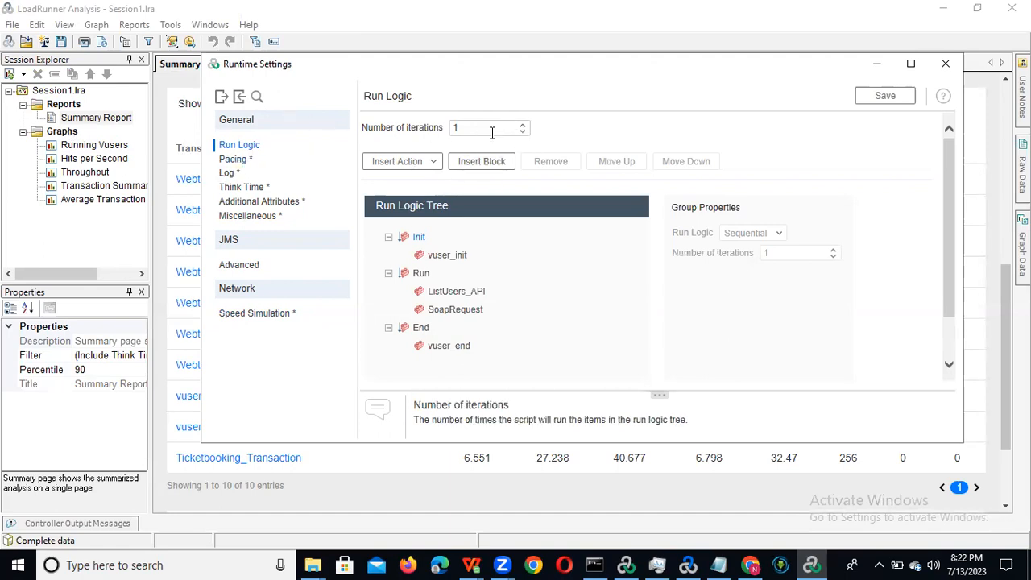
left_click(233, 160)
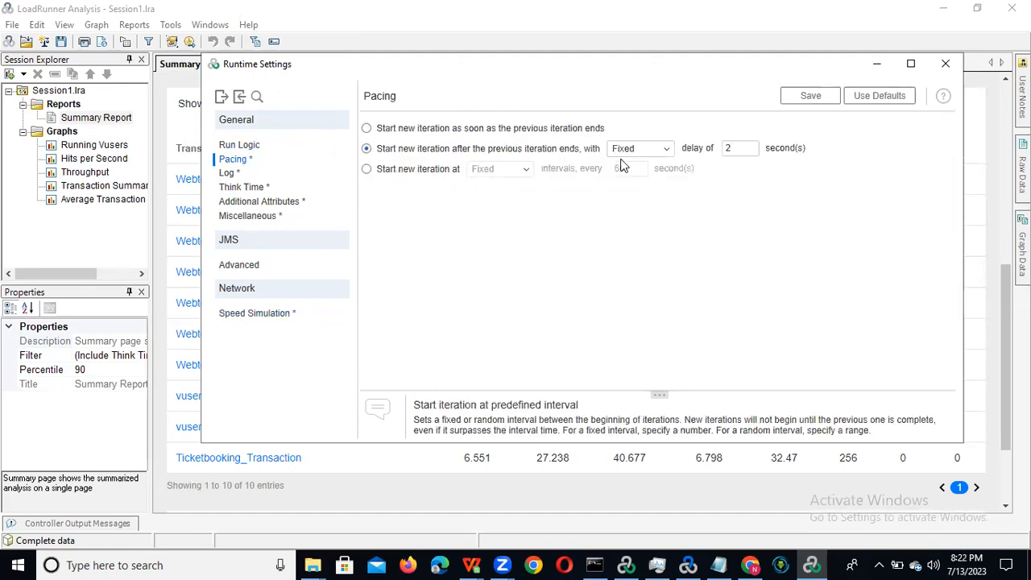
left_click(229, 174)
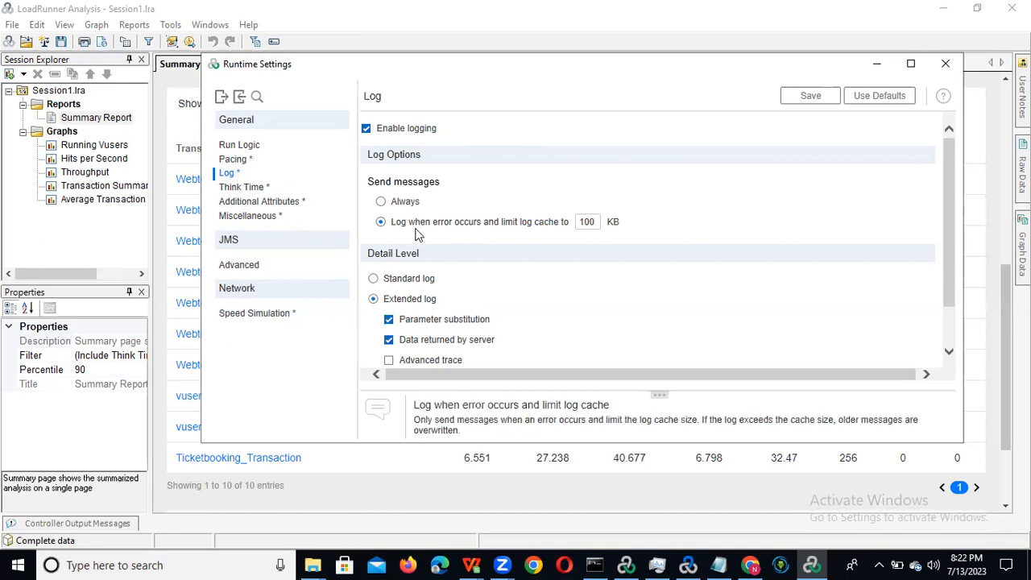
left_click(244, 192)
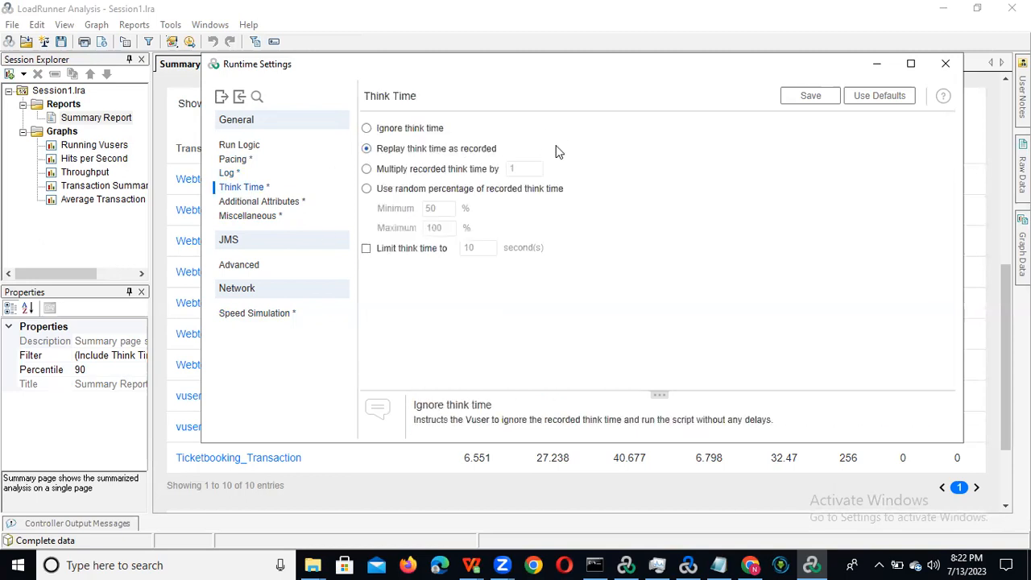
left_click(253, 204)
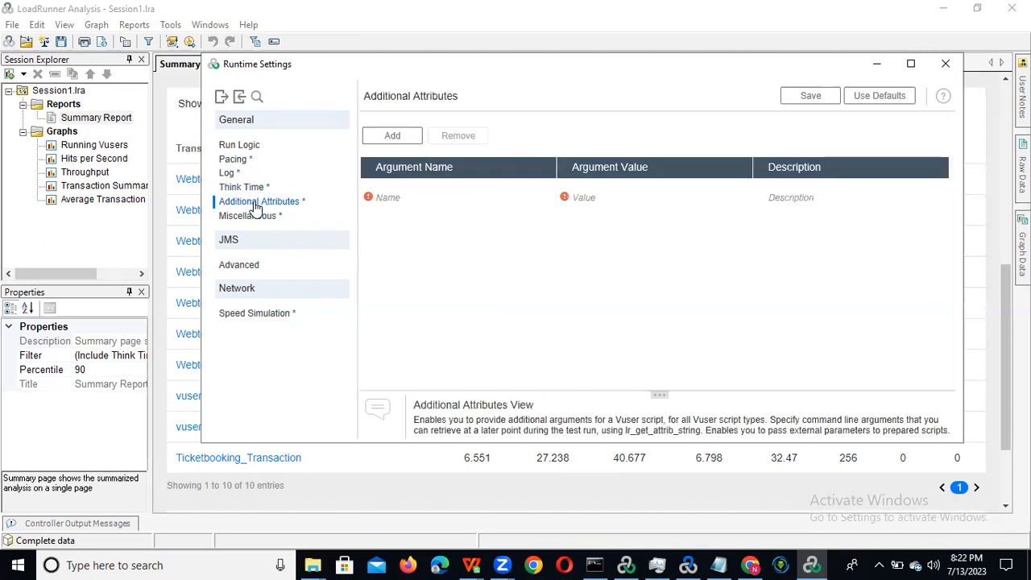
Step: In the Miscellaneous settings, enable failing open transactions on lr_error_message and continuing on error, and close the Runtime Settings
left_click(244, 215)
left_click(373, 169)
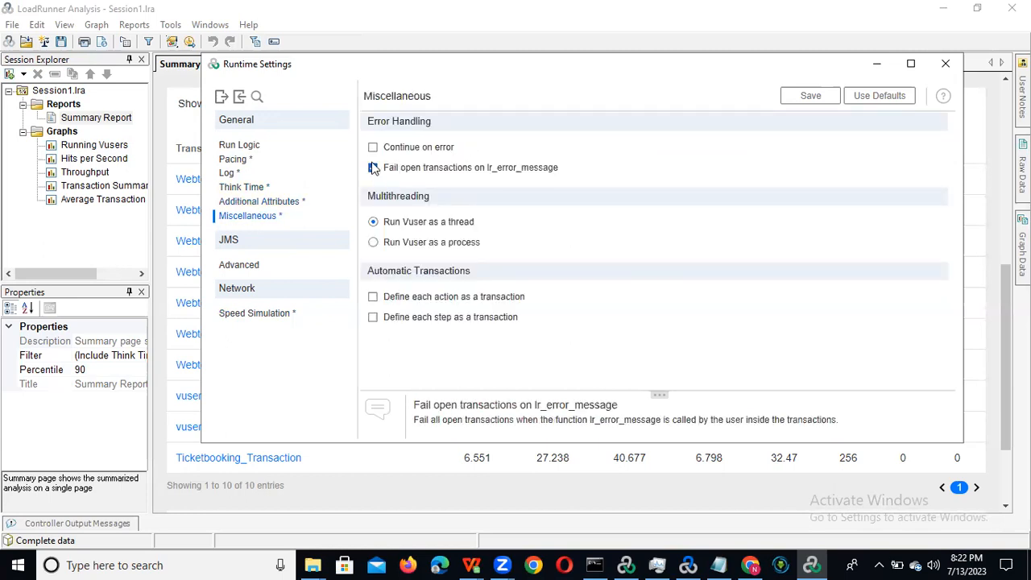
left_click(373, 147)
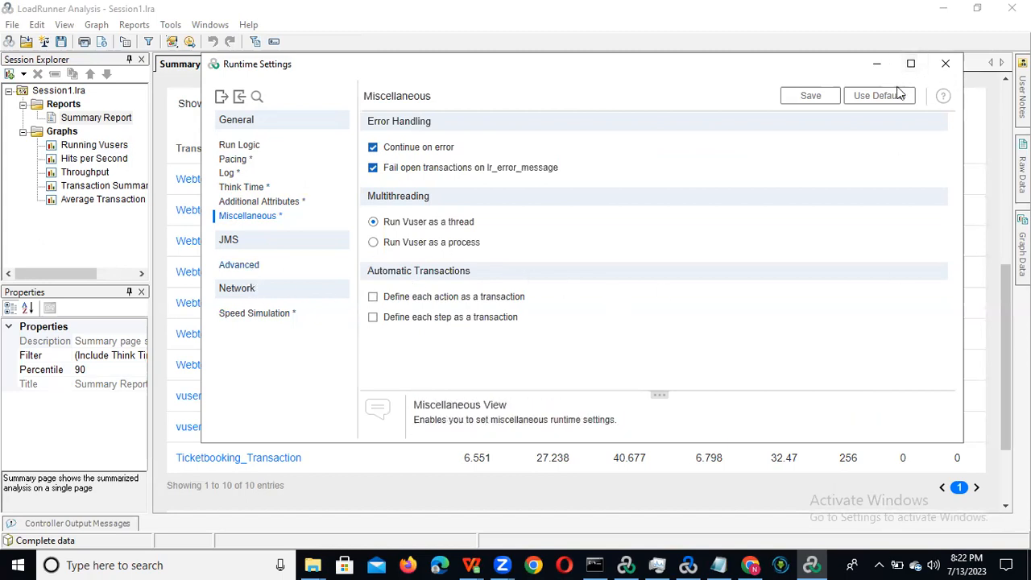
left_click(946, 64)
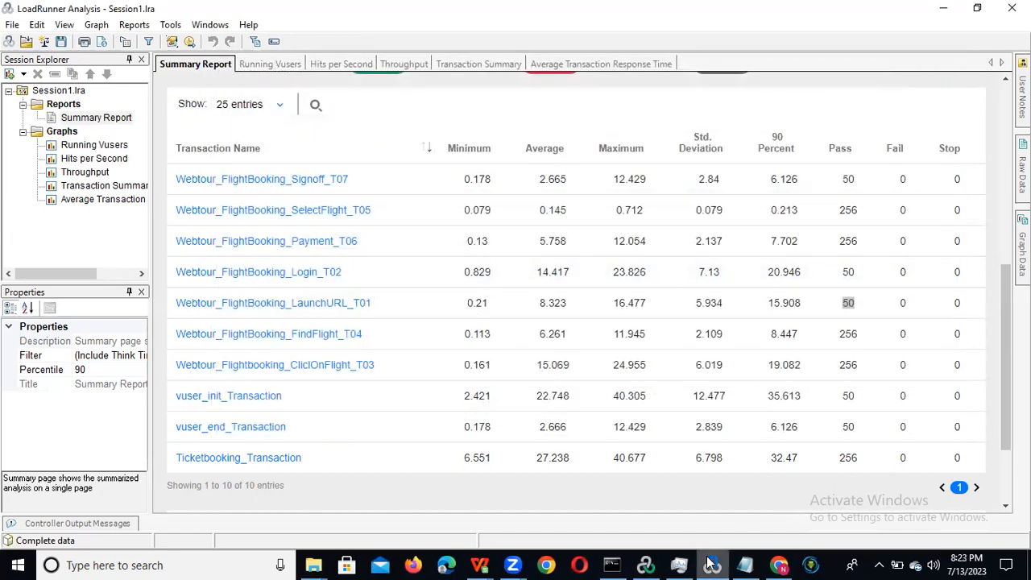
Step: Switch to LoadRunner Controller and open the runtime settings of the webtour_flightbooking scenario group
left_click(647, 564)
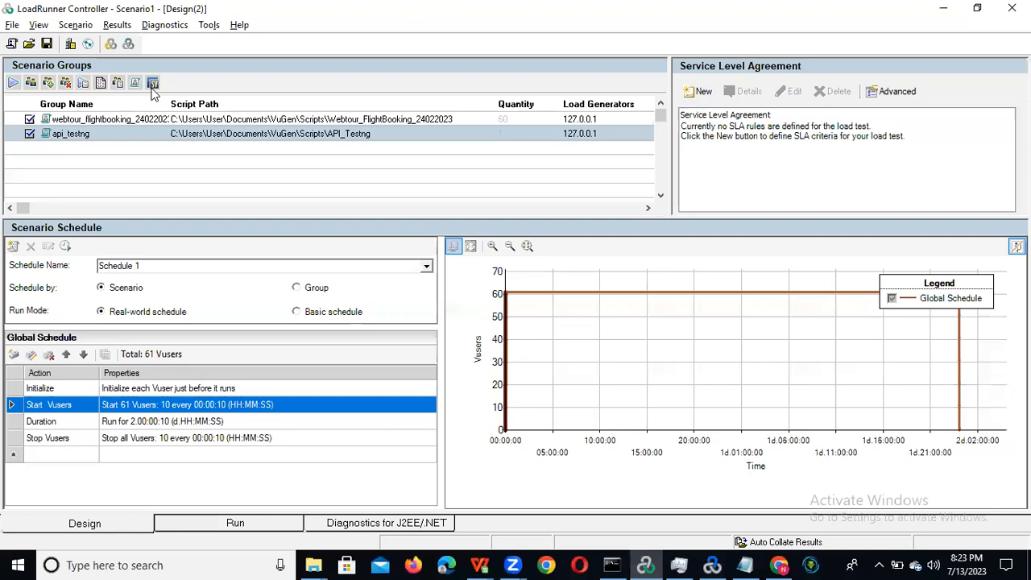
left_click(103, 118)
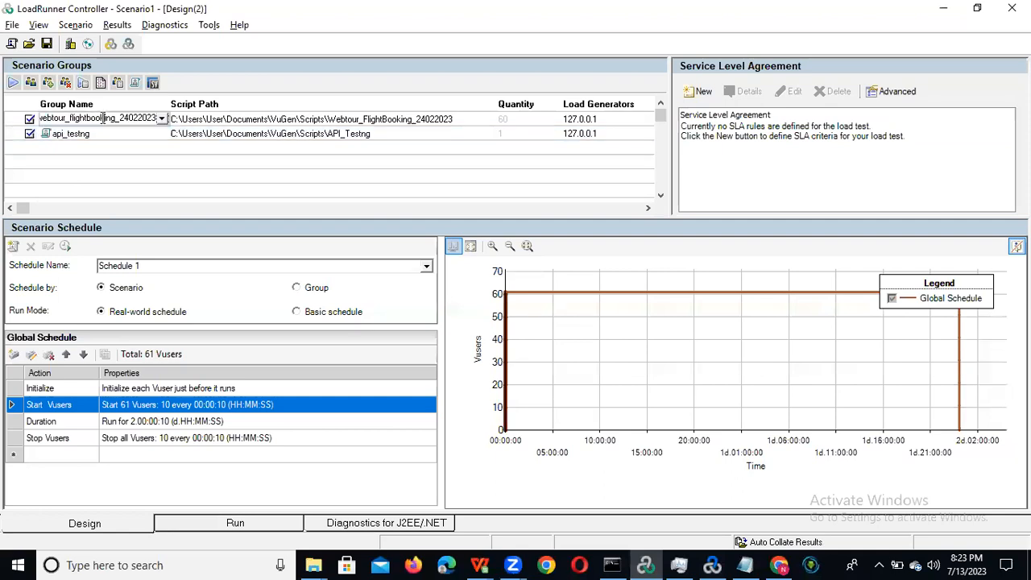
left_click(82, 84)
left_click(83, 84)
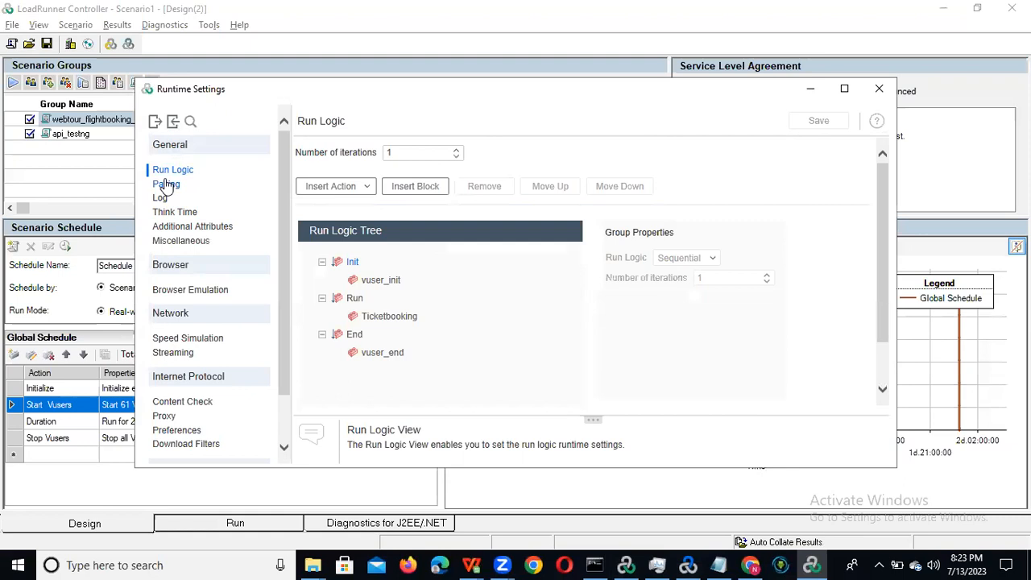
Step: Set the pacing to start new iterations at fixed intervals of every 2 seconds
left_click(166, 184)
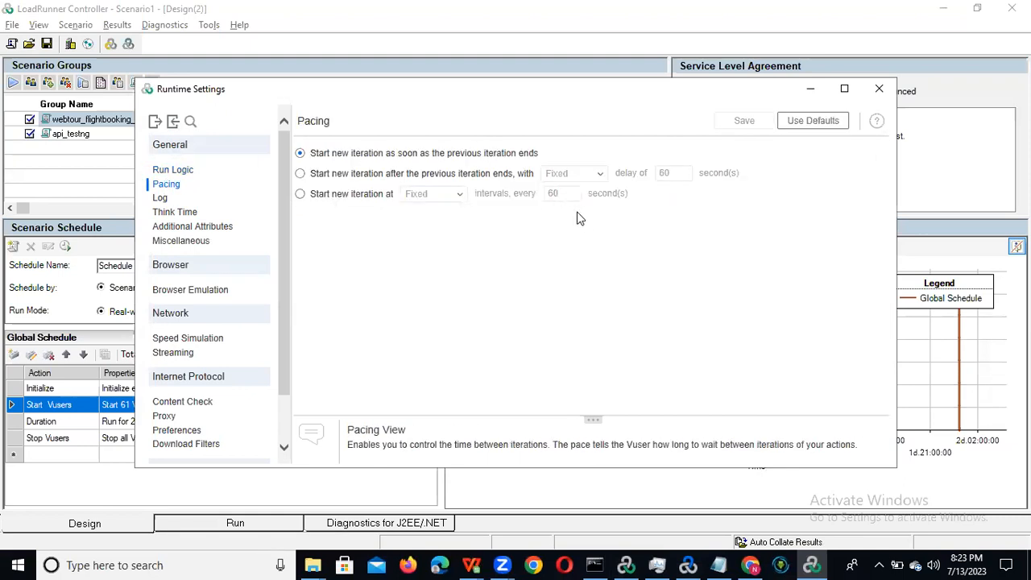
left_click(299, 194)
double_click(564, 194)
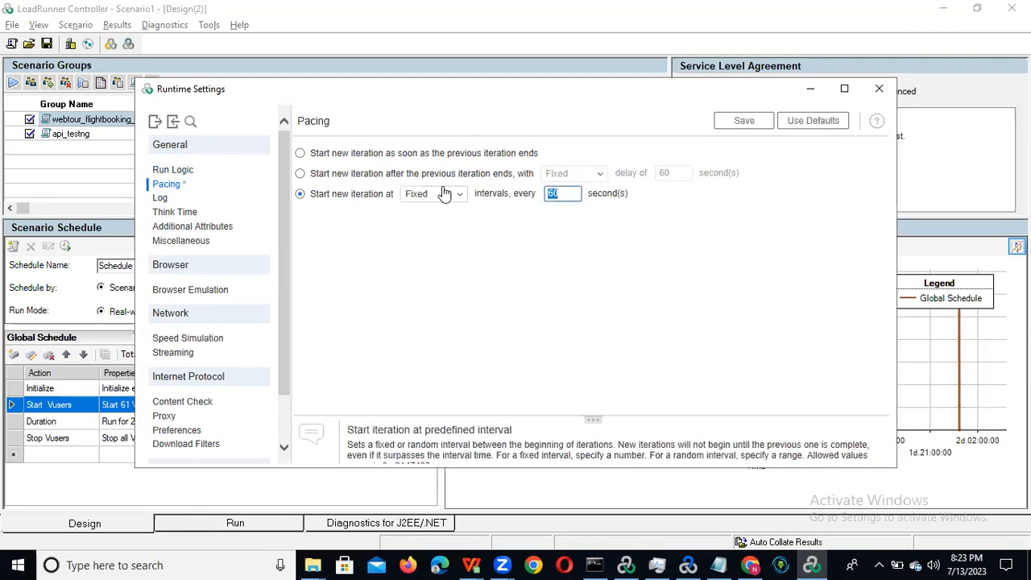
type("2")
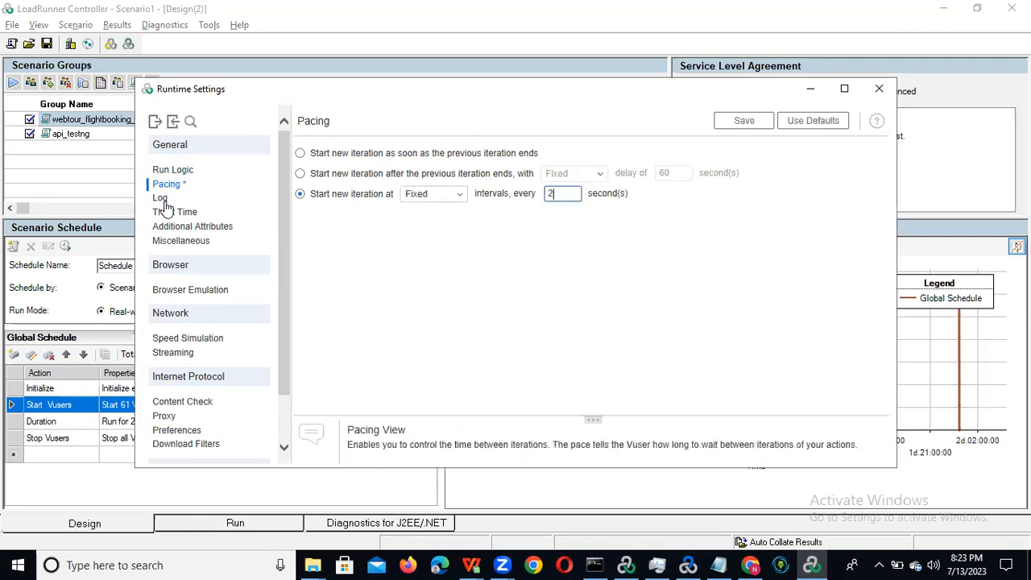
Step: Set logging to send messages only when an error occurs, and include data returned by the server in the extended log
left_click(159, 197)
left_click(314, 246)
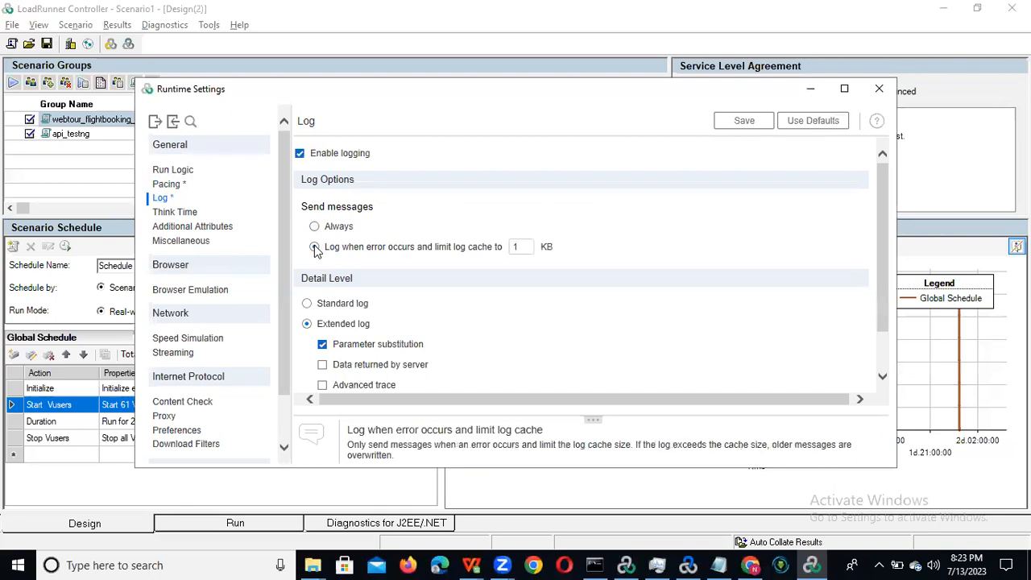
left_click(323, 364)
Step: Review the think time and additional attributes, and enable generating a snapshot on error in the Miscellaneous settings
left_click(179, 211)
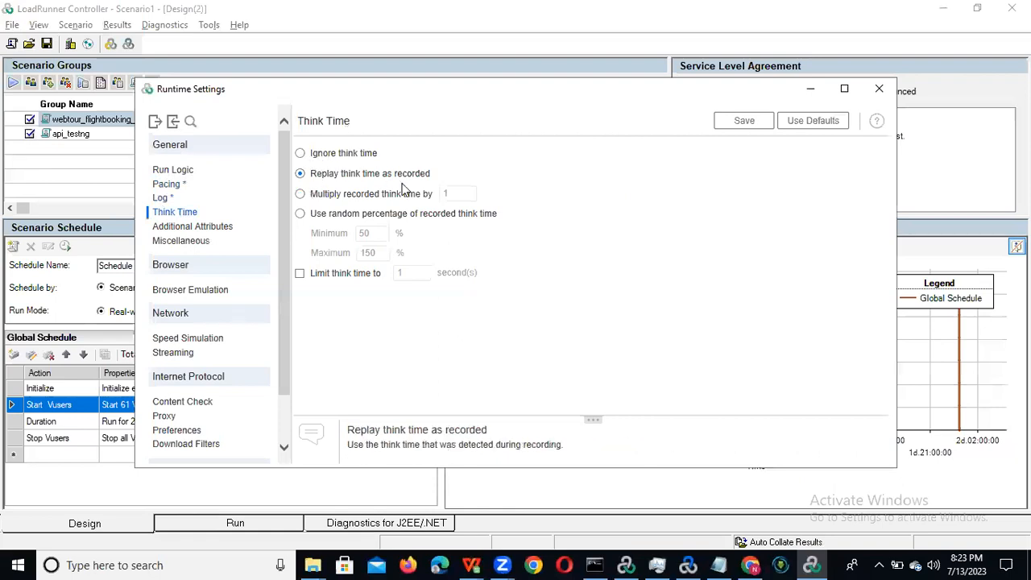
left_click(167, 226)
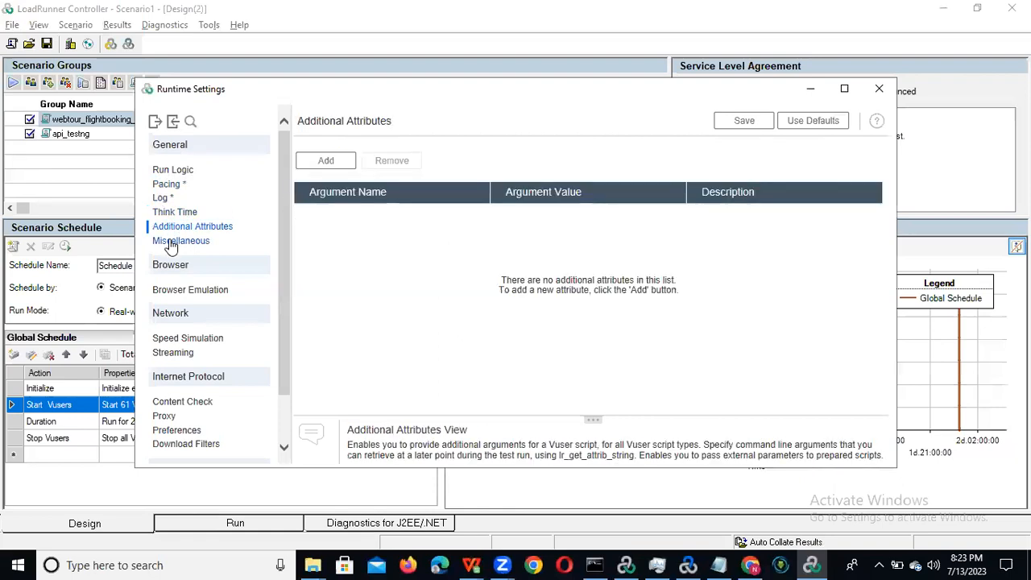
left_click(172, 241)
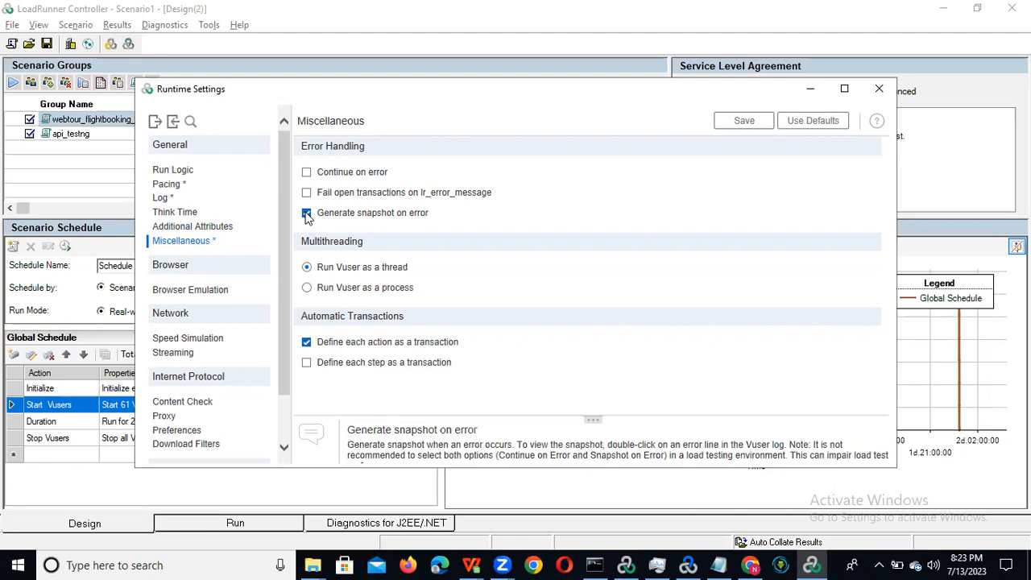
Step: Review the Browser Emulation, Content Check, Proxy, Preferences and Download Filters settings, and close the Runtime Settings
left_click(198, 292)
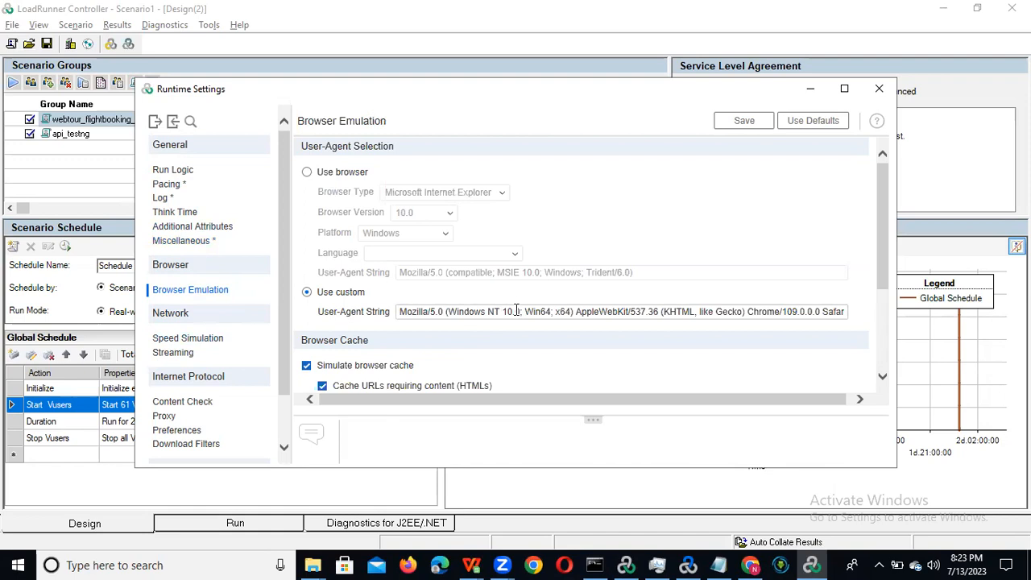
left_click(191, 407)
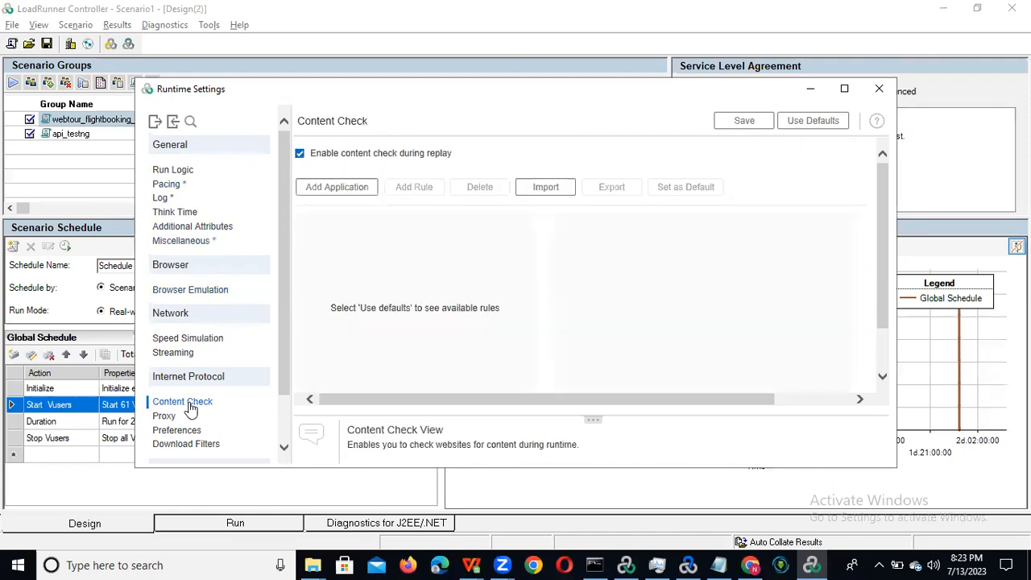
left_click(165, 417)
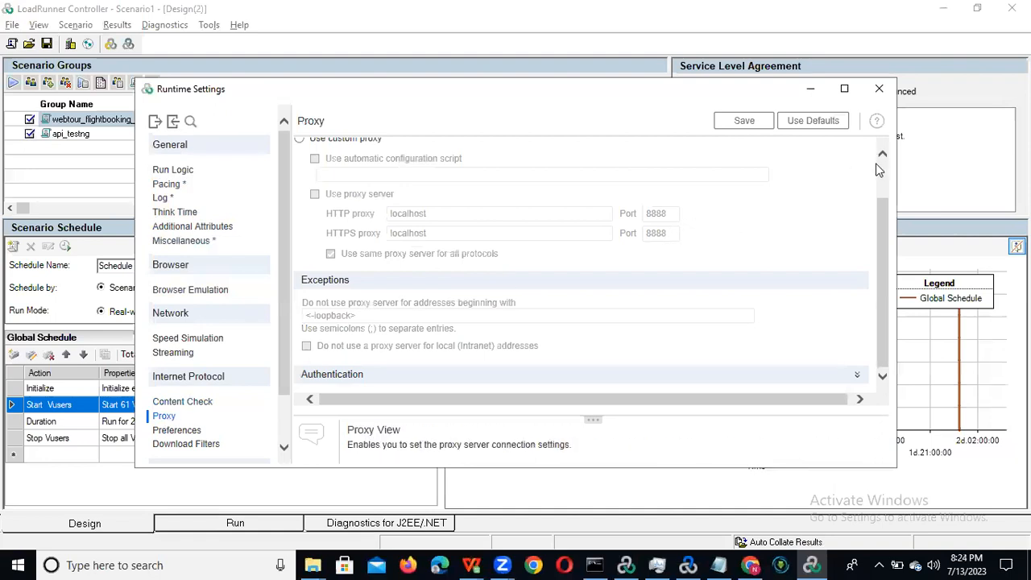
left_click(880, 164)
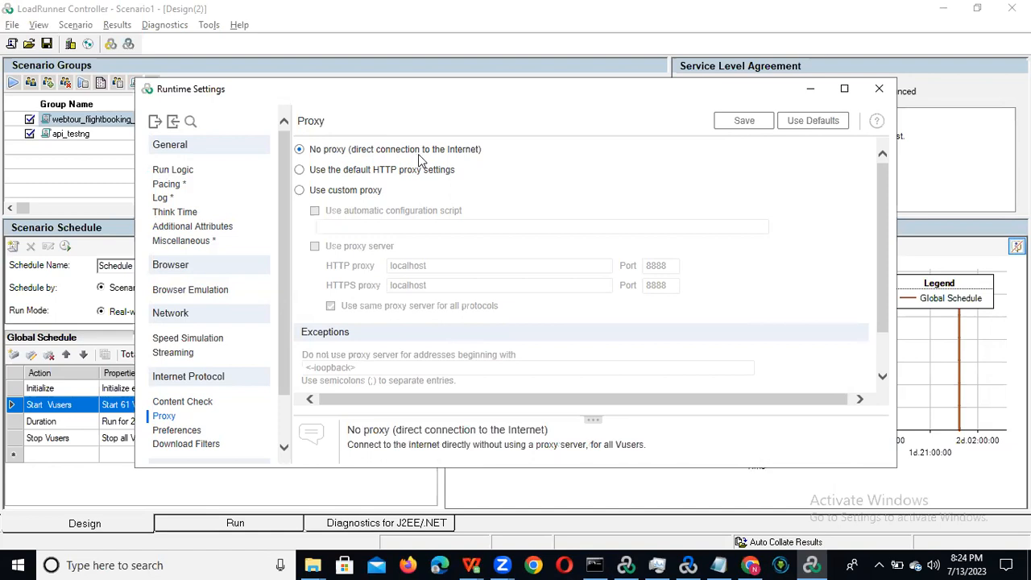
left_click(193, 433)
left_click(203, 446)
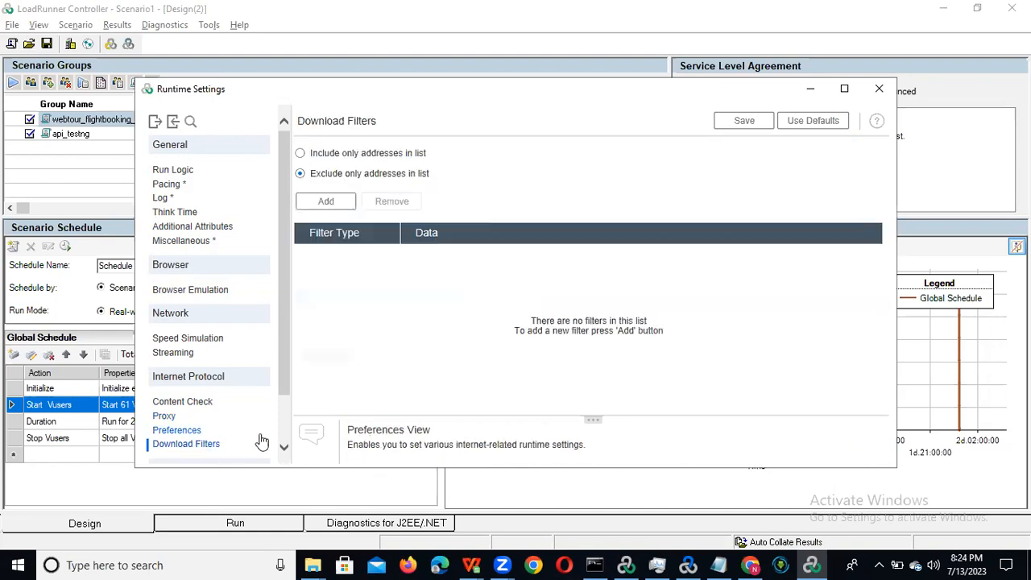
scroll(283, 432, "down", 2)
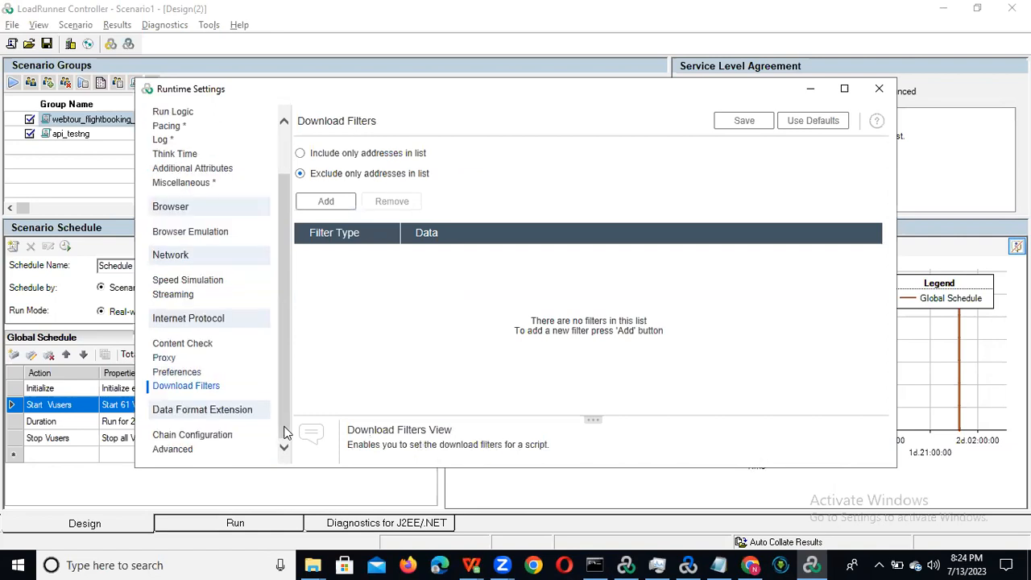
left_click(879, 90)
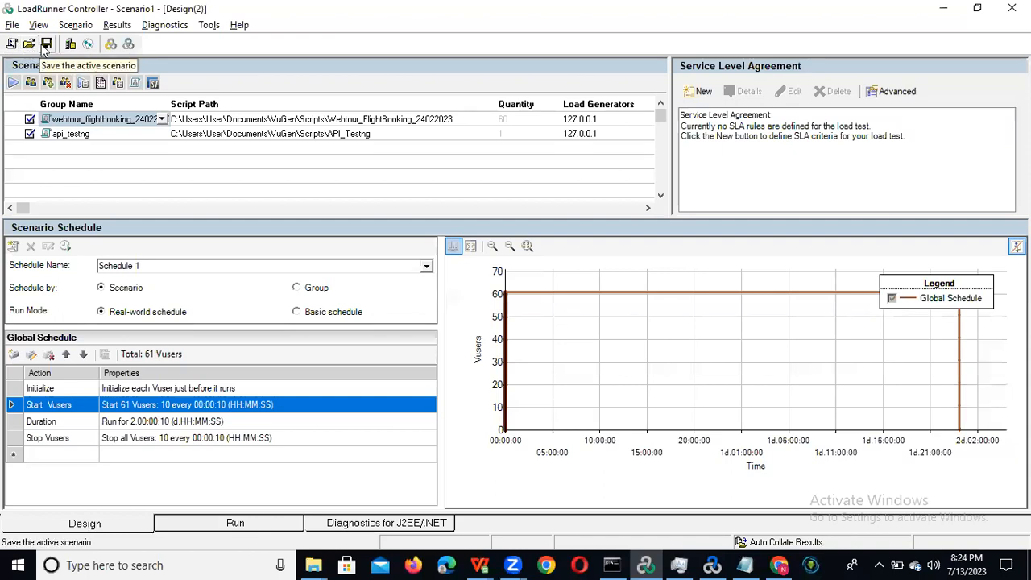
Step: Save the scenario under the name Baseline Test_13072023
left_click(46, 45)
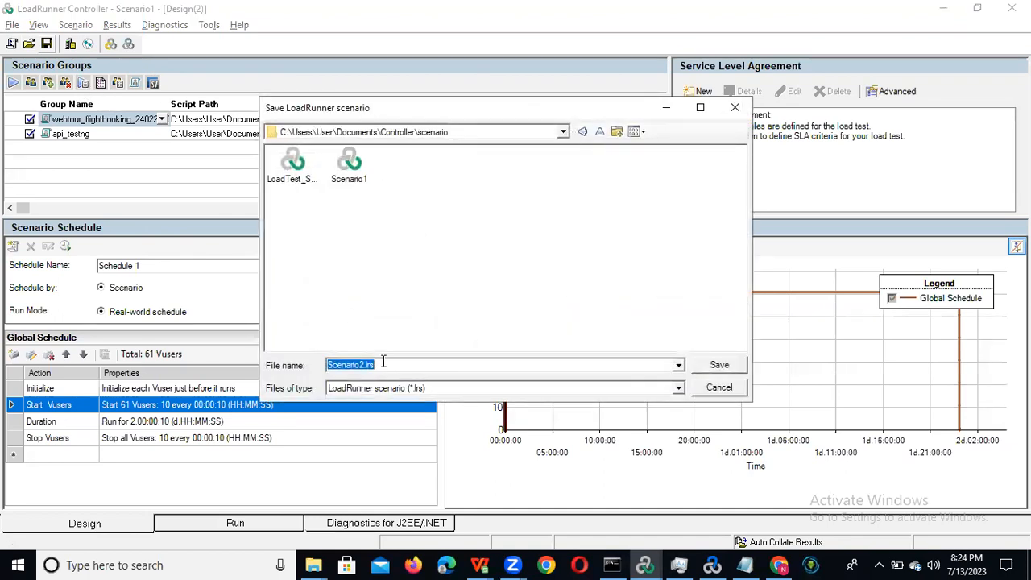
key("BackSpace")
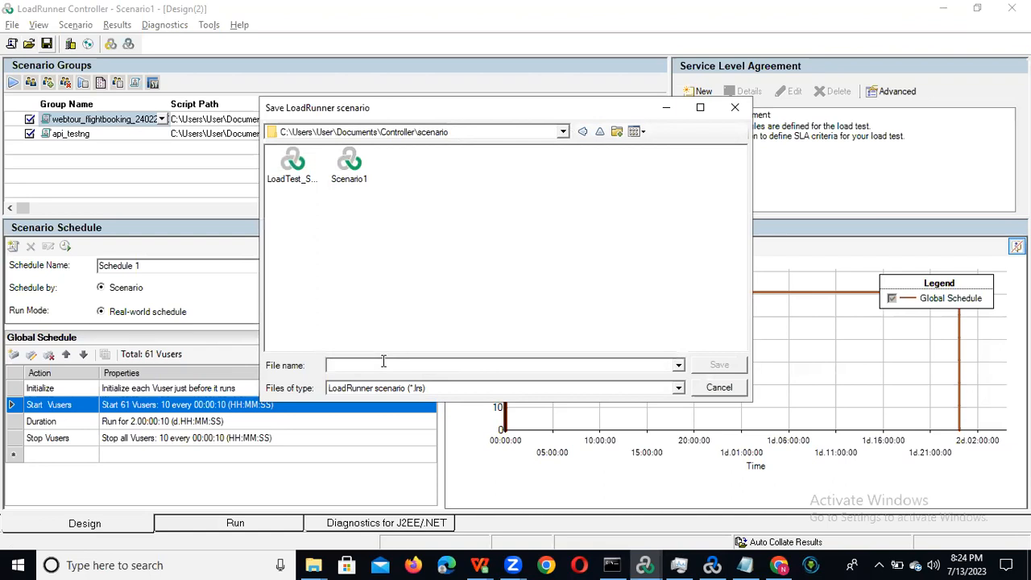
type("B")
type("23")
left_click(719, 365)
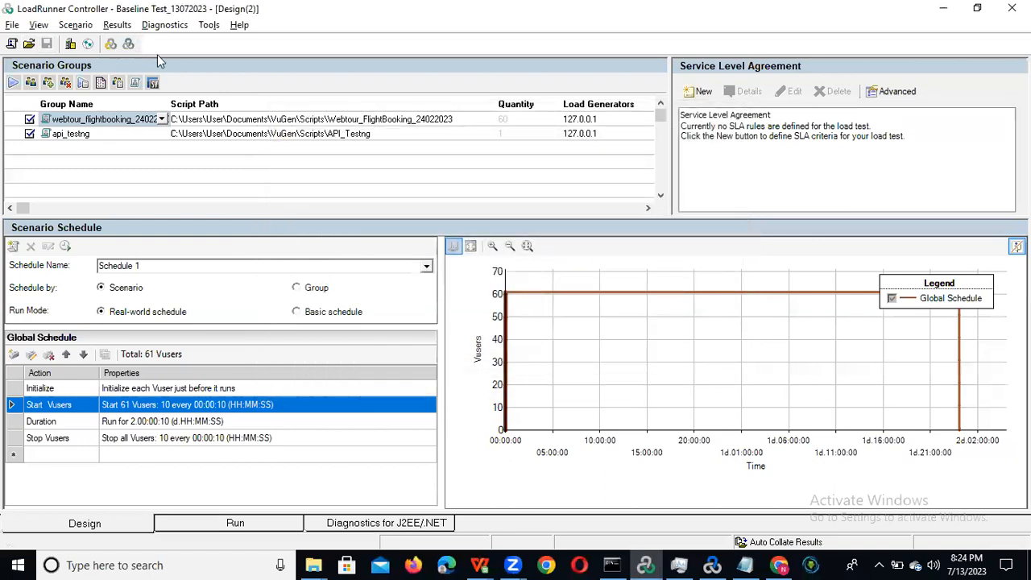
Step: Review the script parameters of the webtour_flightbooking group from Add1_Param to UserName_Param, and view its group information
left_click(101, 85)
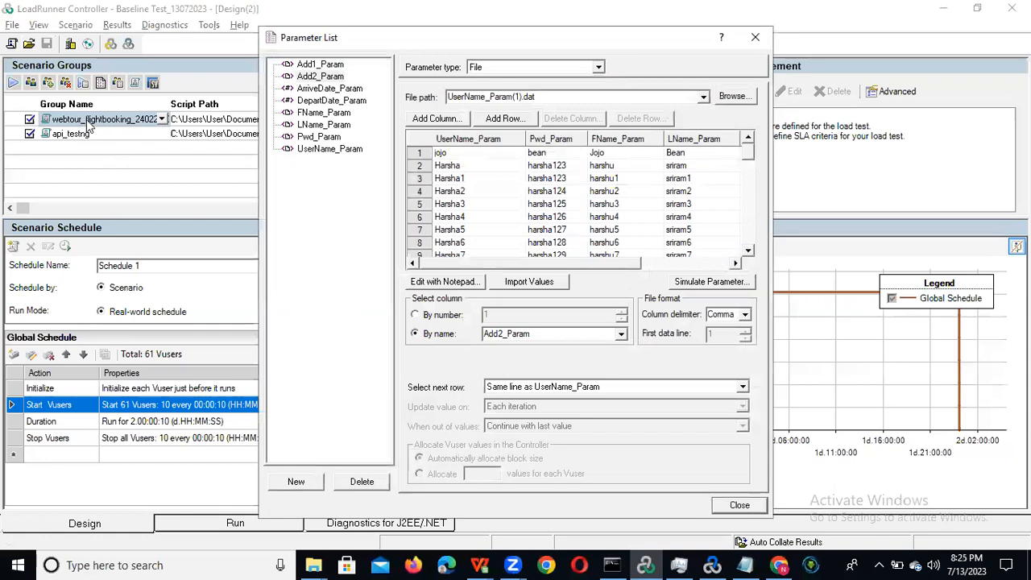
left_click(320, 65)
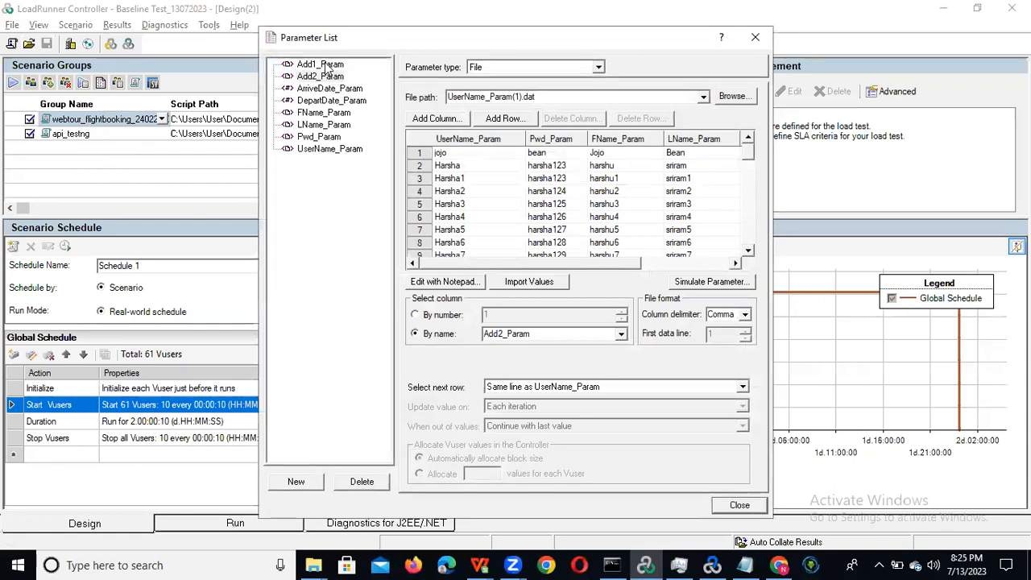
left_click(320, 76)
left_click(326, 101)
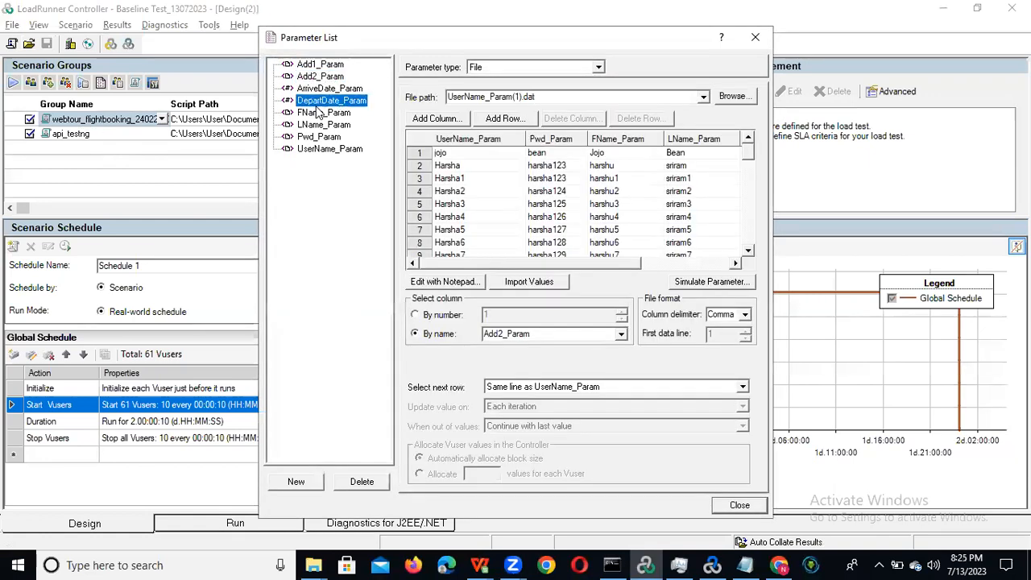
left_click(322, 112)
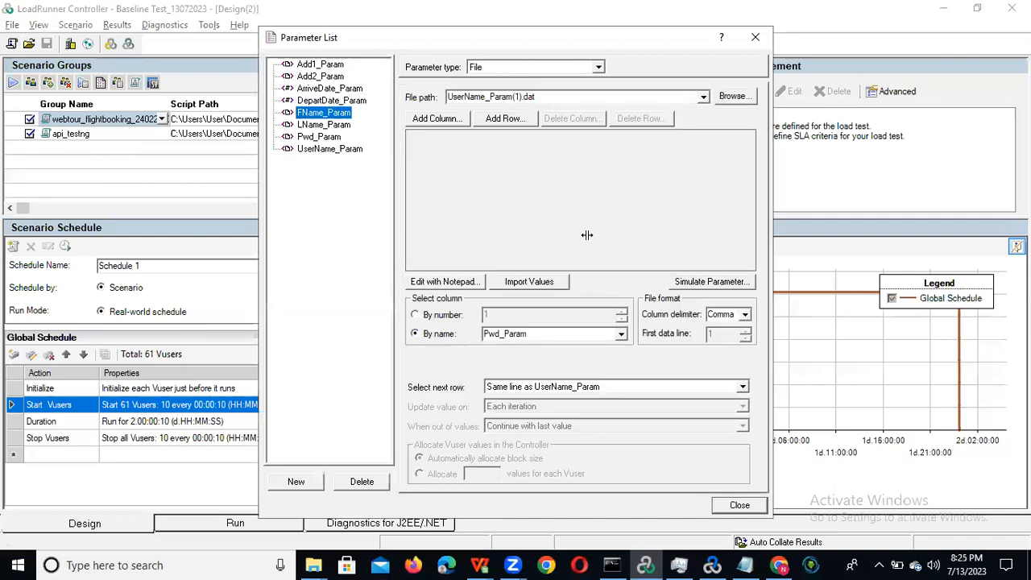
left_click(322, 125)
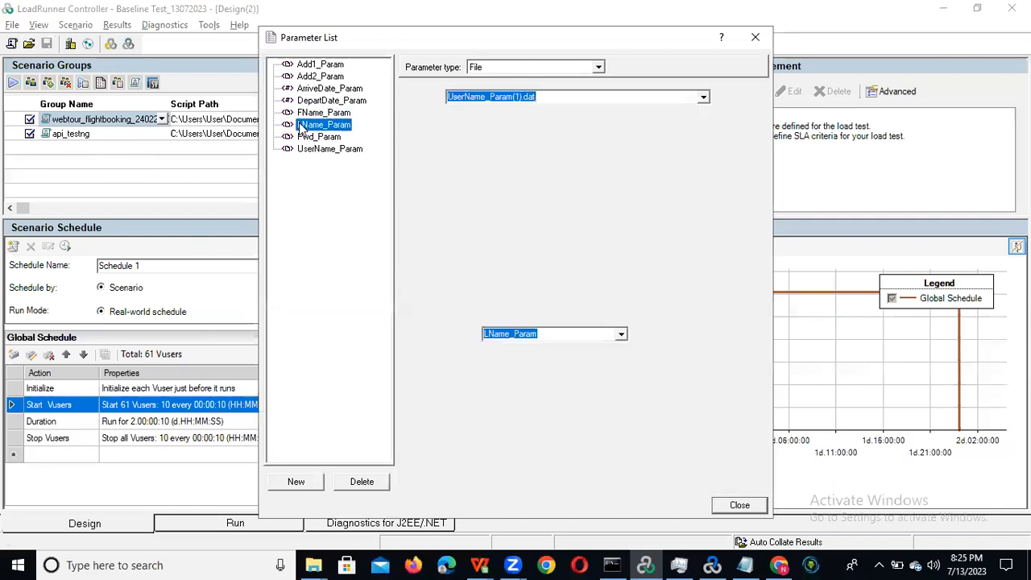
left_click(329, 149)
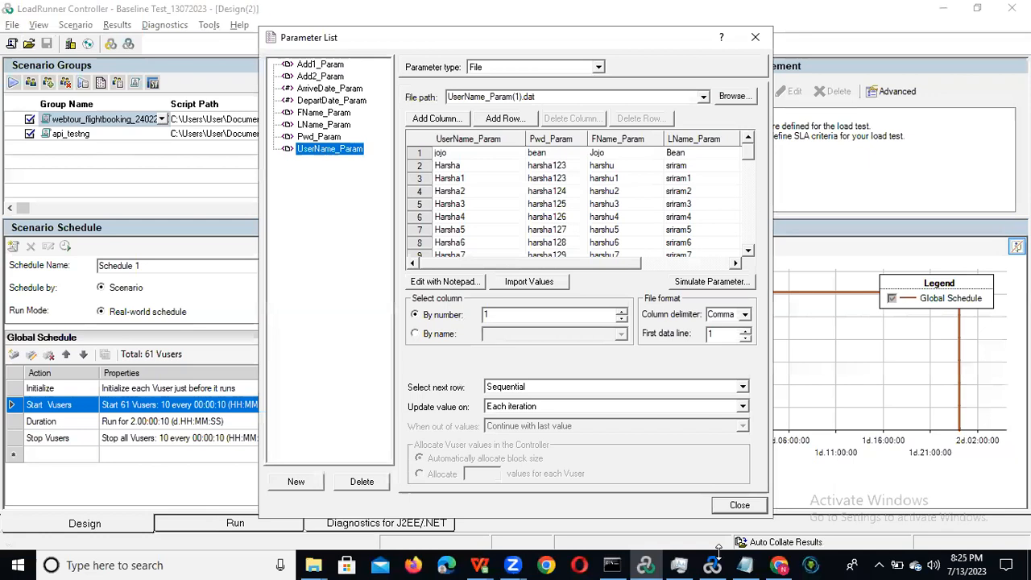
left_click(739, 505)
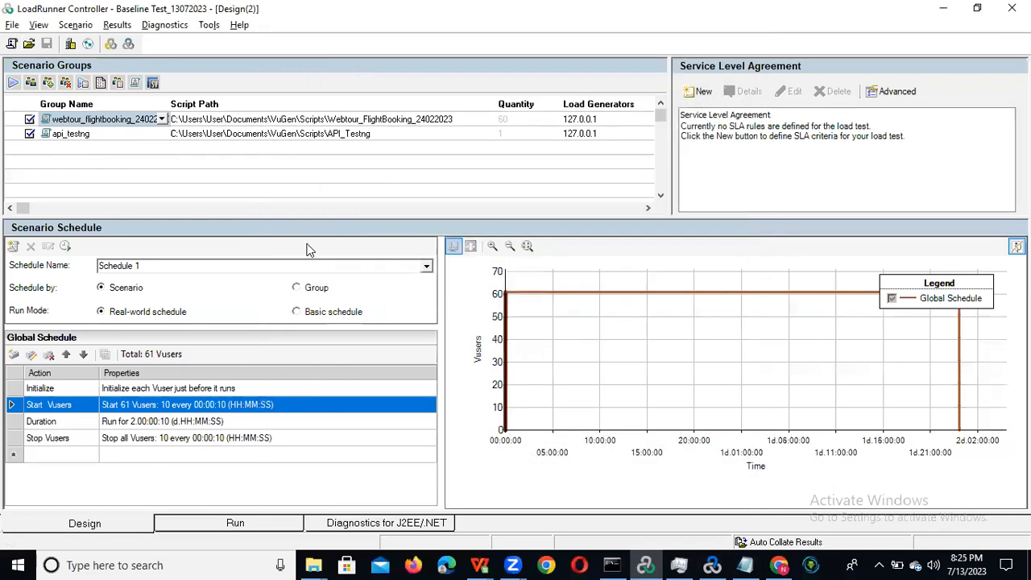
left_click(118, 84)
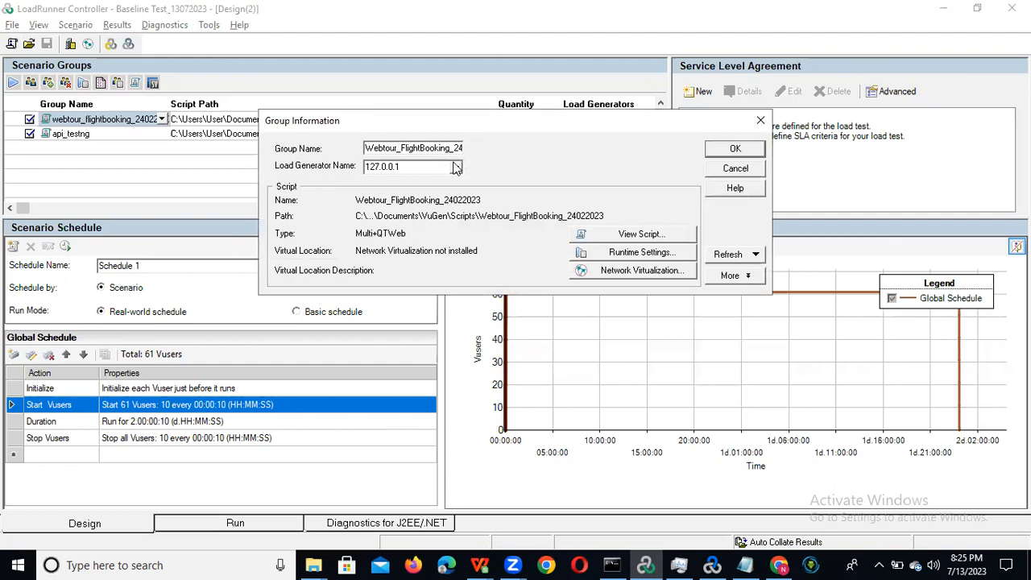
left_click(764, 119)
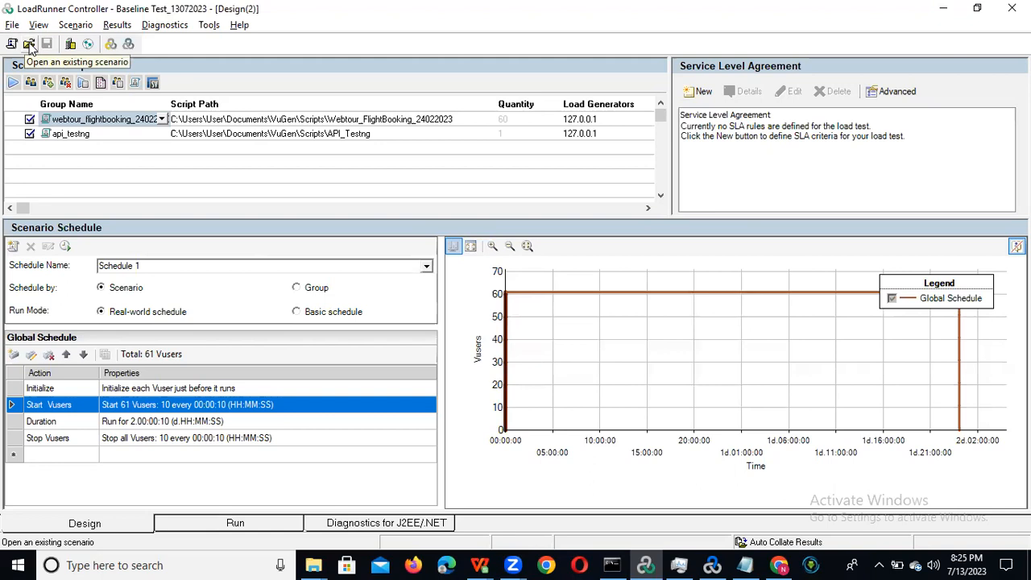
Step: Disconnect and reconnect the 127.0.0.1 load generator, and connect the localhost load generator
left_click(70, 46)
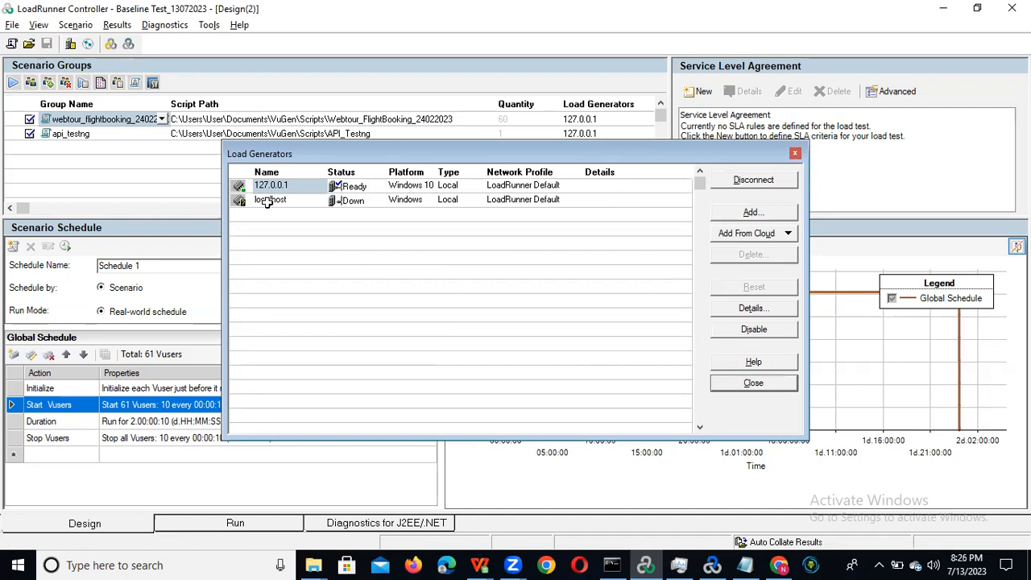
left_click(298, 200)
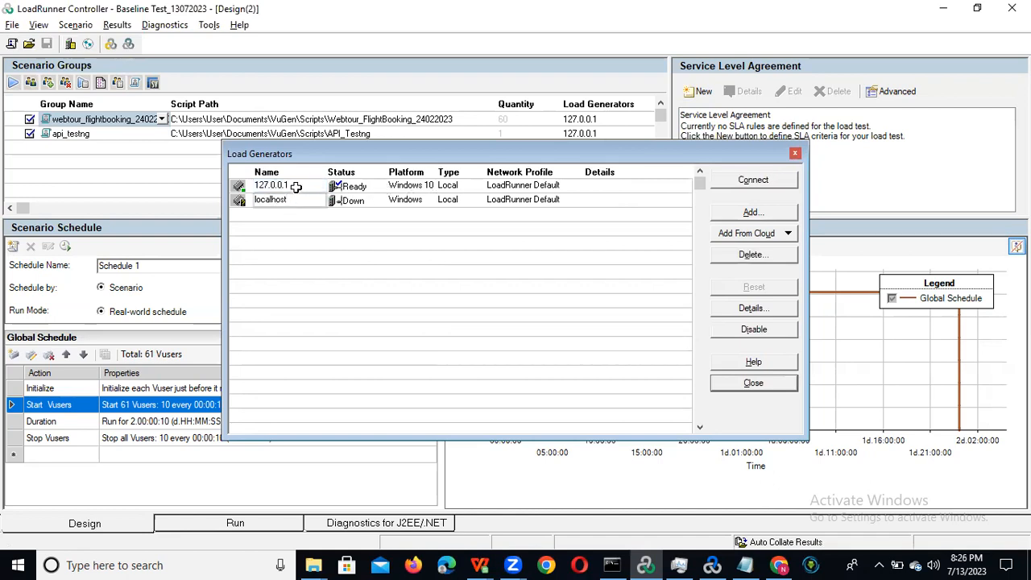
left_click(295, 186)
left_click(749, 179)
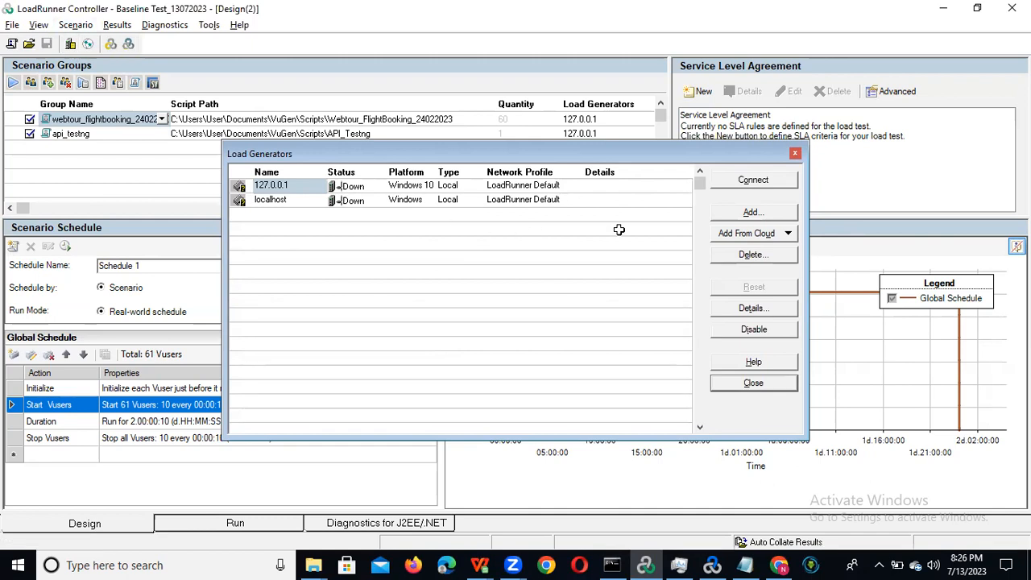
left_click(749, 179)
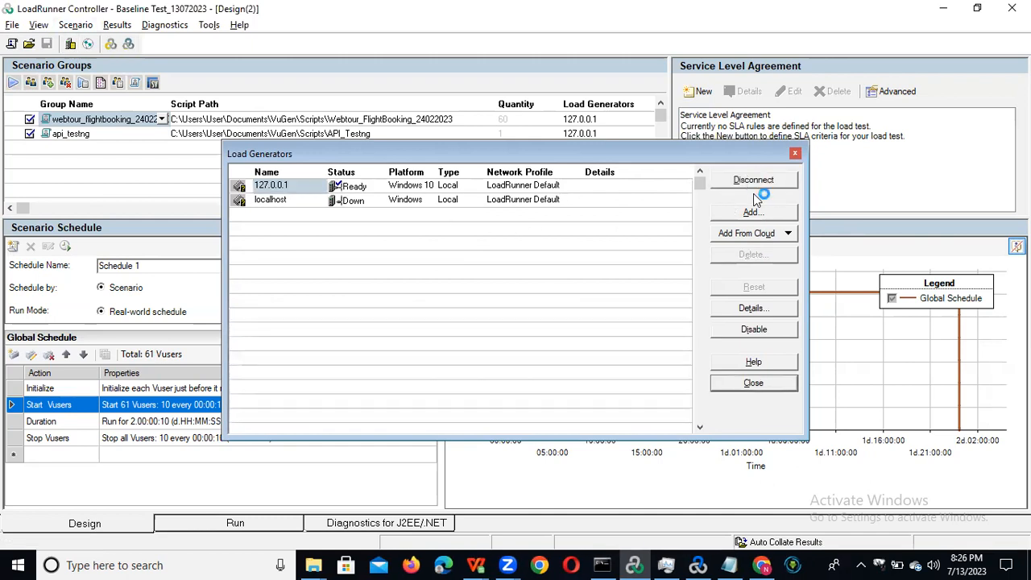
left_click(289, 199)
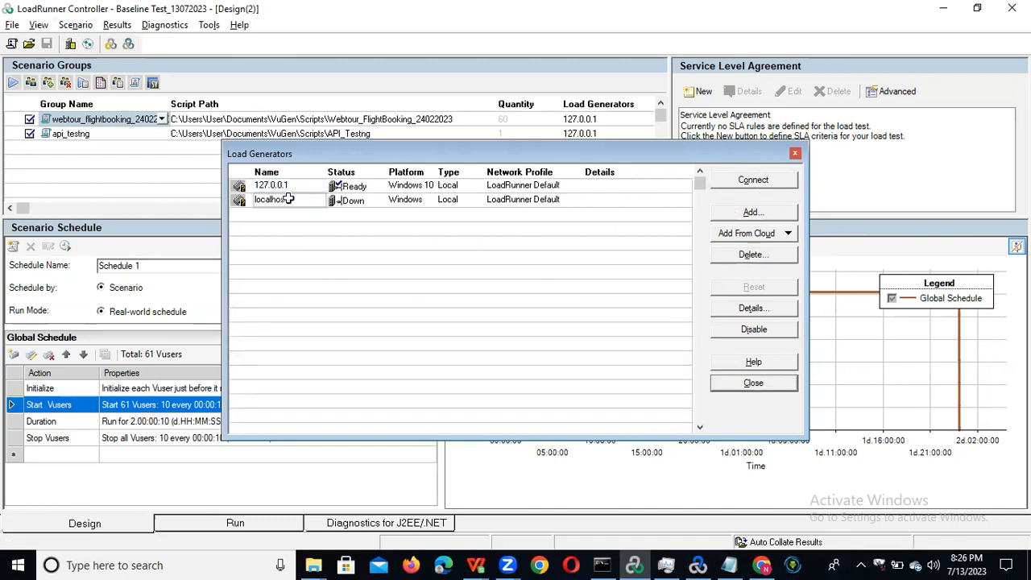
left_click(749, 181)
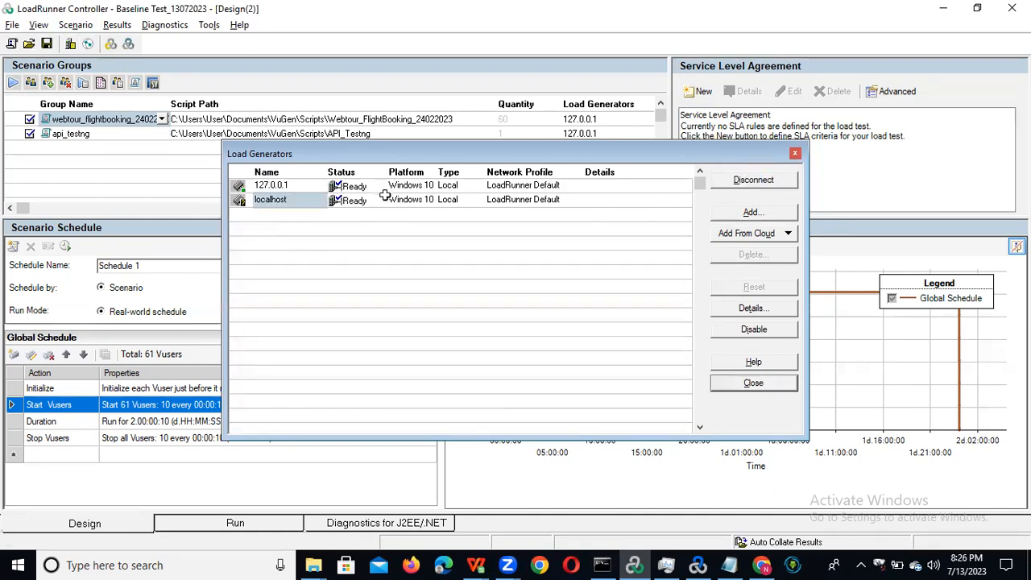
left_click(796, 154)
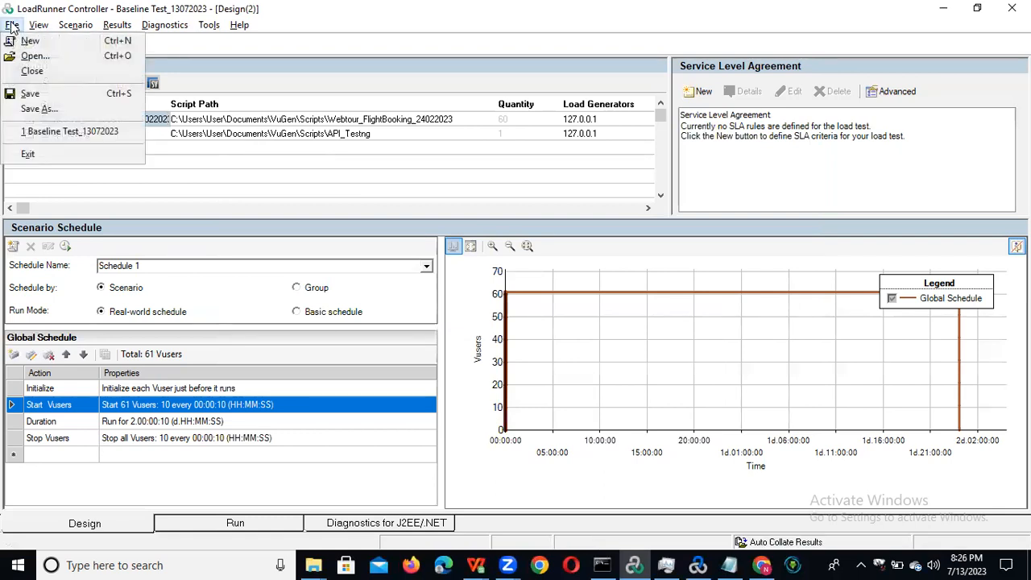
mouse_move(158, 30)
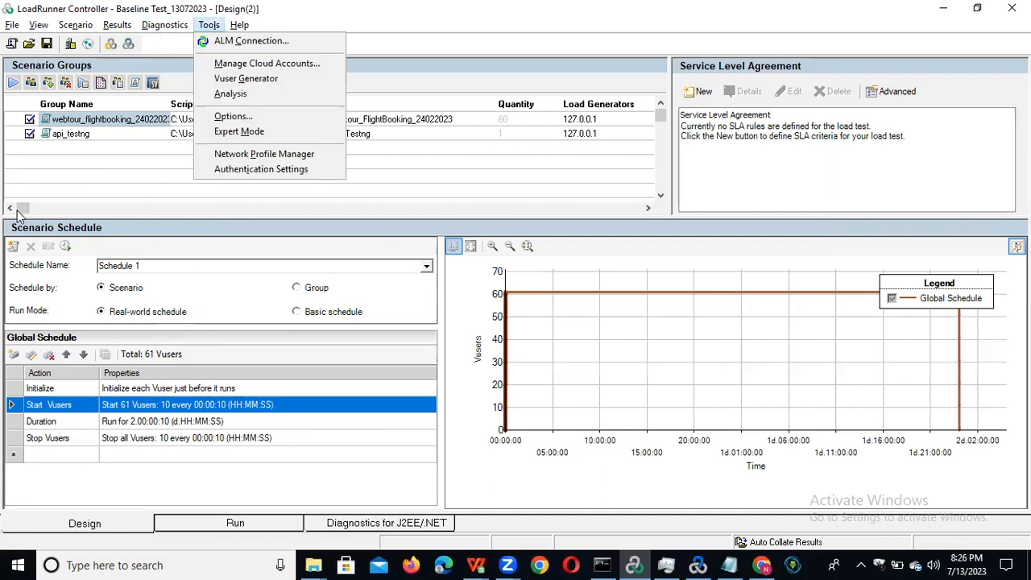
left_click(89, 166)
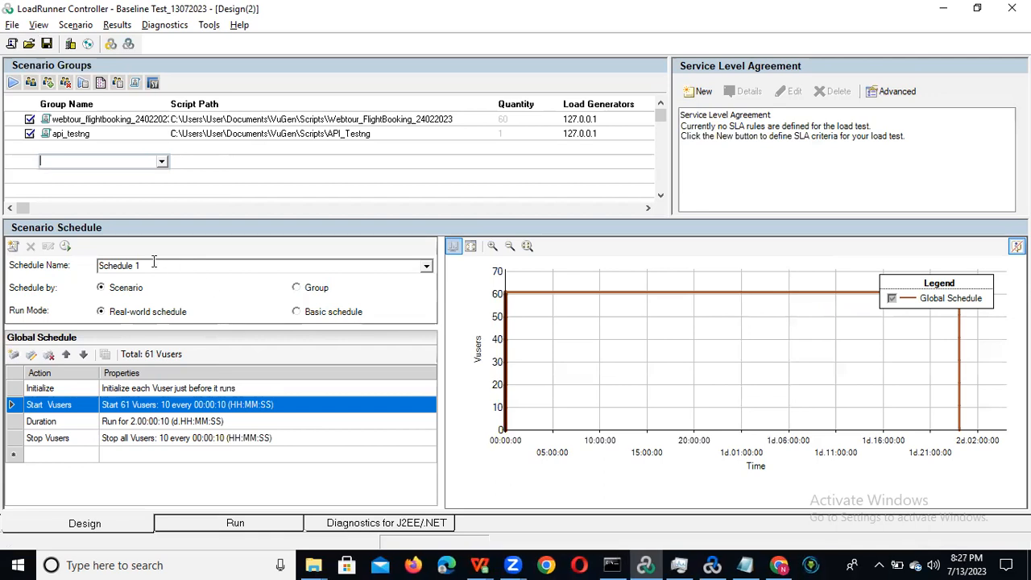
Step: Change the scenario's run mode to Basic schedule, accepting the loss of the current schedule settings
left_click(297, 313)
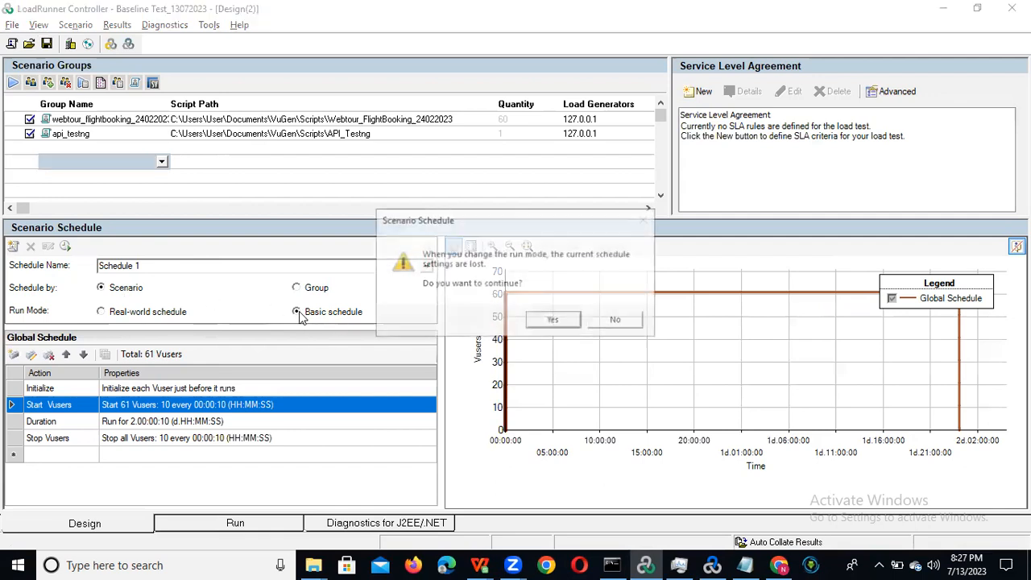
left_click(551, 321)
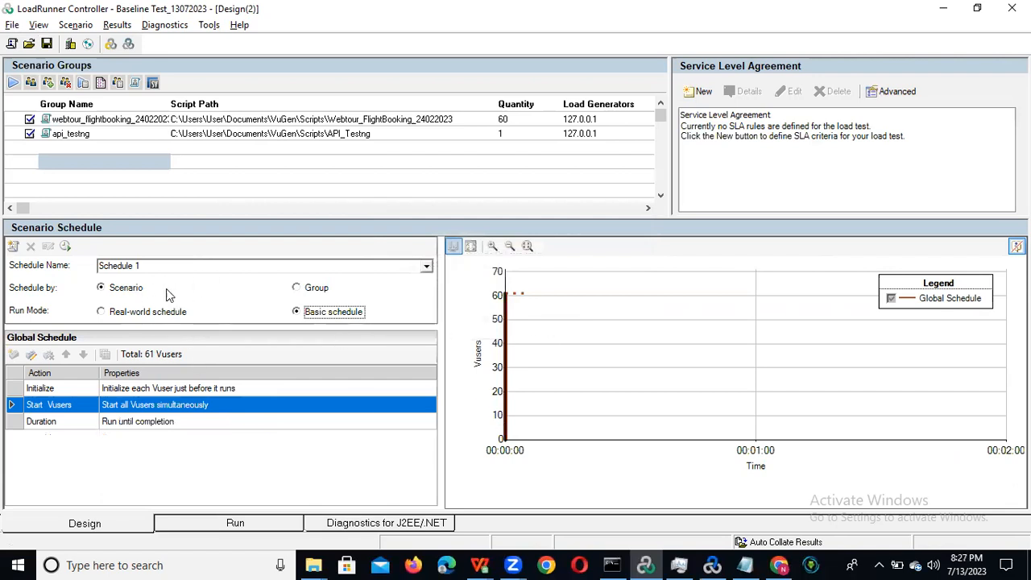
left_click(444, 135)
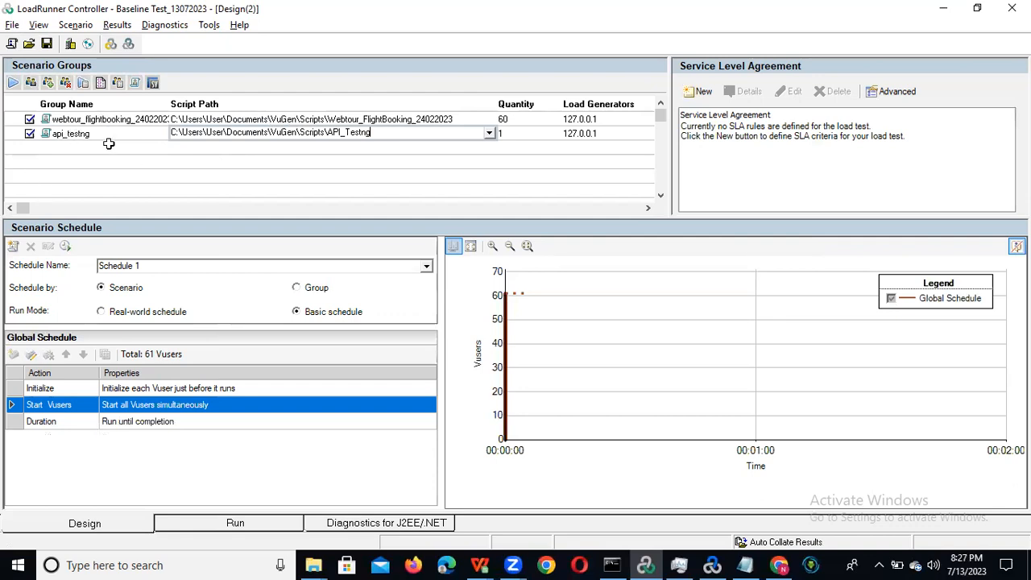
left_click(116, 119)
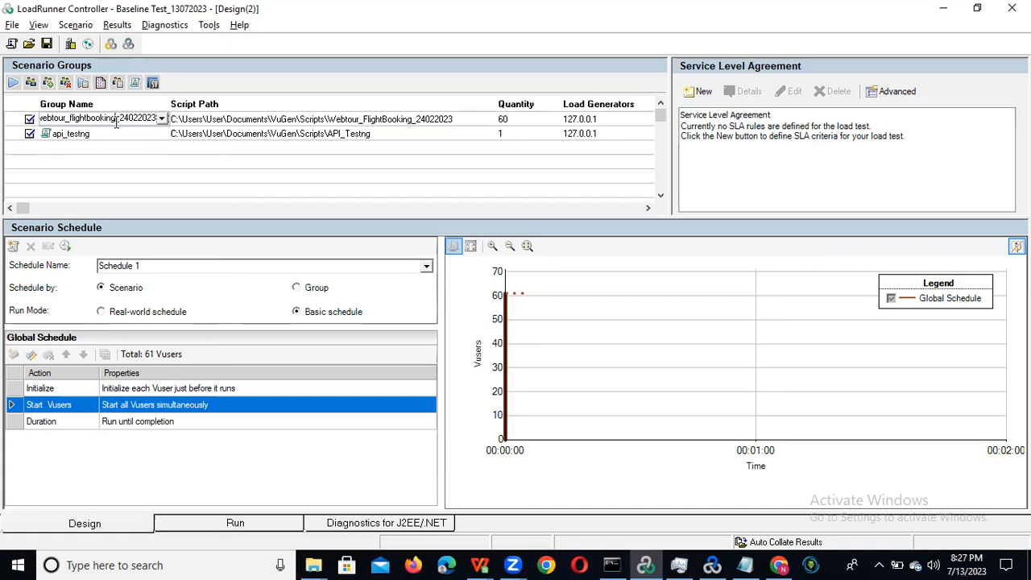
Step: Set the Start Vusers action to start 10 Vusers every 00:01:00
left_click(125, 408)
double_click(125, 407)
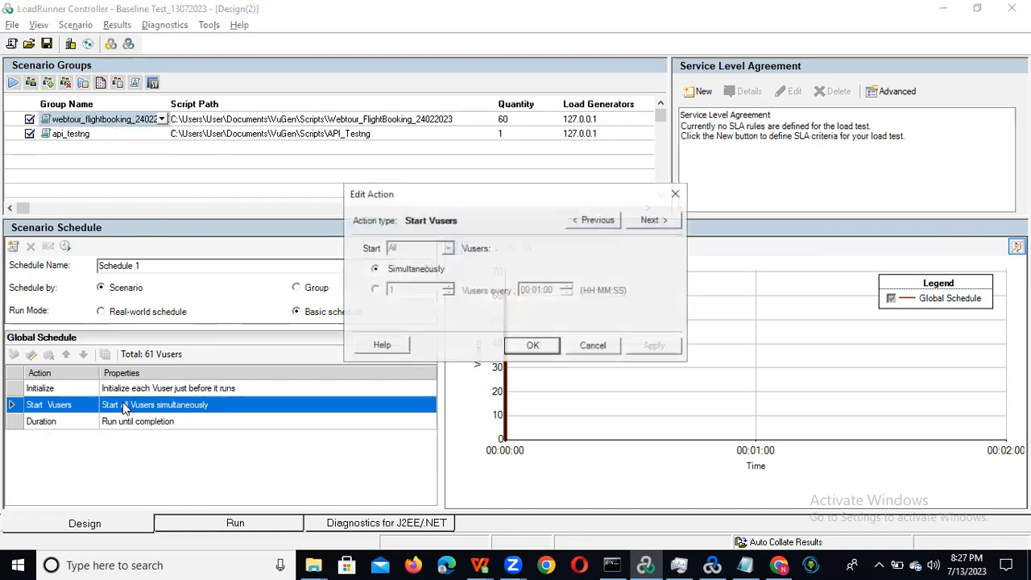
left_click(375, 291)
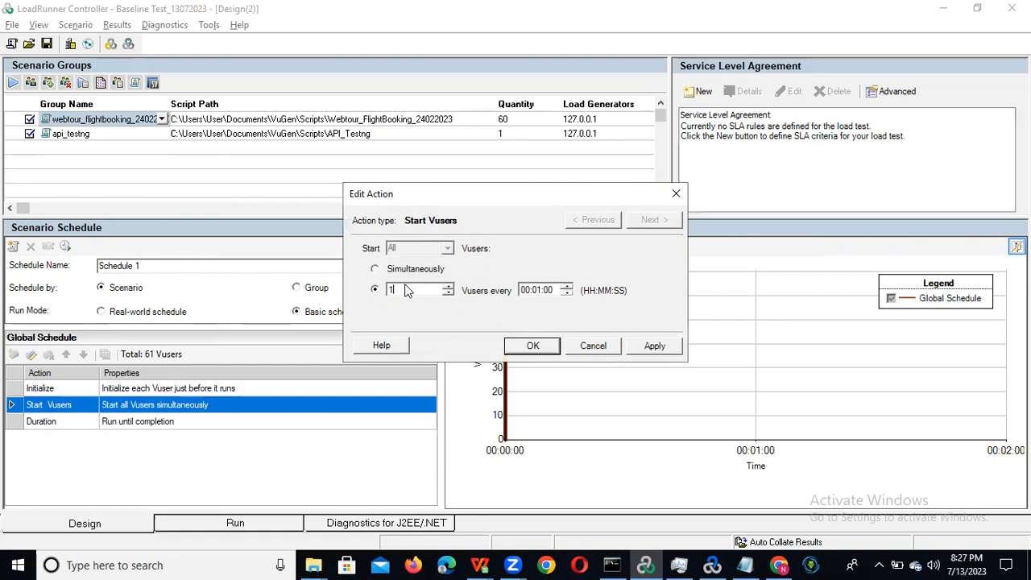
type("0")
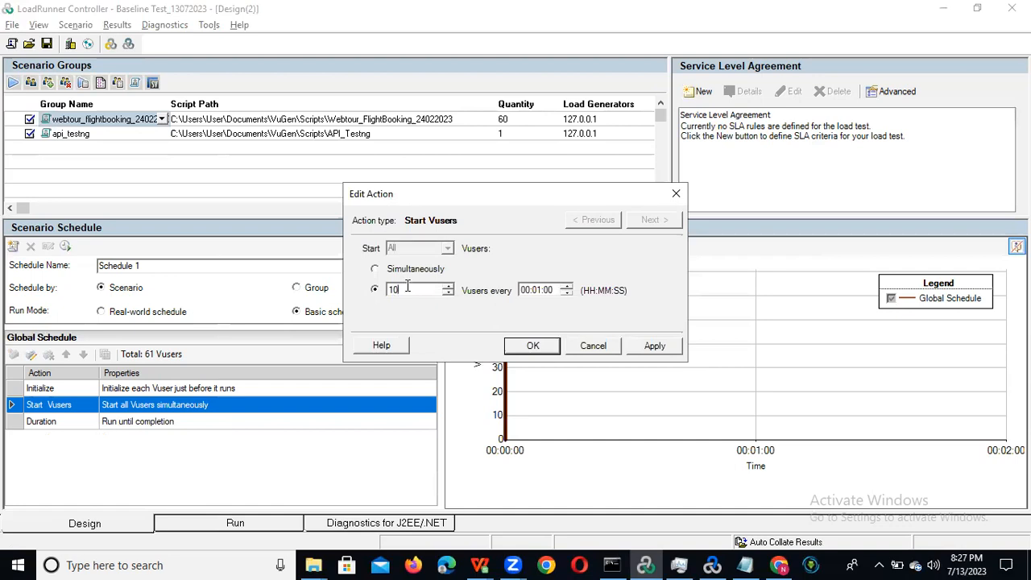
left_click(528, 345)
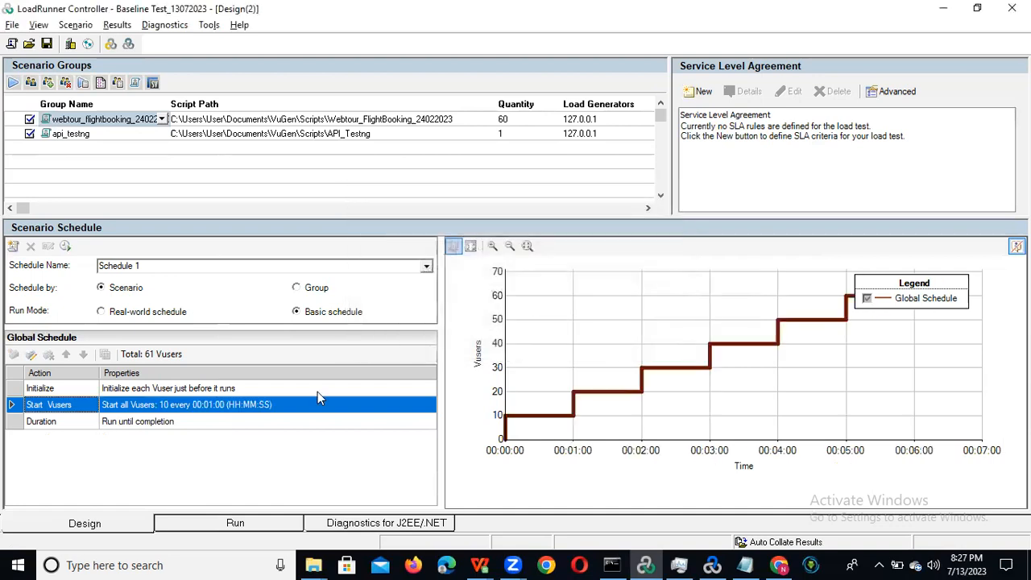
Step: Set the schedule's Duration action to run for 0 days and 00:05:00
double_click(130, 421)
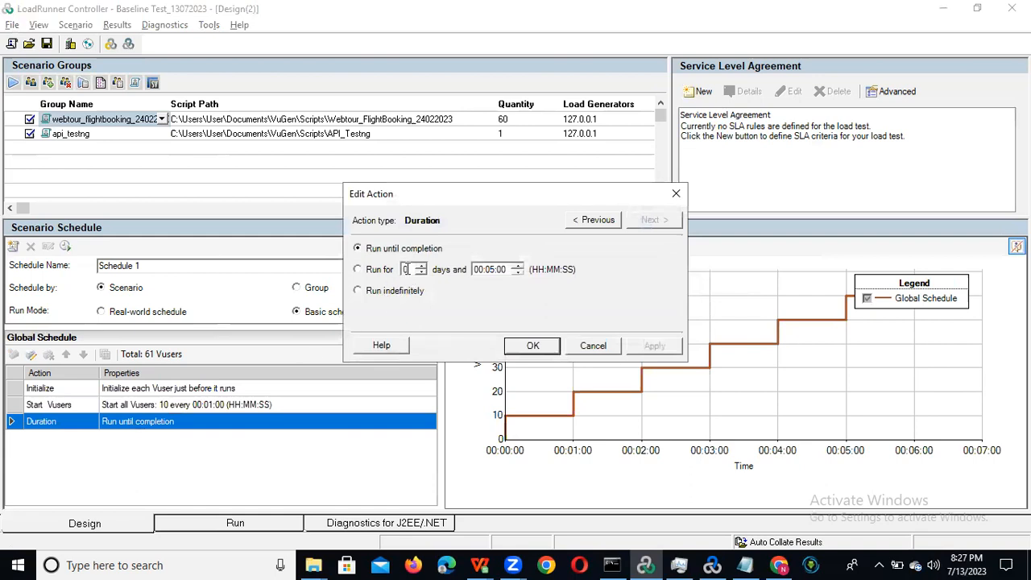
left_click(379, 270)
left_click(533, 346)
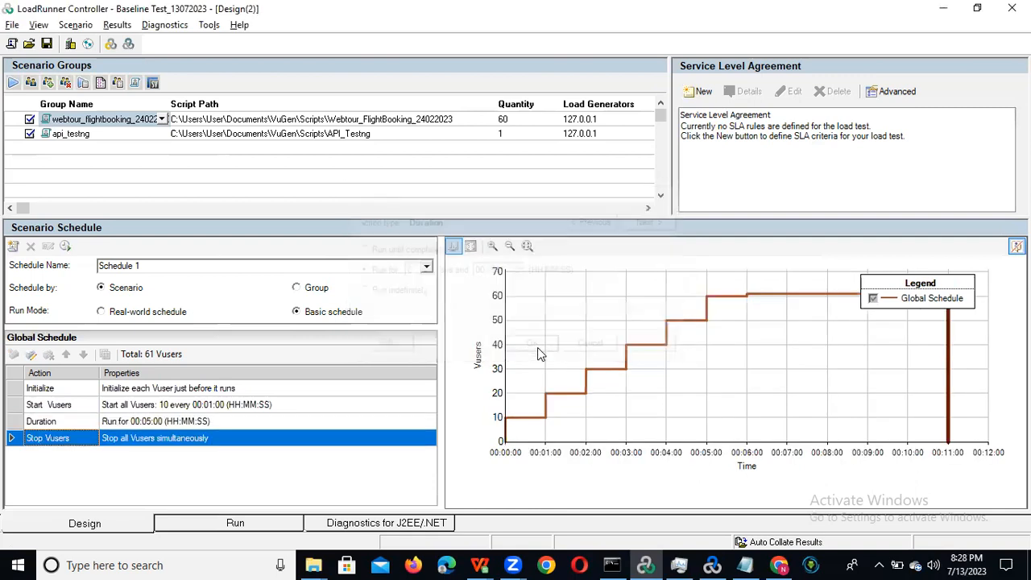
Step: Set the Stop Vusers action to stop 10 Vusers every 00:01:00
double_click(158, 439)
left_click(374, 291)
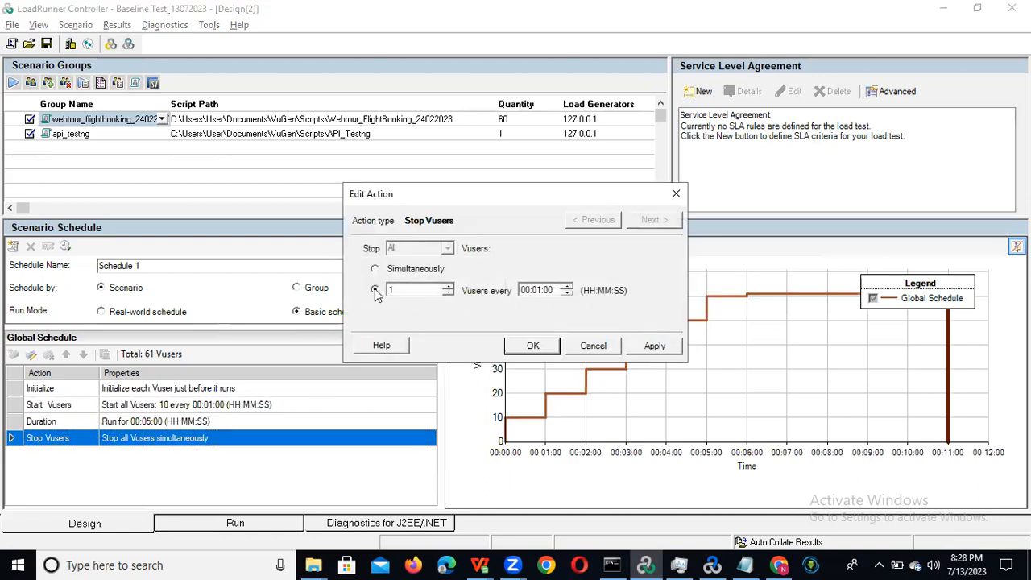
type("0")
left_click(533, 346)
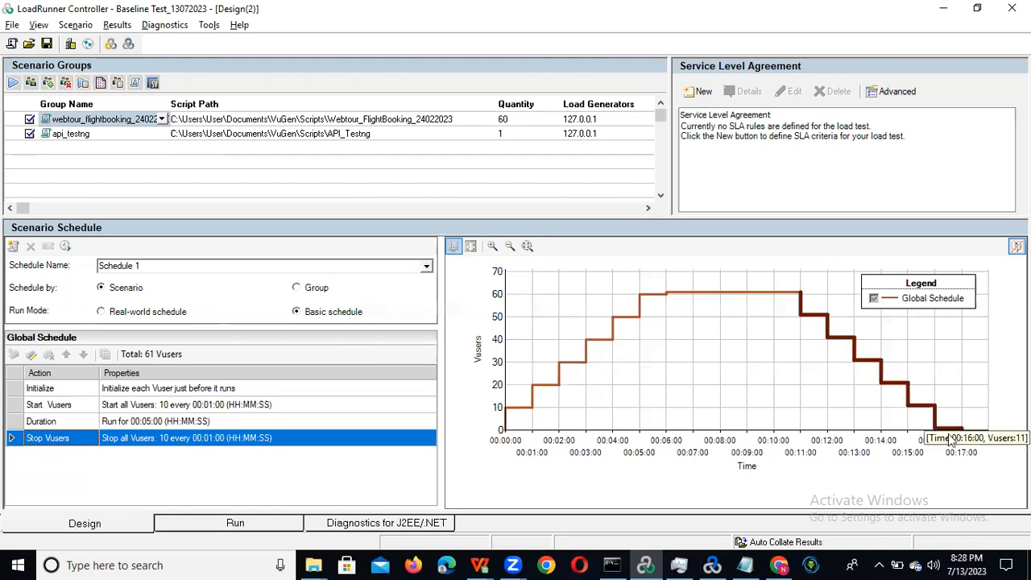
Step: Review the settings of the Start Vusers, Duration and Stop Vusers actions without changing them
double_click(155, 407)
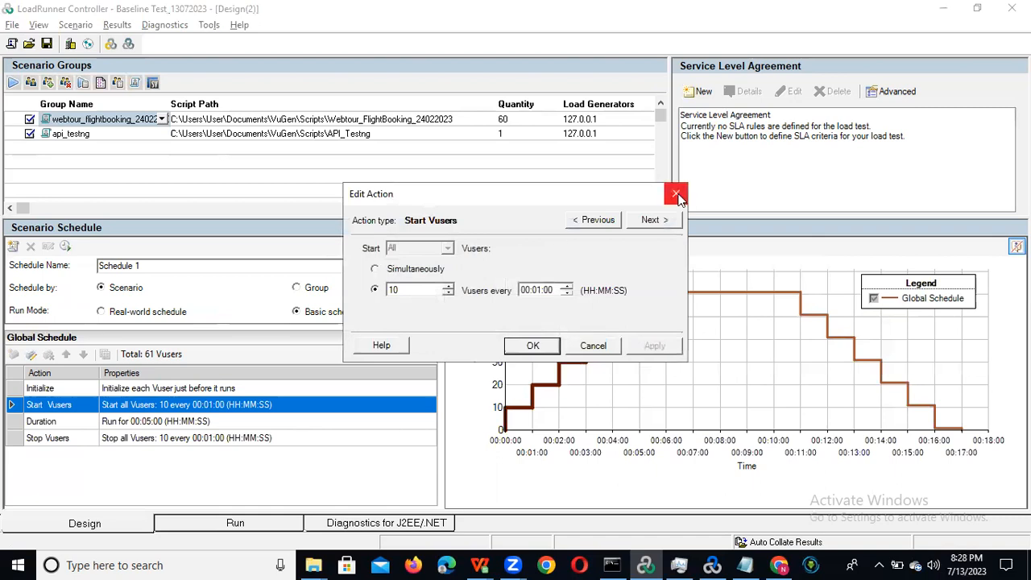
left_click(649, 224)
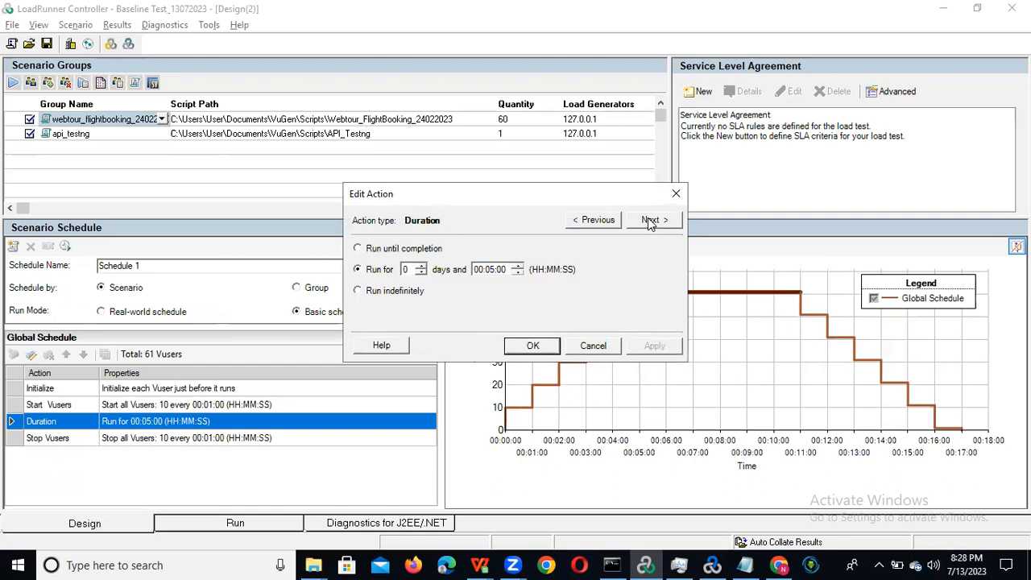
left_click(650, 221)
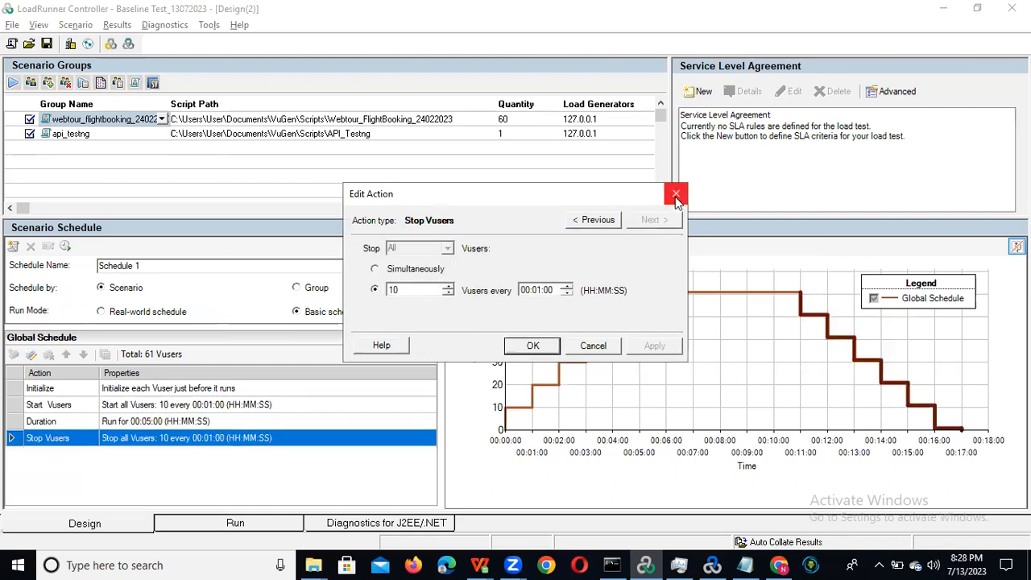
left_click(677, 196)
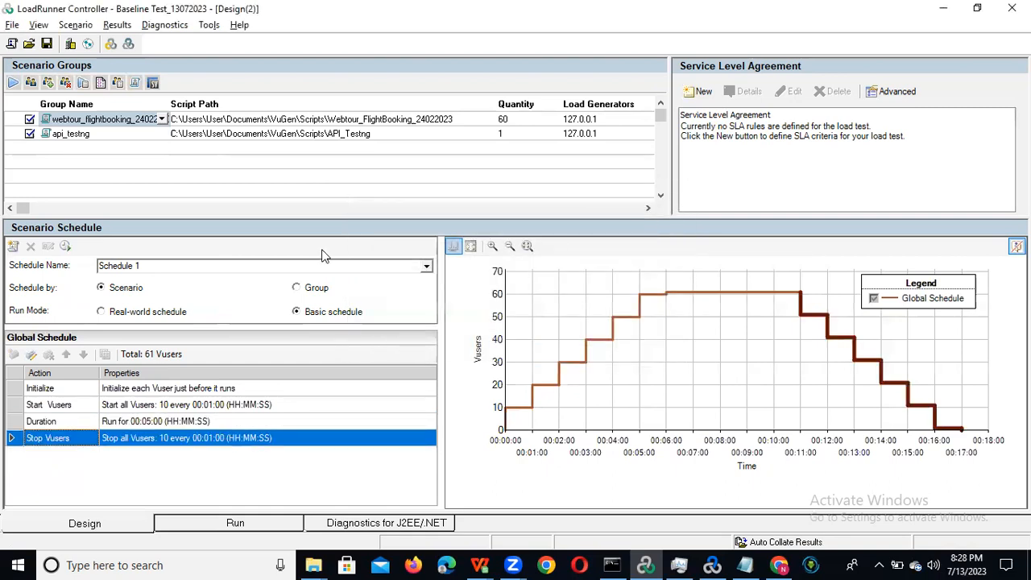
Step: Set the Vuser quantity to 45 for the webtour_flightbooking group and 5 for the api_testng group
left_click(513, 117)
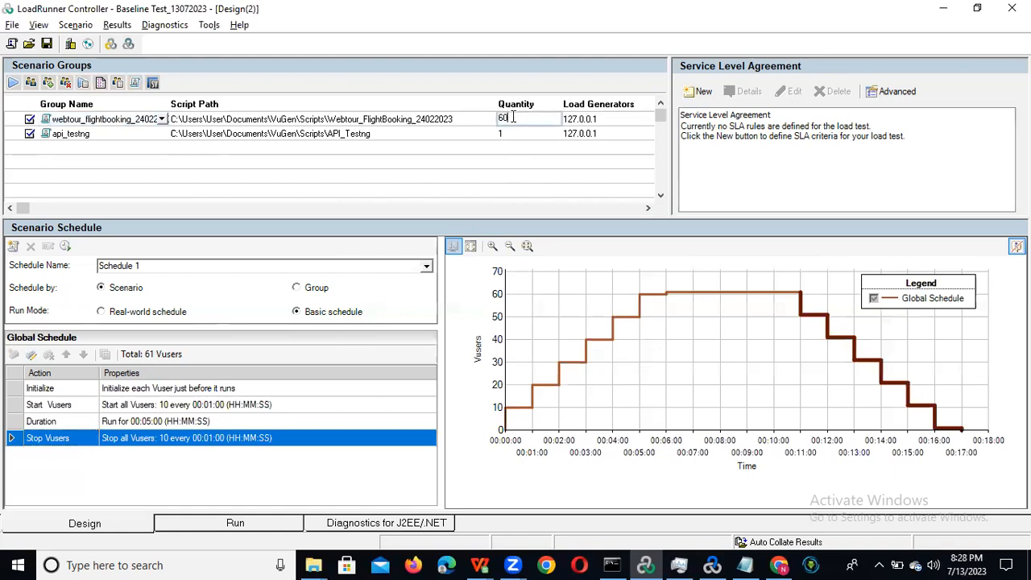
type("5")
left_click(519, 132)
key("BackSpace")
type("5")
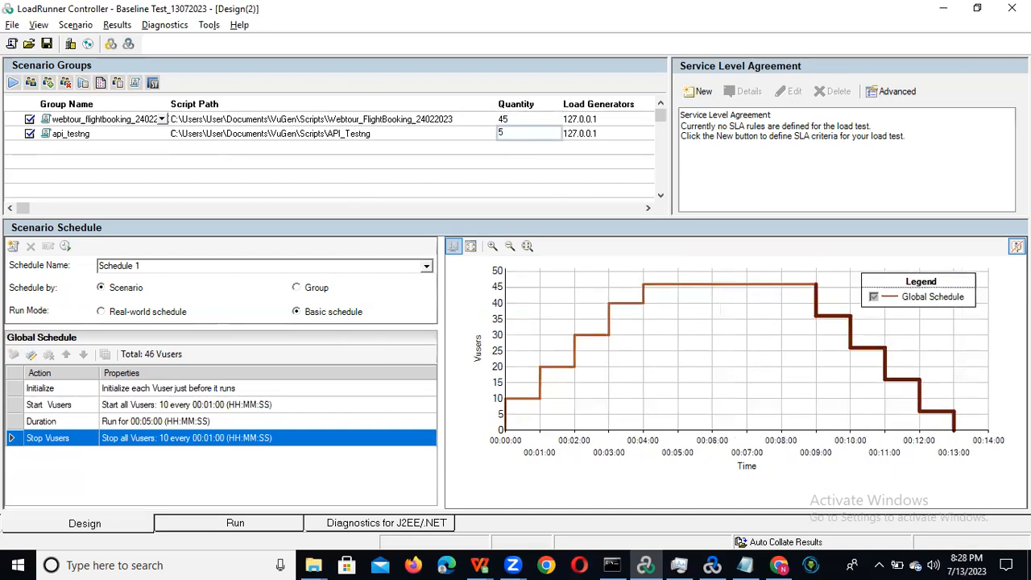
left_click(403, 172)
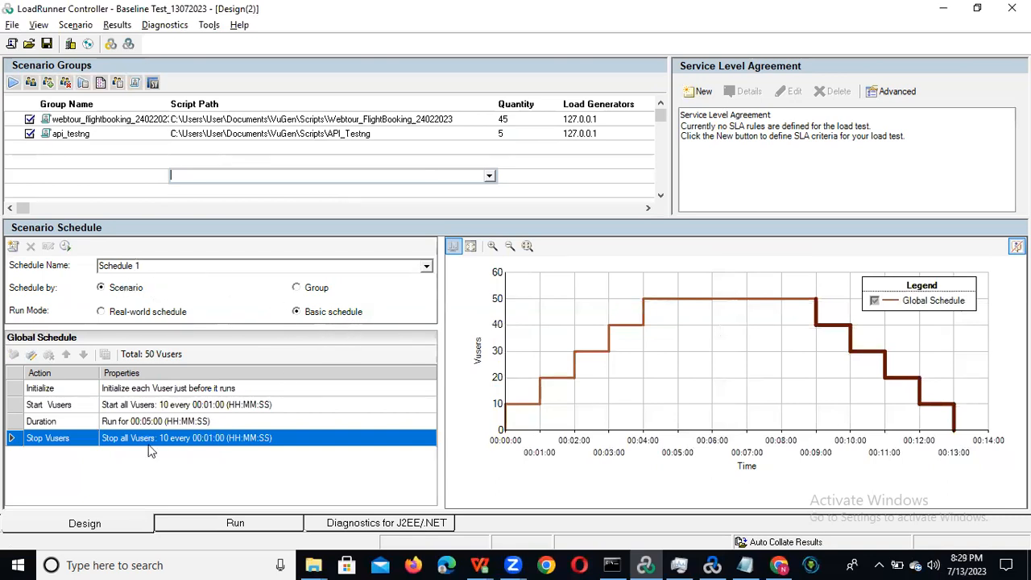
Step: Examine the Initialize, Start Vusers and Duration actions of the global schedule against the schedule graph
left_click(145, 119)
left_click(175, 391)
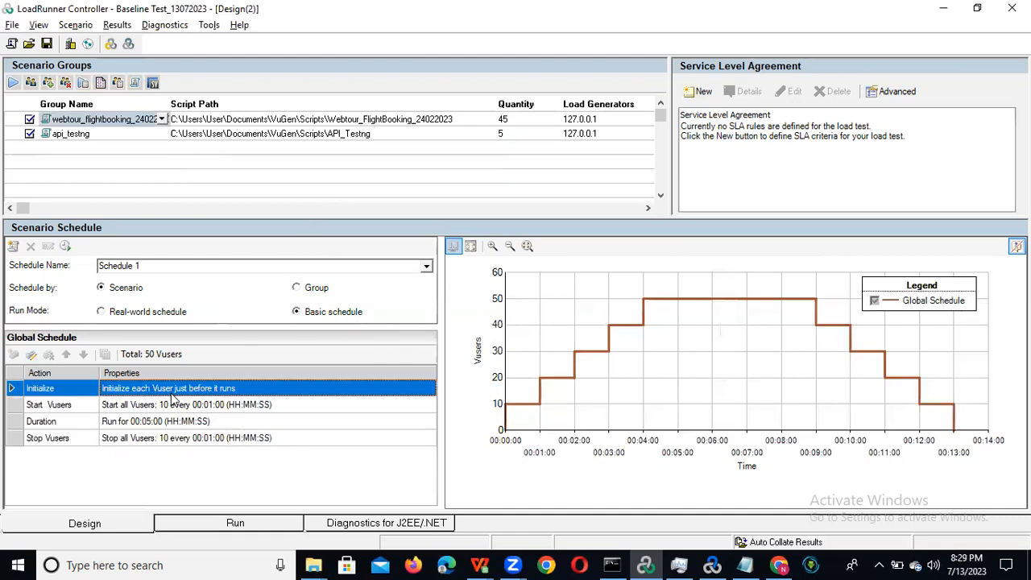
left_click(175, 409)
left_click(178, 421)
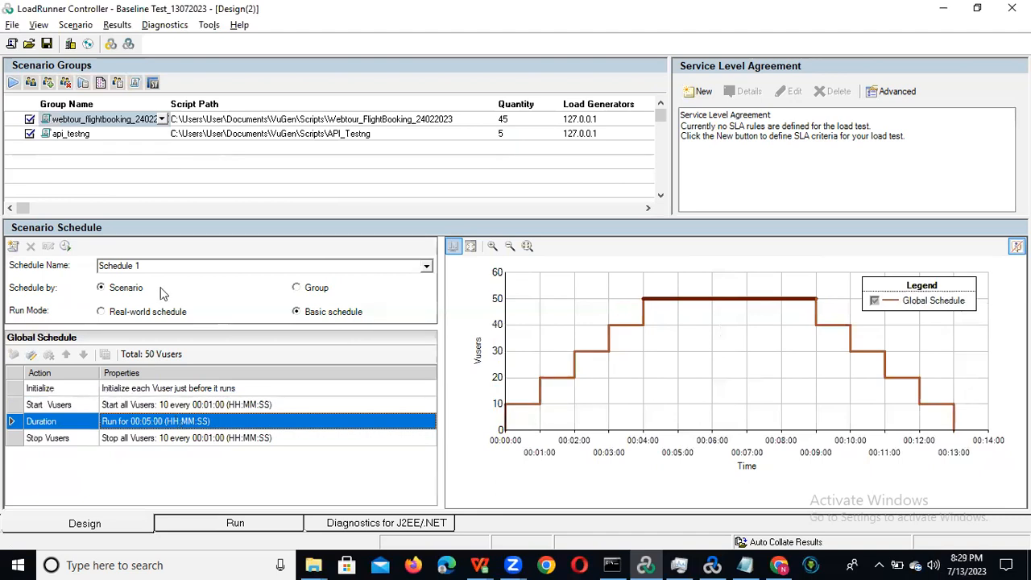
left_click(214, 133)
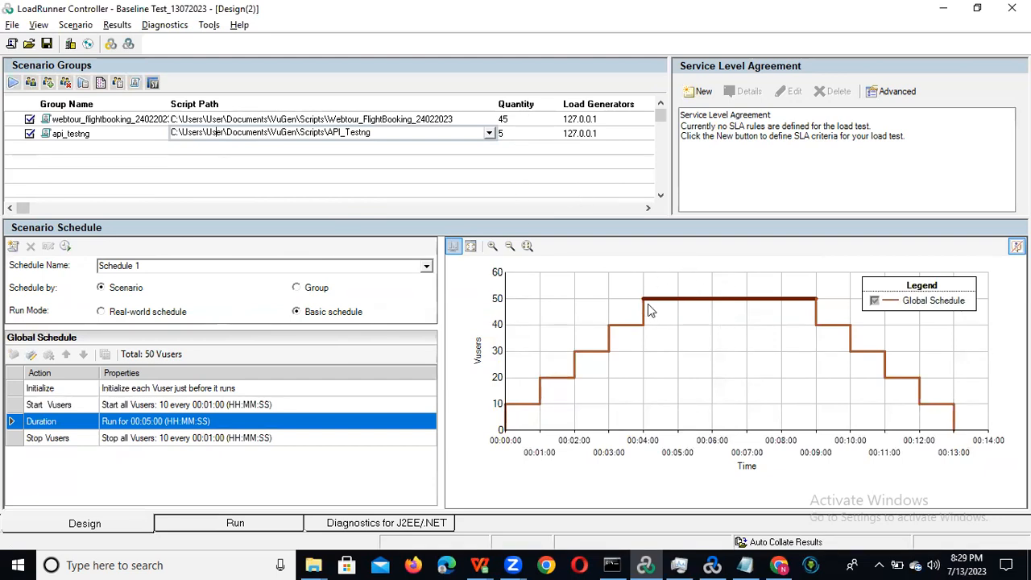
mouse_move(646, 300)
Step: Schedule the scenario by Group and view the schedules of the webtour_flightbooking and api_testng groups
left_click(298, 290)
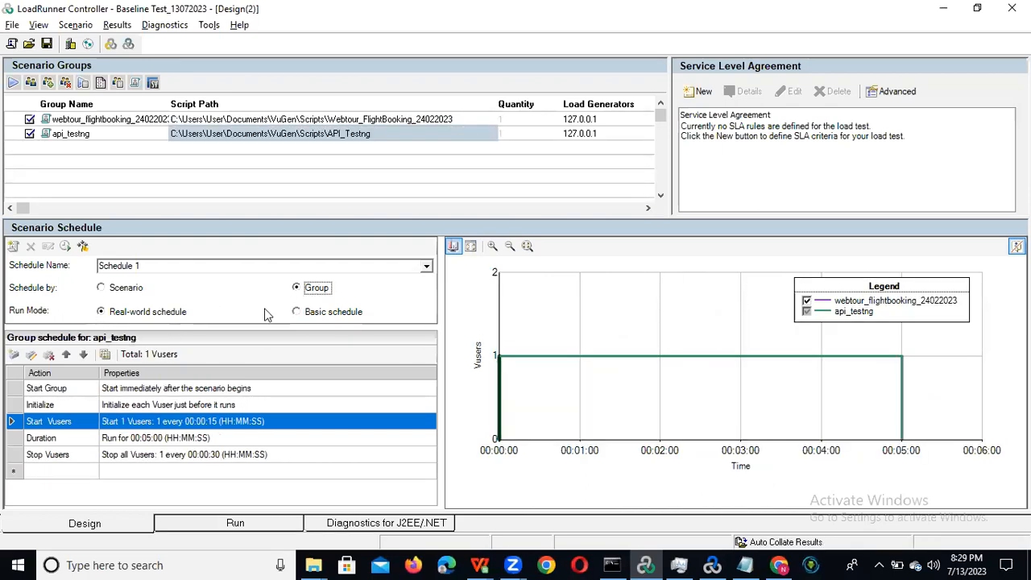
left_click(137, 119)
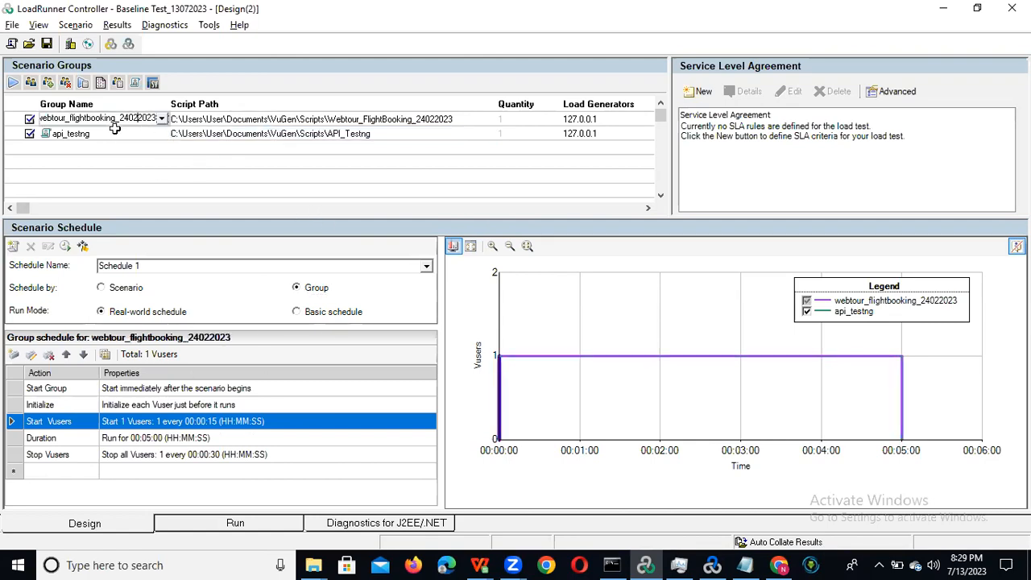
left_click(128, 134)
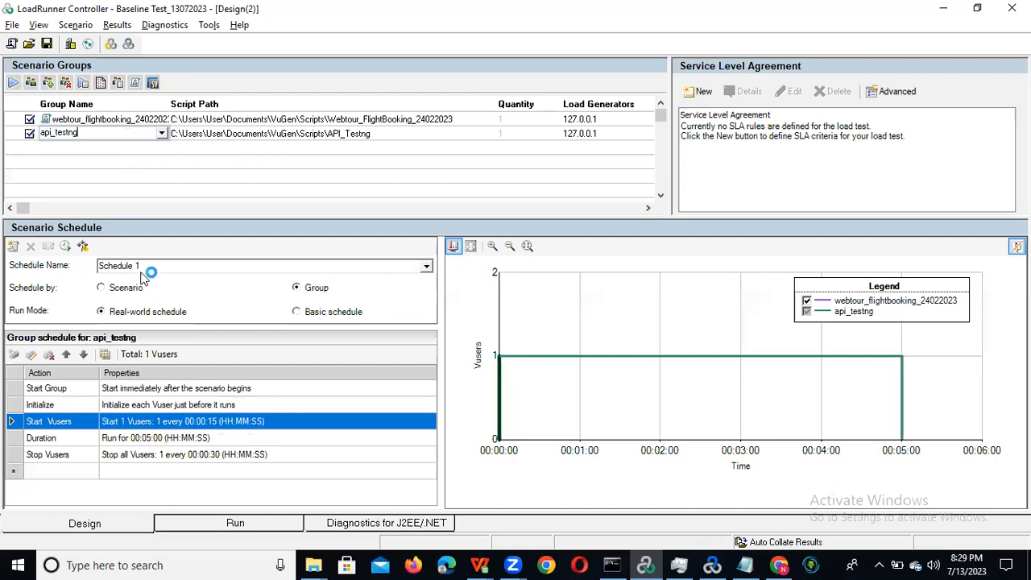
Step: Set the webtour_flightbooking group's Start Vusers action to start 10 Vusers, 2 every 00:00:05
left_click(131, 118)
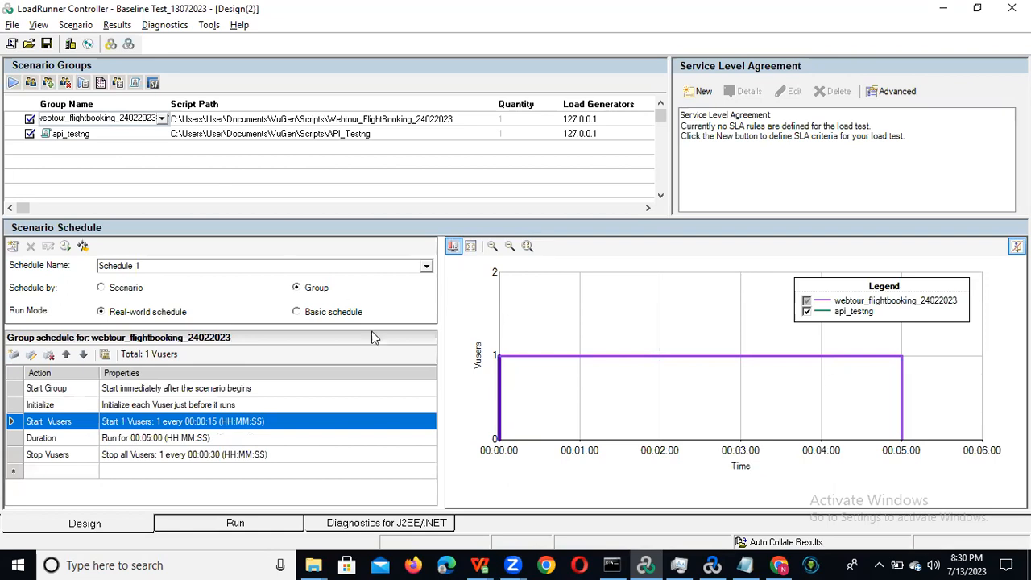
left_click(234, 425)
double_click(234, 431)
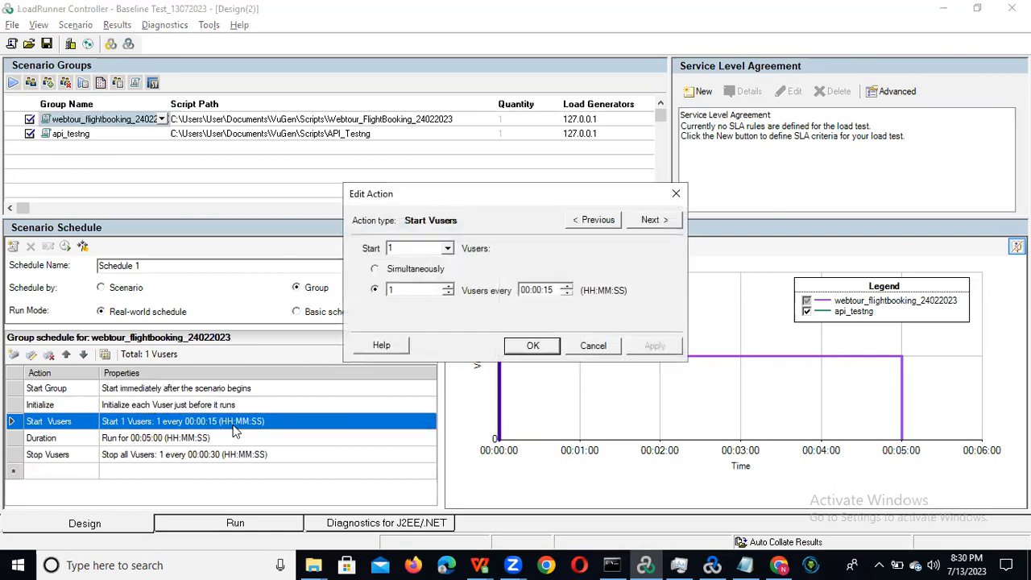
double_click(406, 251)
left_click(407, 251)
type("0")
left_click_drag(410, 288, 367, 290)
type("2")
left_click(548, 293)
type("5")
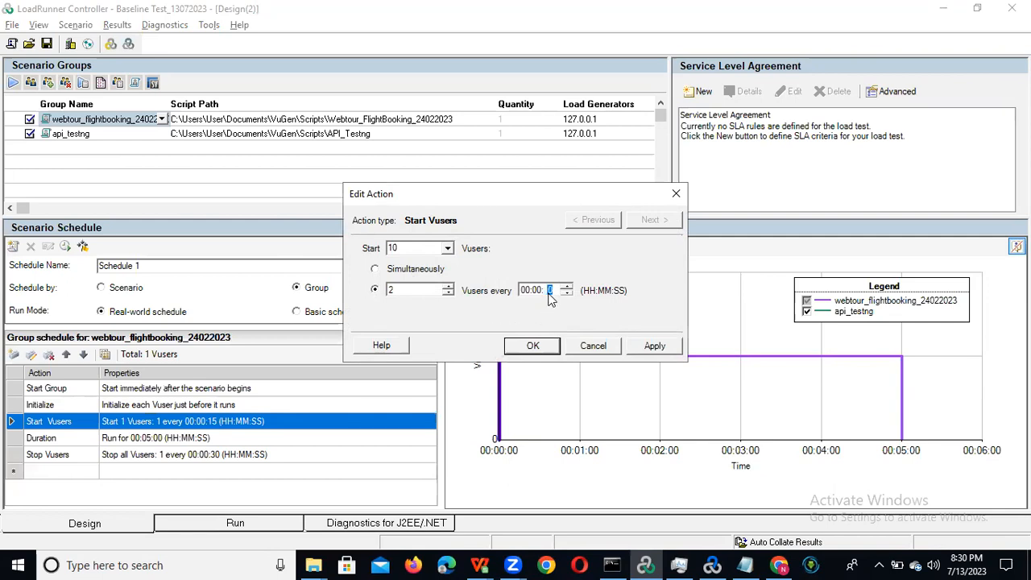
left_click(524, 349)
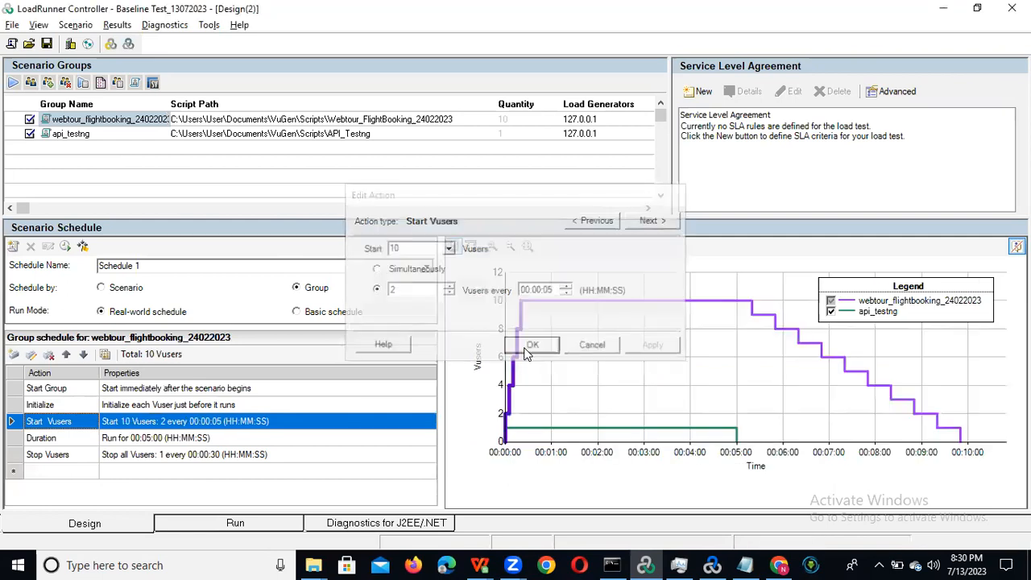
Step: Set the webtour_flightbooking group's Duration action to run for 00:02:00
left_click(159, 439)
double_click(159, 443)
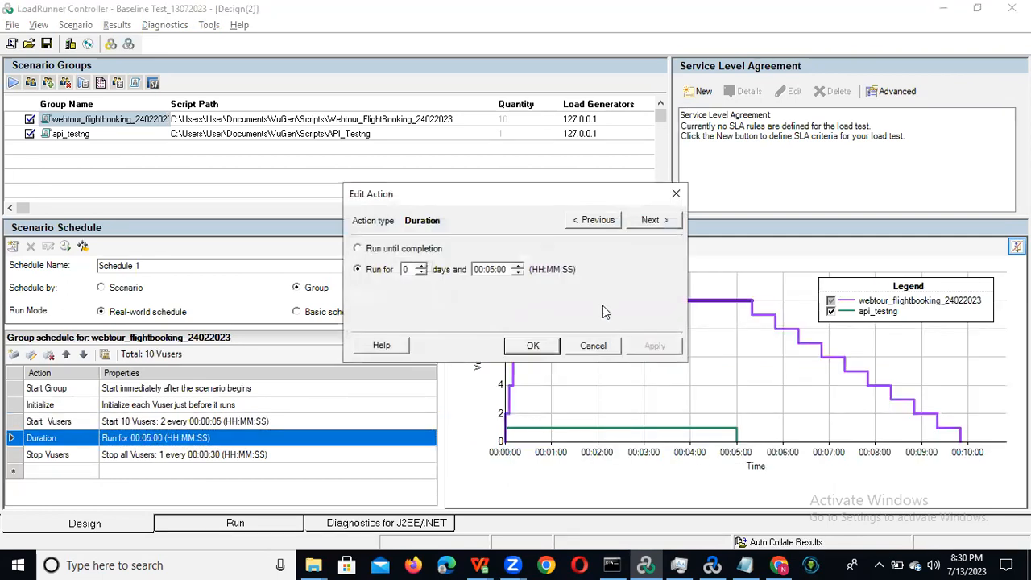
left_click(489, 274)
type("2")
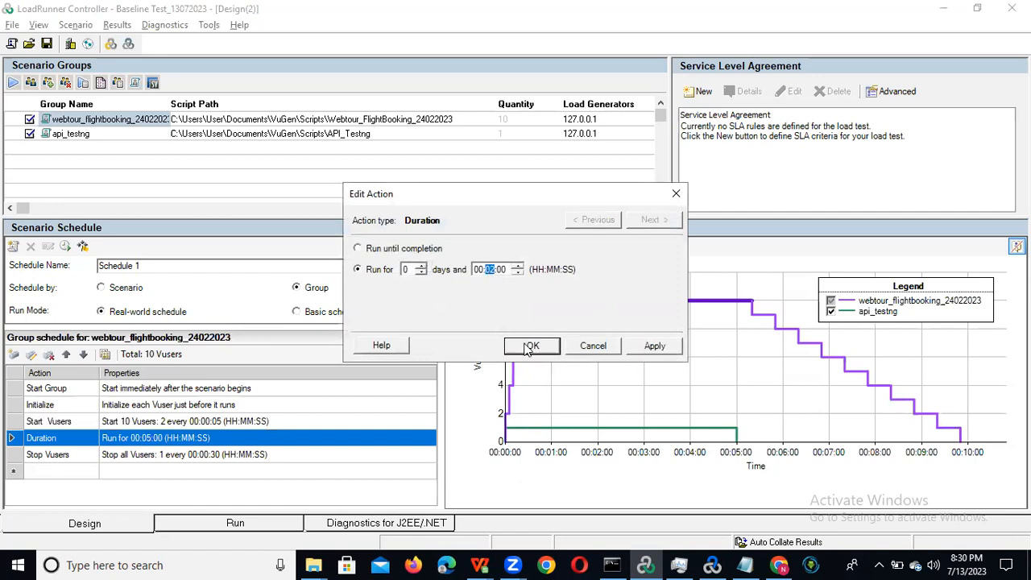
left_click(531, 347)
Step: Set the webtour_flightbooking group's Stop Vusers action to stop 2 Vusers every 00:00:05
left_click(165, 456)
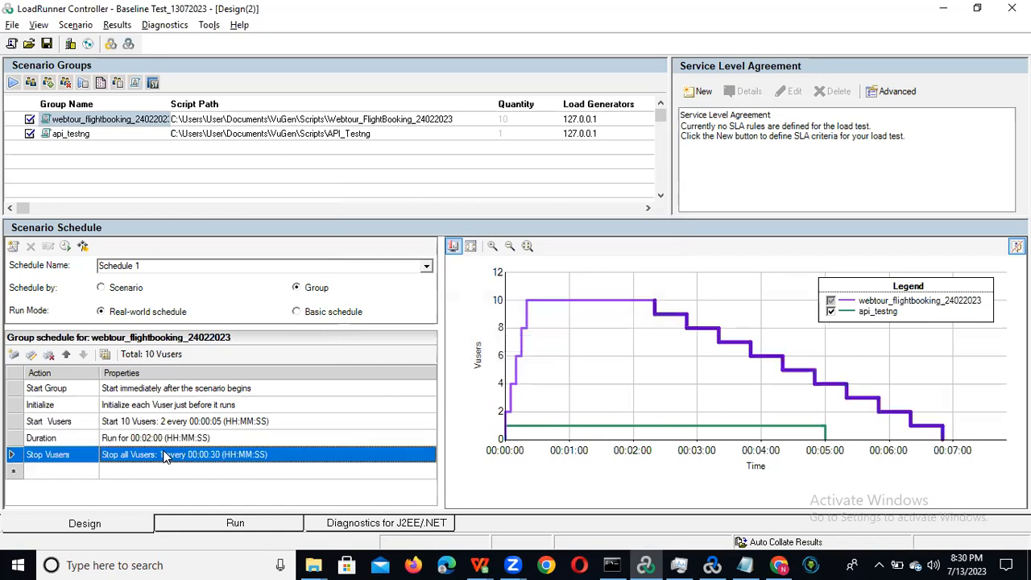
double_click(166, 456)
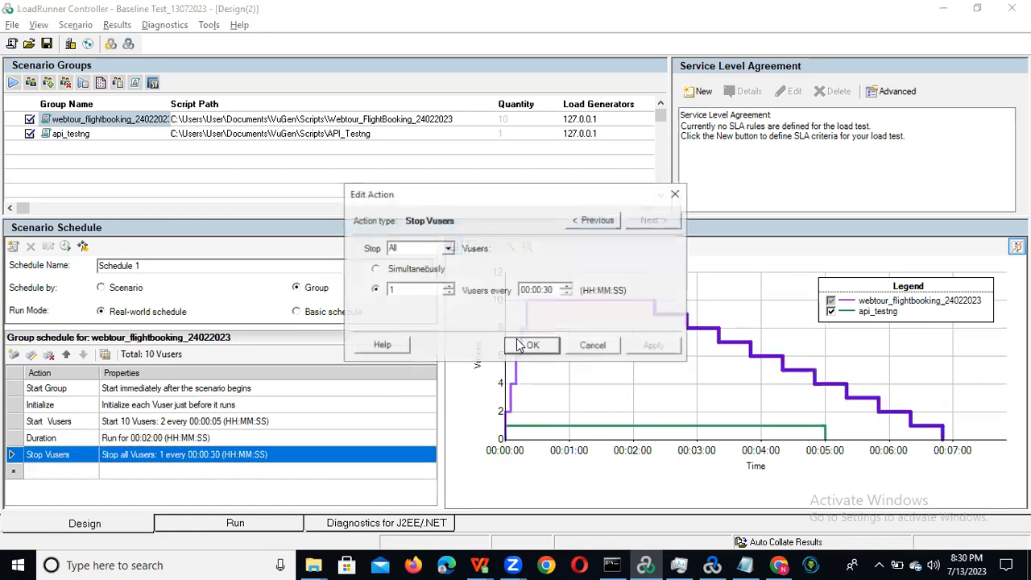
double_click(391, 290)
type("2")
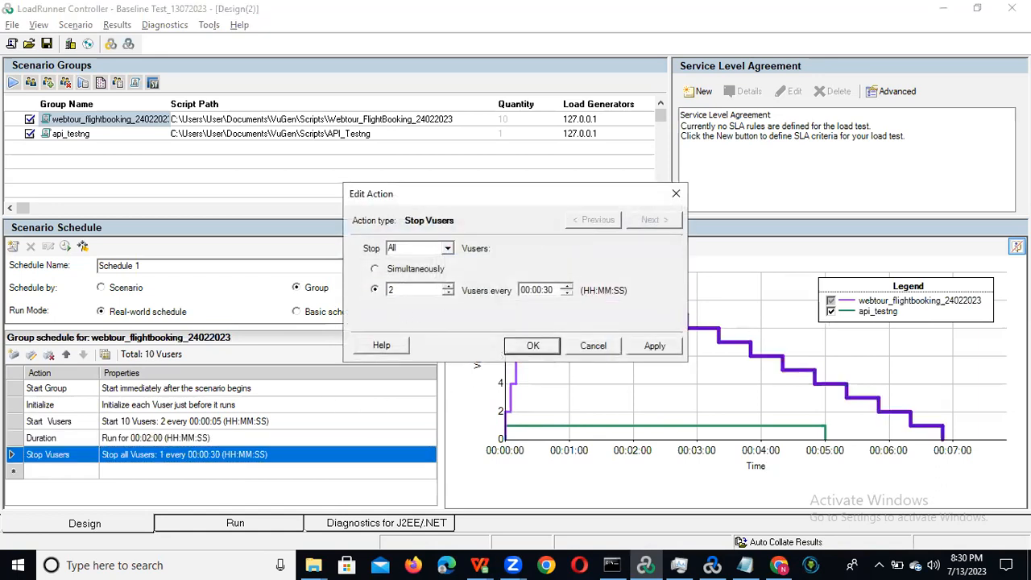
double_click(547, 292)
type("05")
left_click(533, 345)
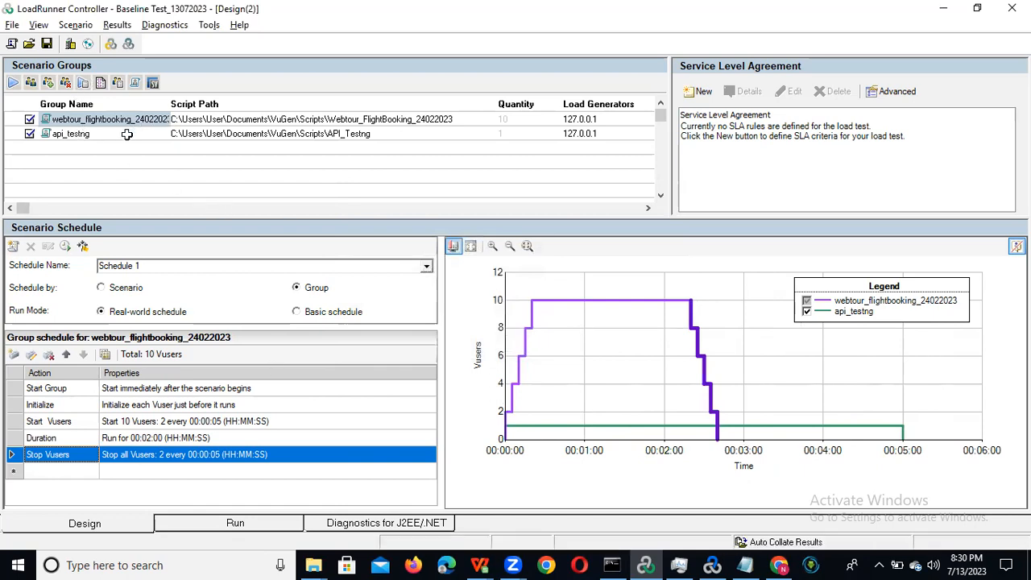
Step: Set the api_testng group's Start Vusers action to start 10 Vusers, 2 every 00:00:10
left_click(89, 133)
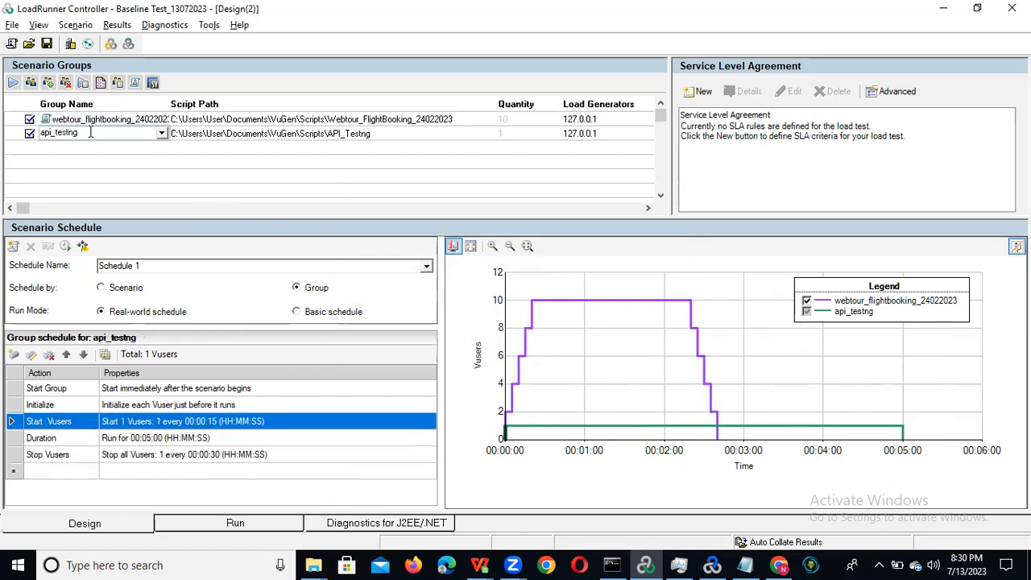
double_click(154, 425)
double_click(409, 248)
type("1")
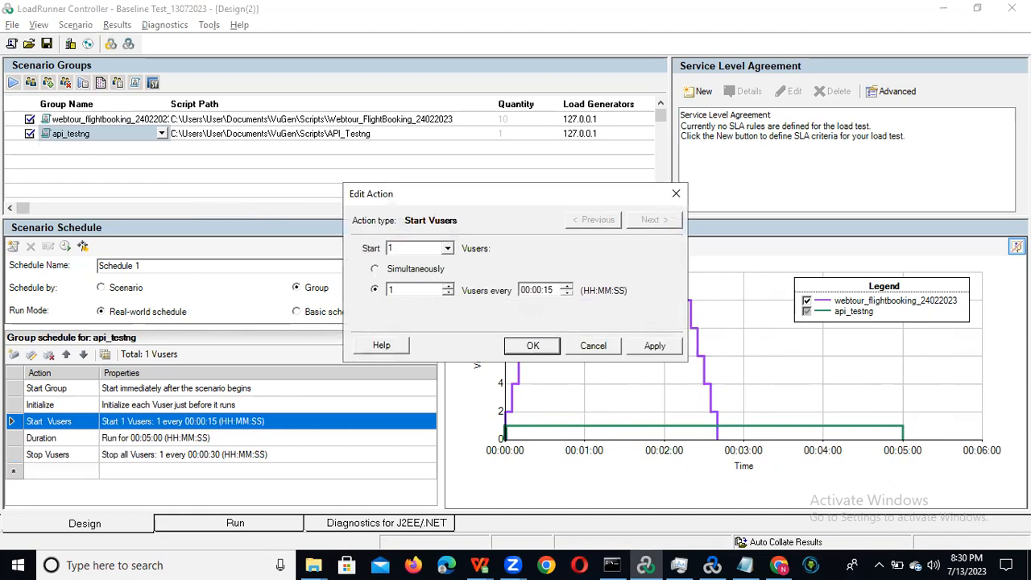
type("0")
left_click_drag(411, 290, 338, 291)
type("2")
left_click(548, 291)
type("10")
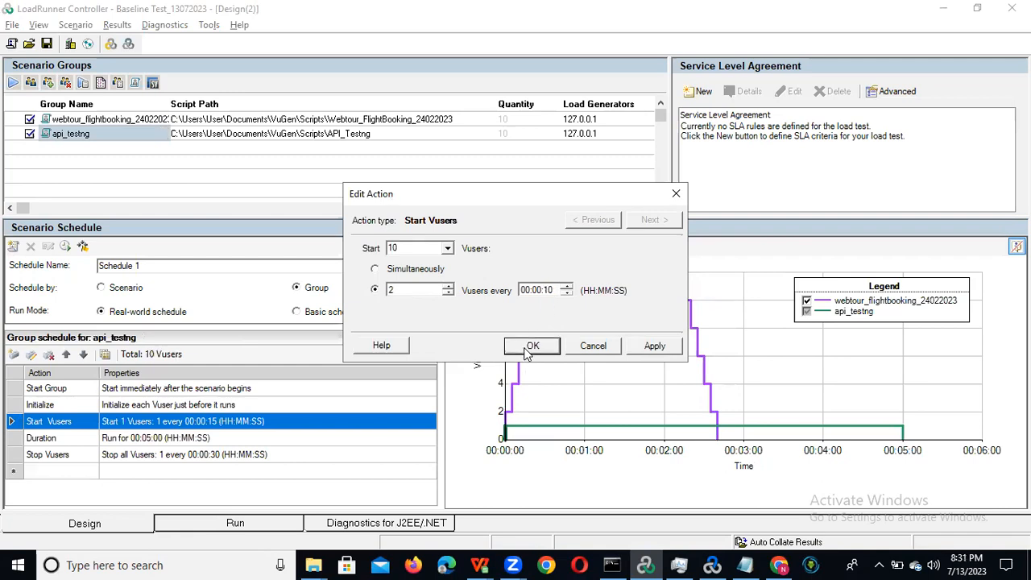
left_click(528, 353)
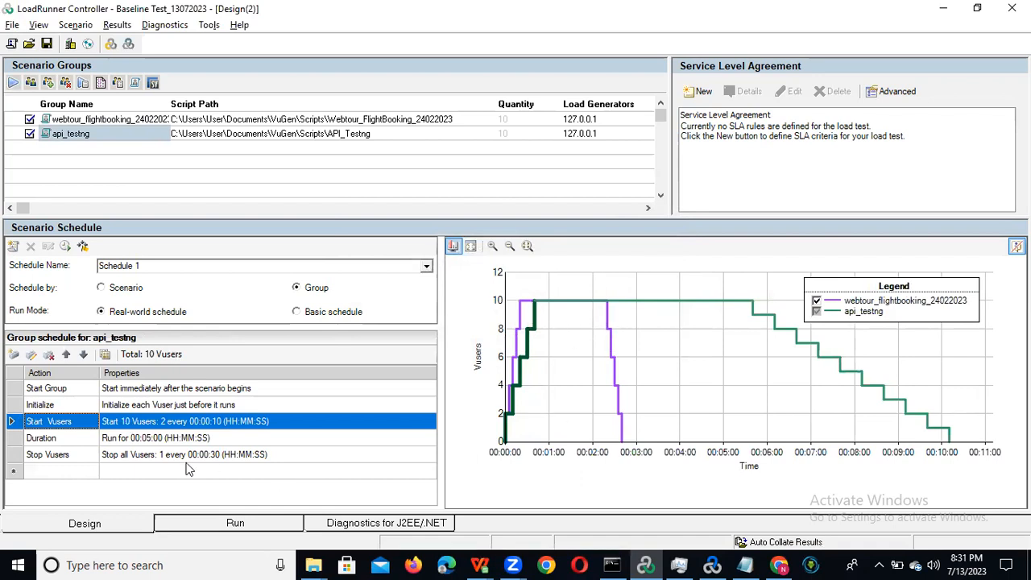
Step: Set the api_testng group's Duration action to run for 00:02:00
double_click(157, 439)
left_click(489, 272)
type("10")
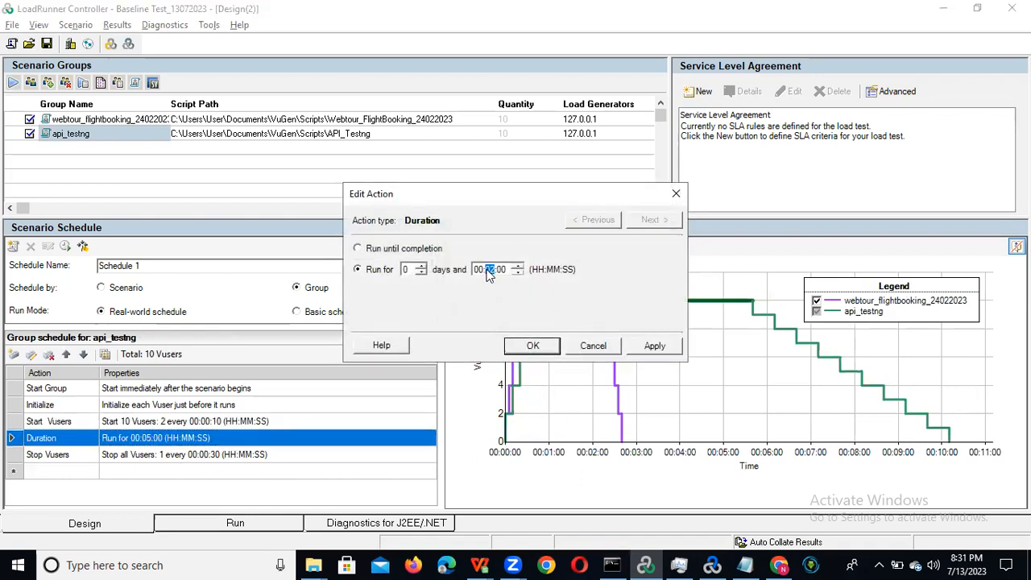
left_click(533, 345)
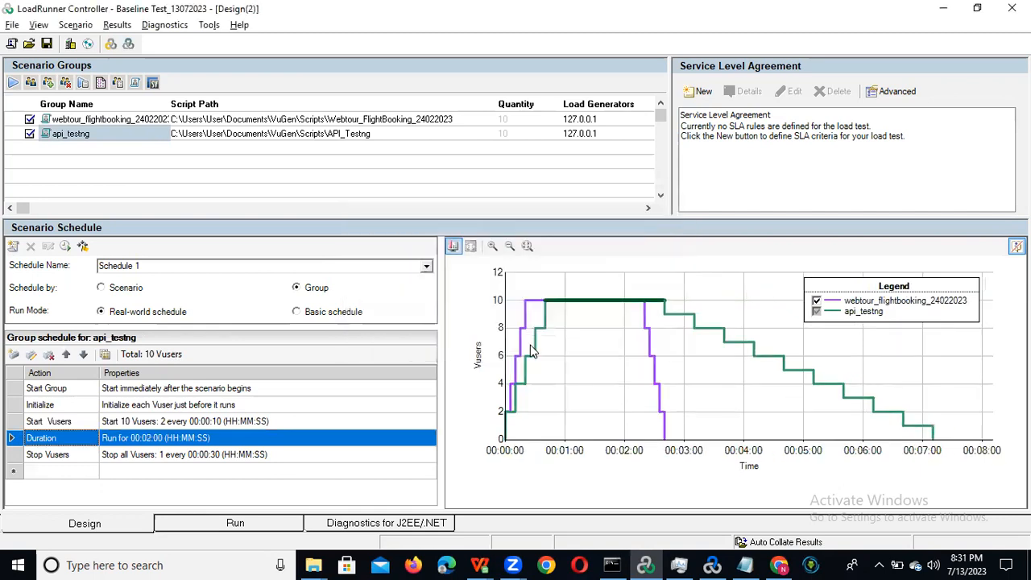
Step: Set the api_testng group's Stop Vusers action to stop 2 Vusers every 00:00:10
double_click(201, 456)
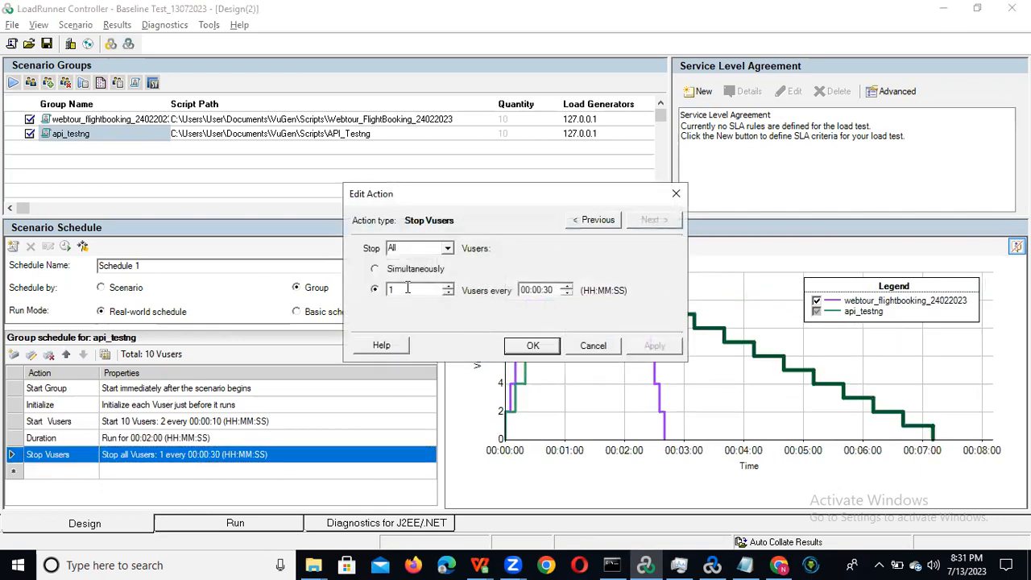
type("2")
left_click(547, 291)
type("10")
left_click(533, 345)
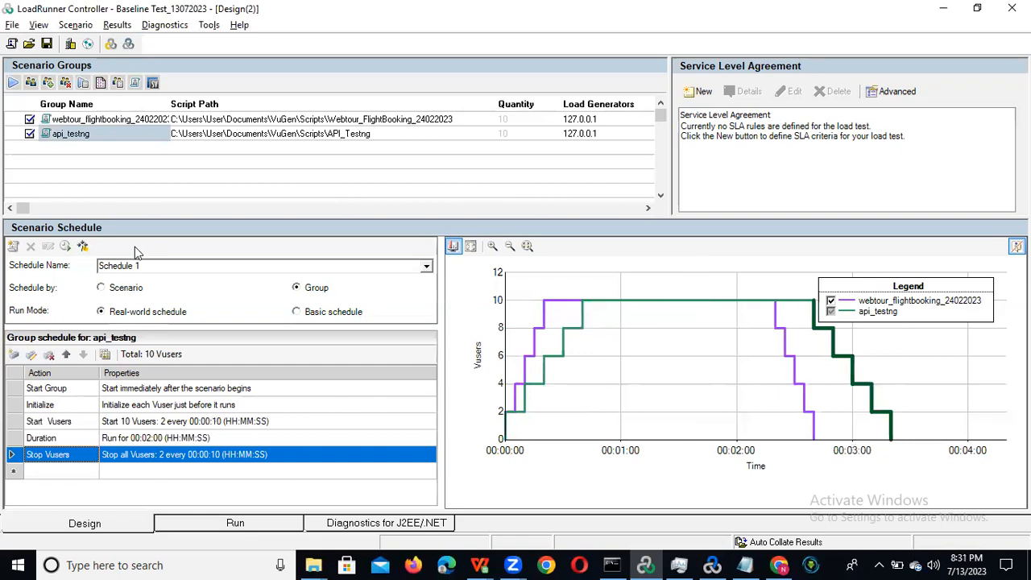
Step: Schedule by Scenario and change the run mode to Real-world schedule, accepting the loss of the current schedule settings
left_click(127, 289)
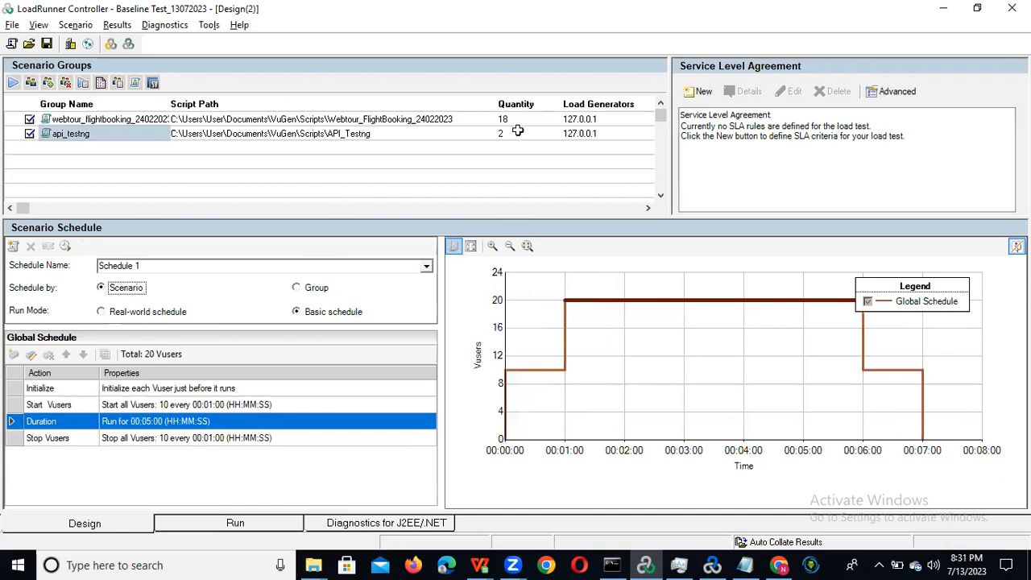
mouse_move(566, 304)
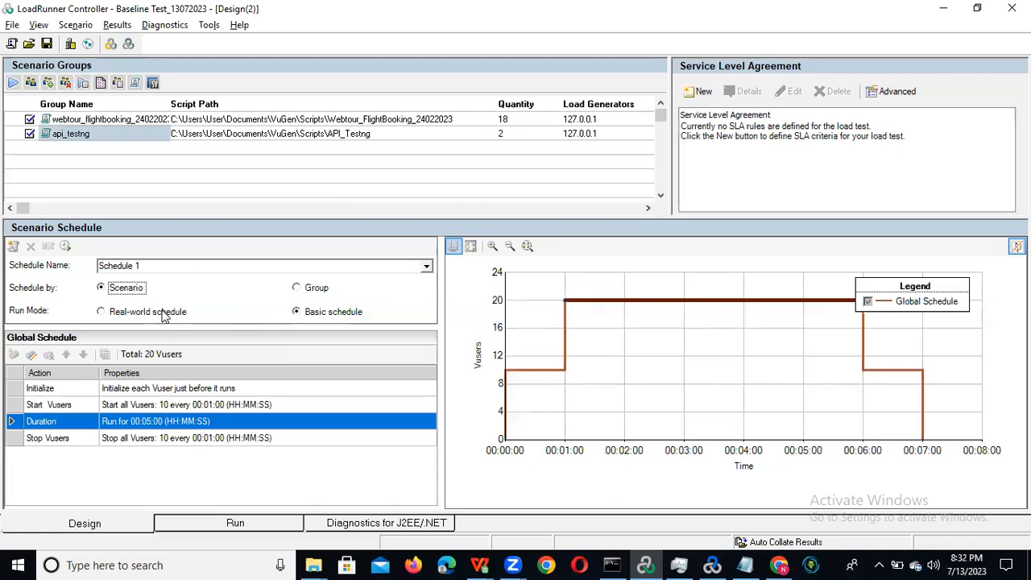
left_click(142, 315)
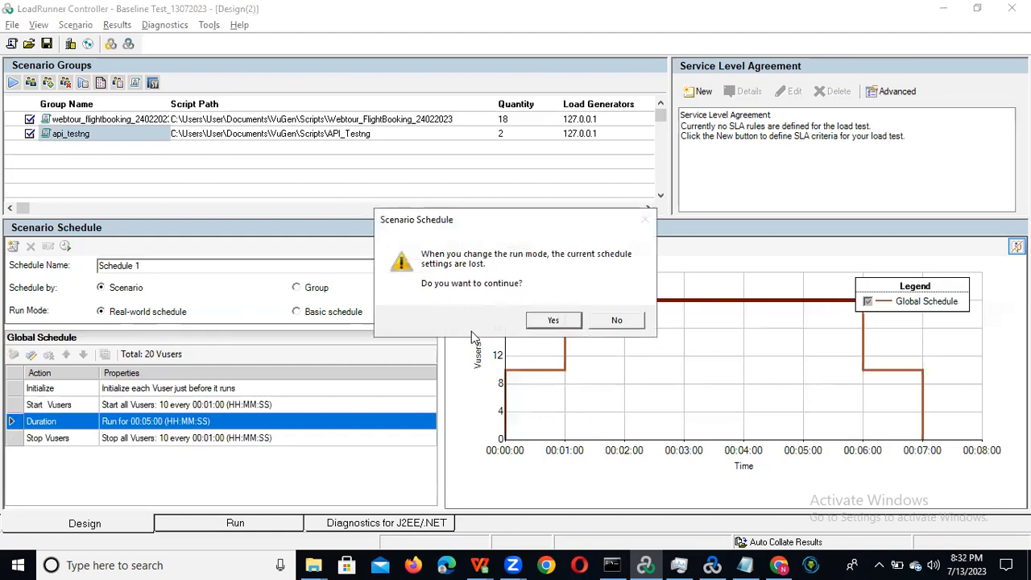
left_click(551, 321)
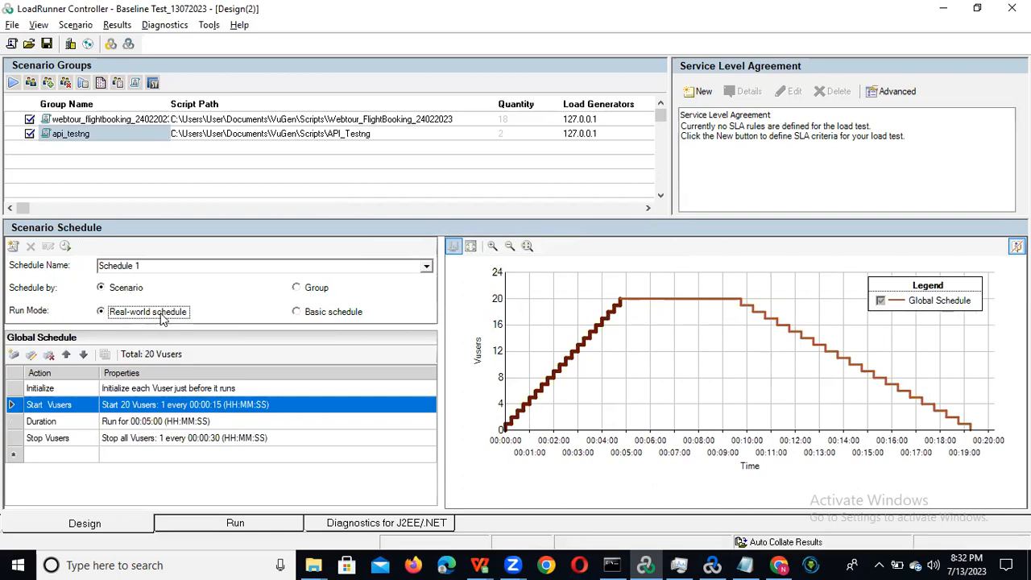
Step: Switch the run mode to Basic schedule and back to Real-world schedule, accepting the loss of the current schedule settings
left_click(317, 316)
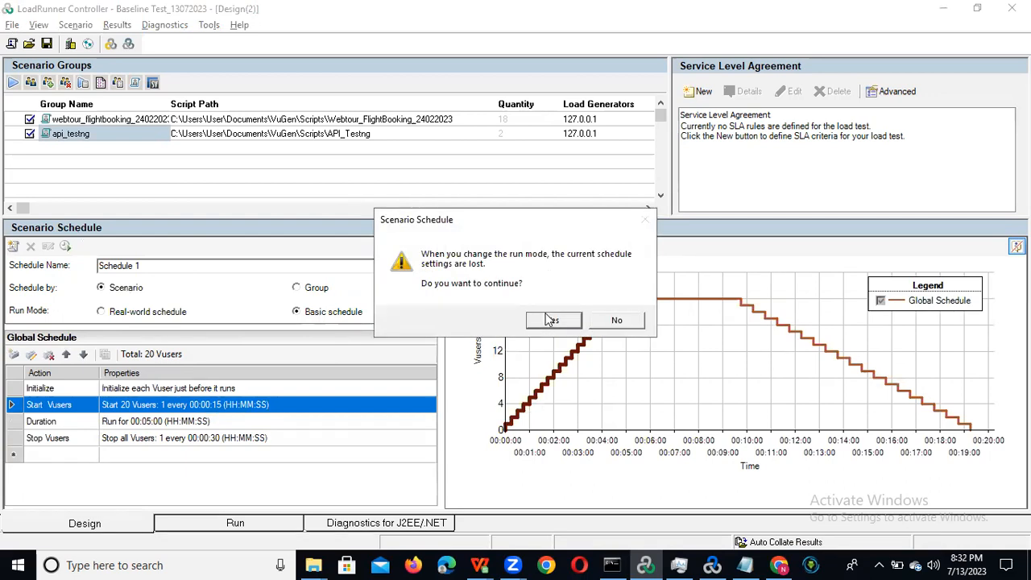
left_click(550, 320)
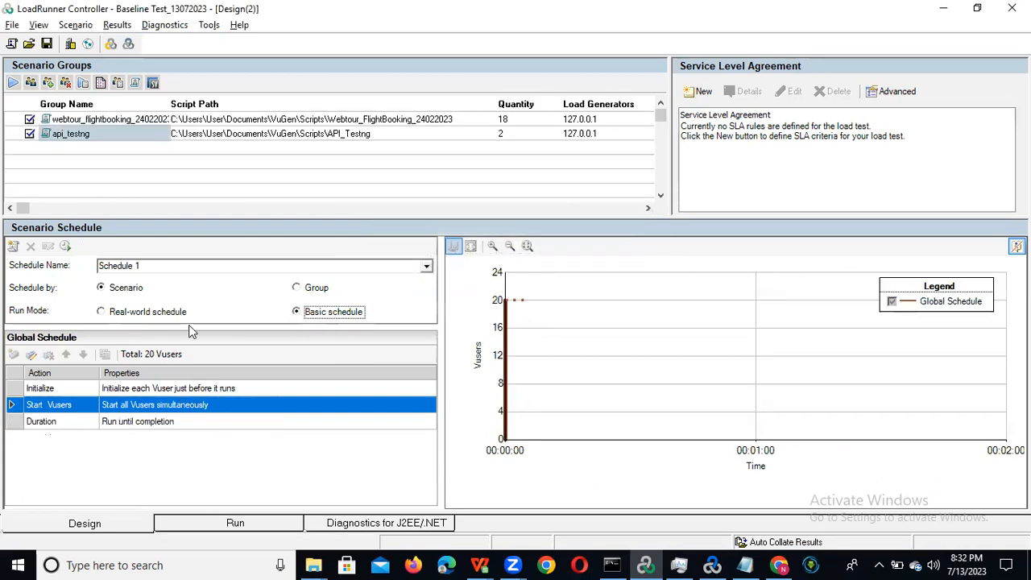
left_click(147, 315)
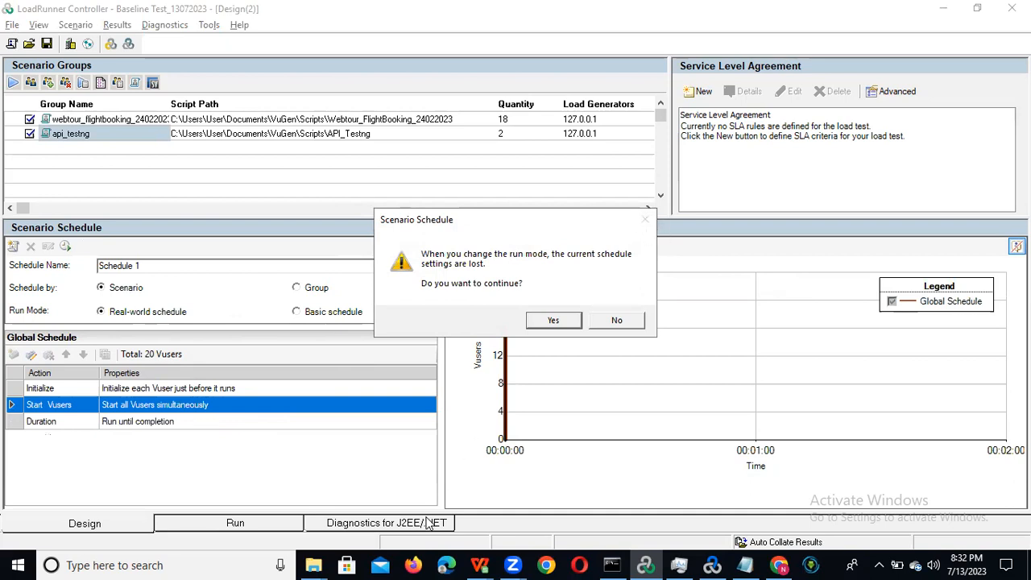
left_click(617, 320)
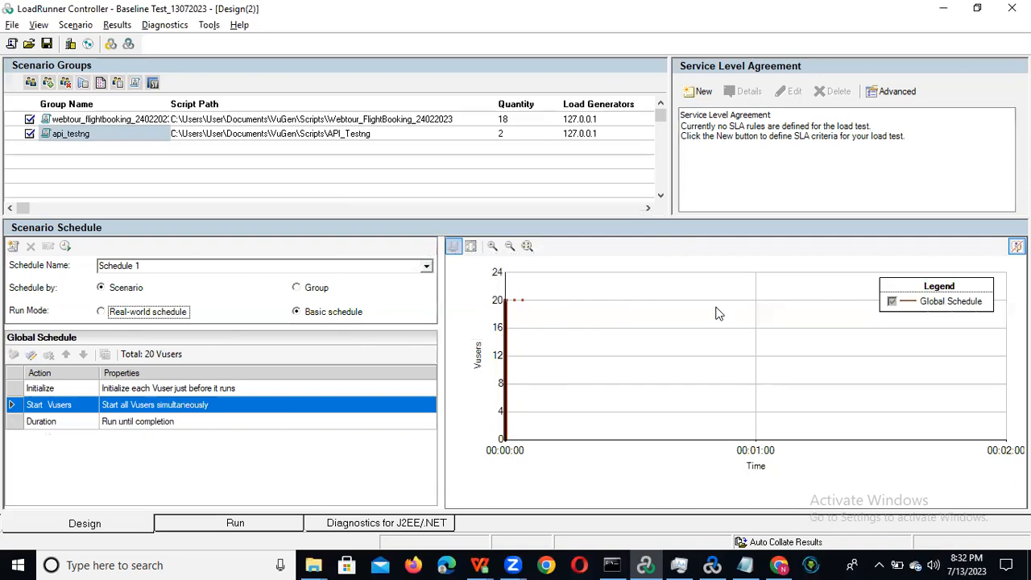
left_click(121, 314)
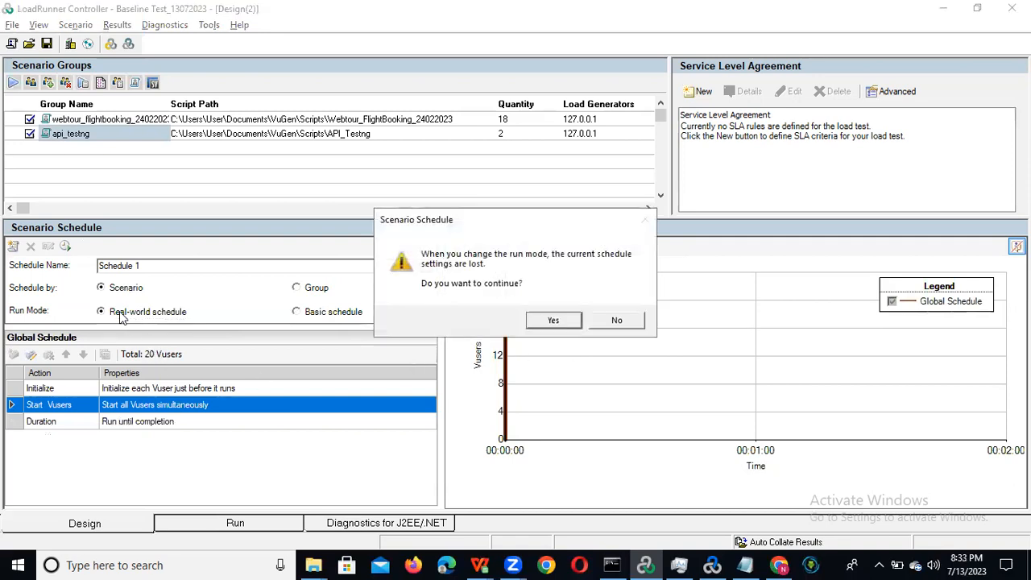
left_click(554, 321)
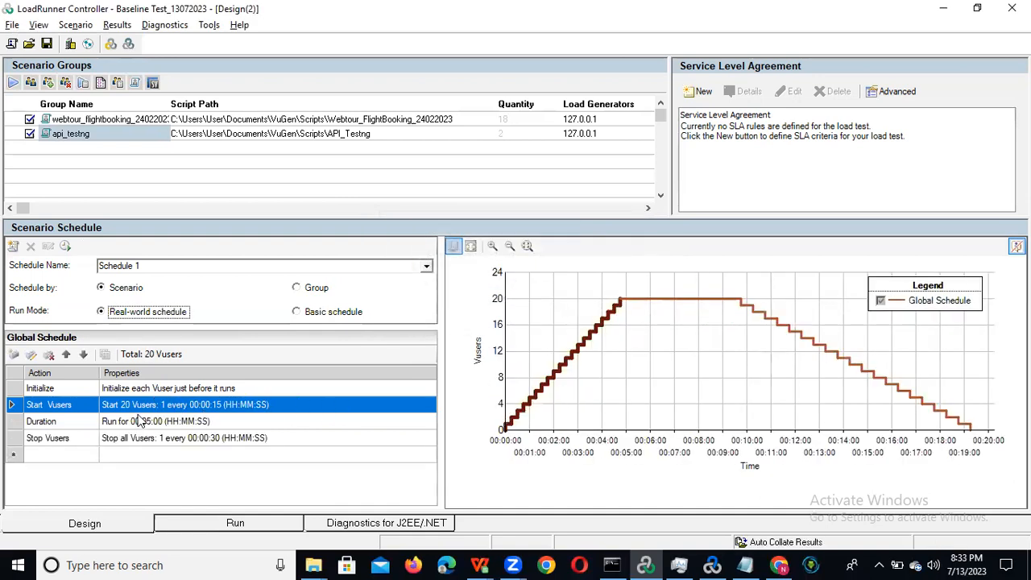
Step: Schedule by Group and review the api_testng group's Initialize and Start Vusers actions
left_click(297, 289)
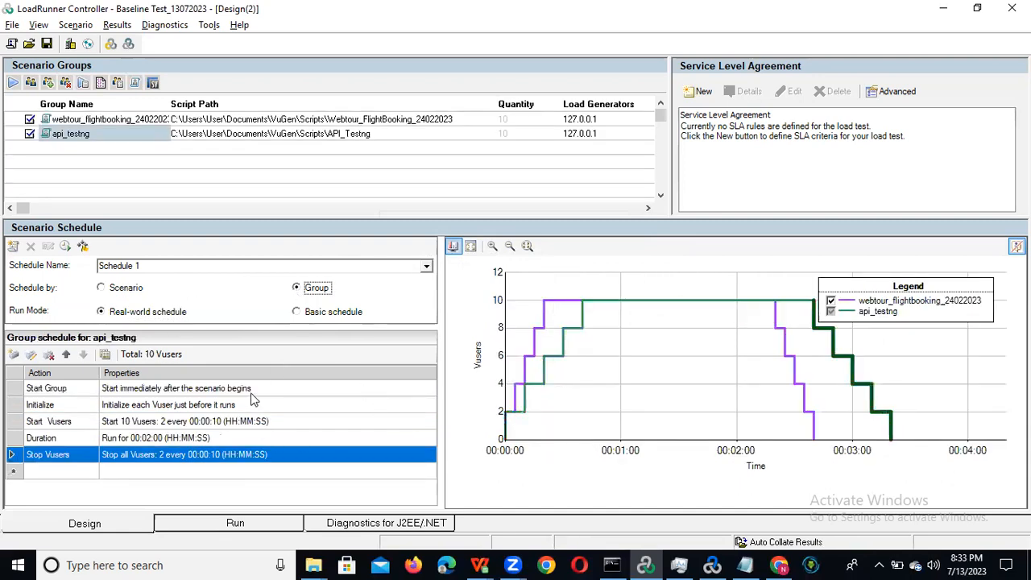
left_click(158, 407)
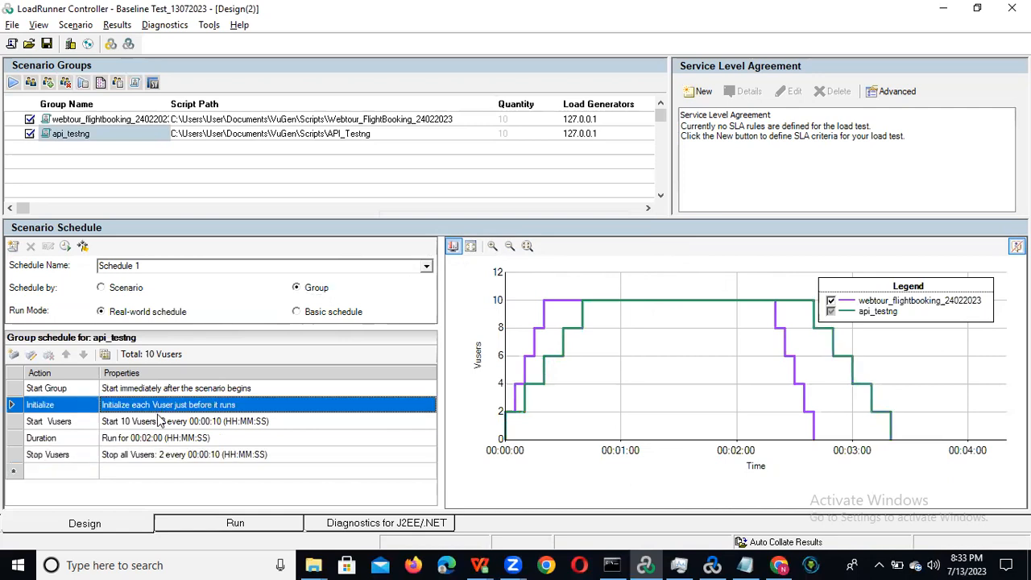
left_click(161, 425)
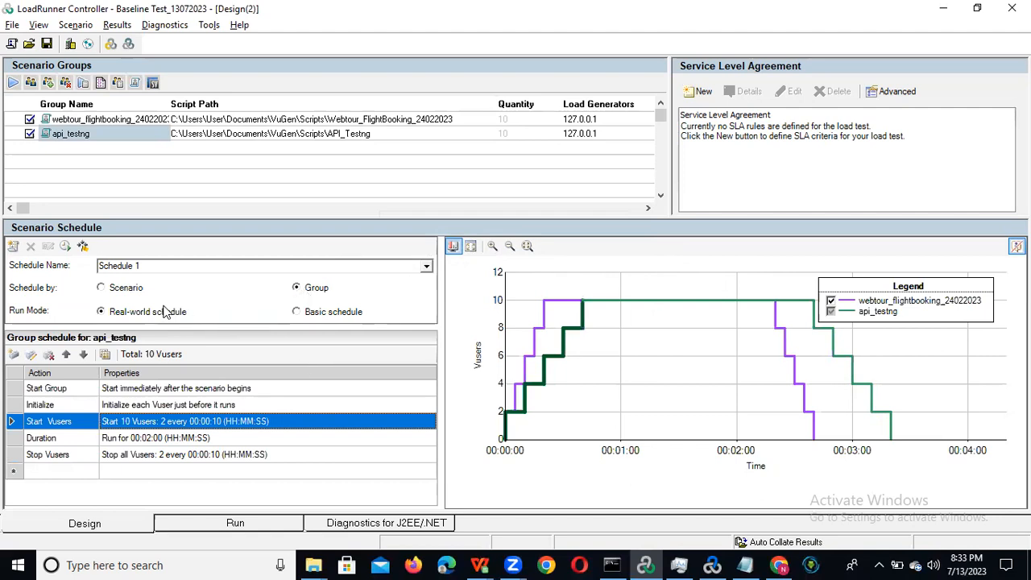
Step: Schedule by Scenario again and view the global Start Vusers action's settings without changing them
left_click(126, 288)
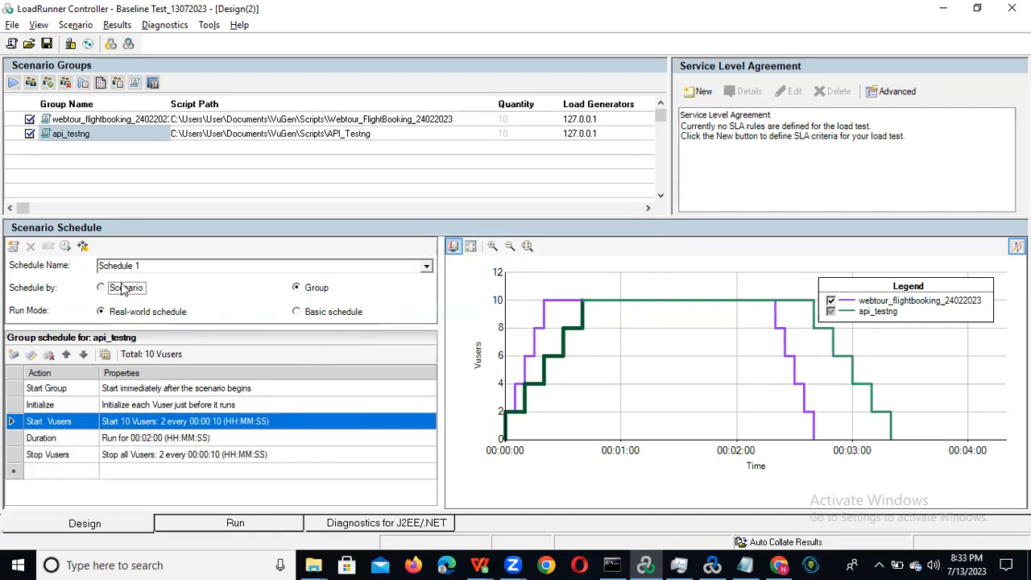
left_click(177, 410)
double_click(177, 409)
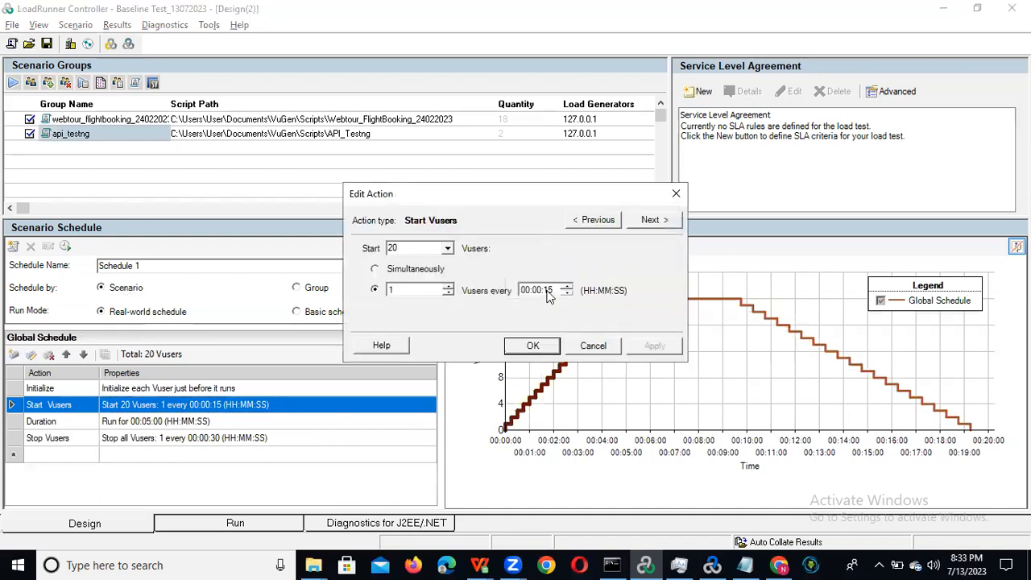
left_click(676, 197)
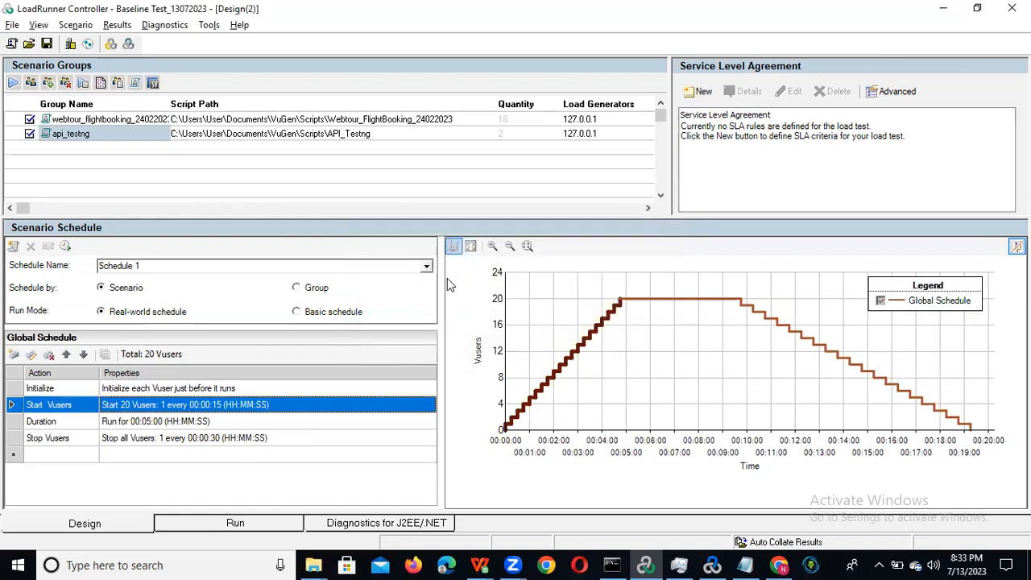
Step: Review the action types available for a new global schedule action without adding one
left_click(14, 356)
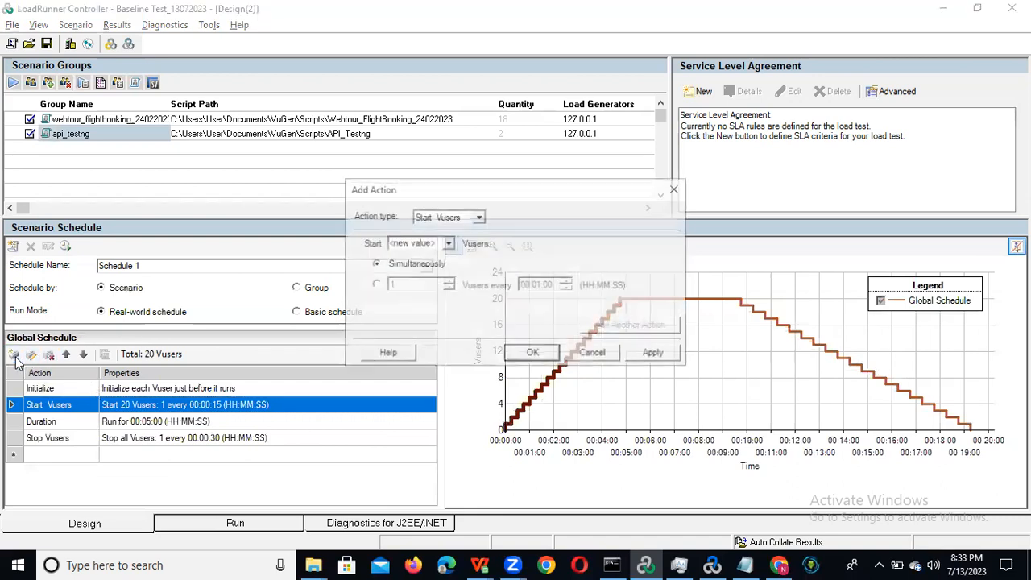
left_click(481, 217)
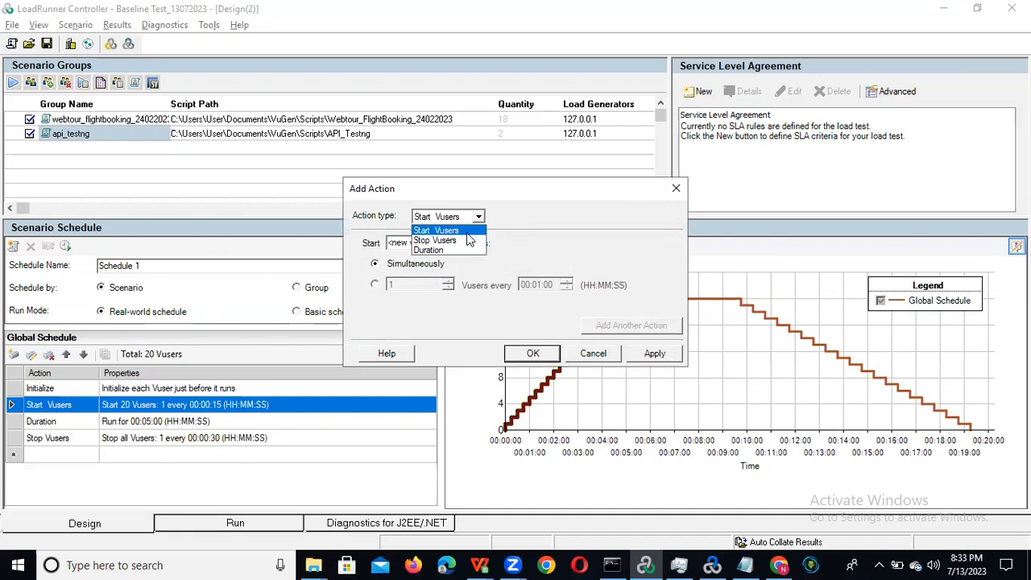
left_click(667, 194)
left_click(675, 194)
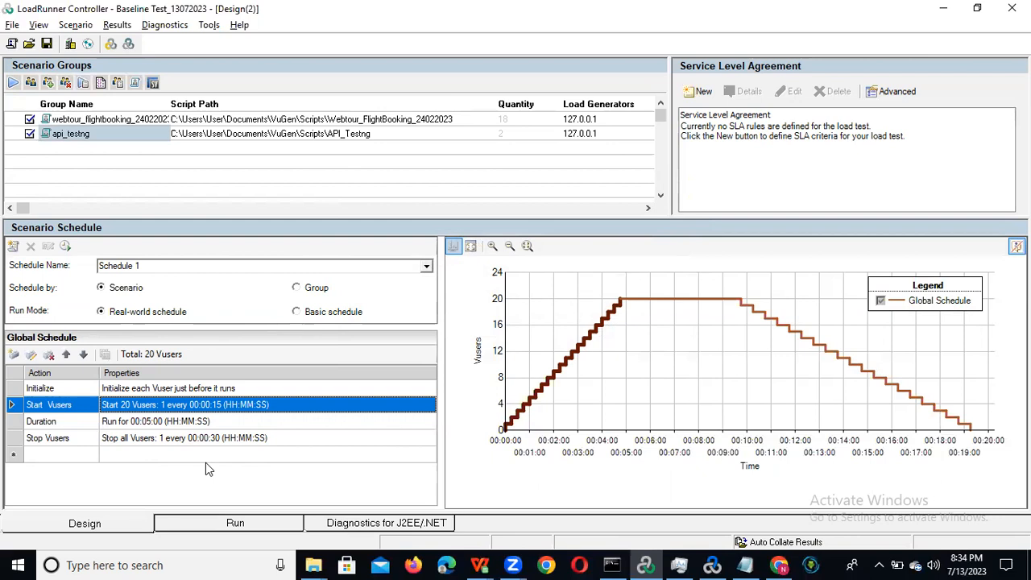
Step: Start a new service level agreement that measures Transaction Response Time as Average
left_click(702, 93)
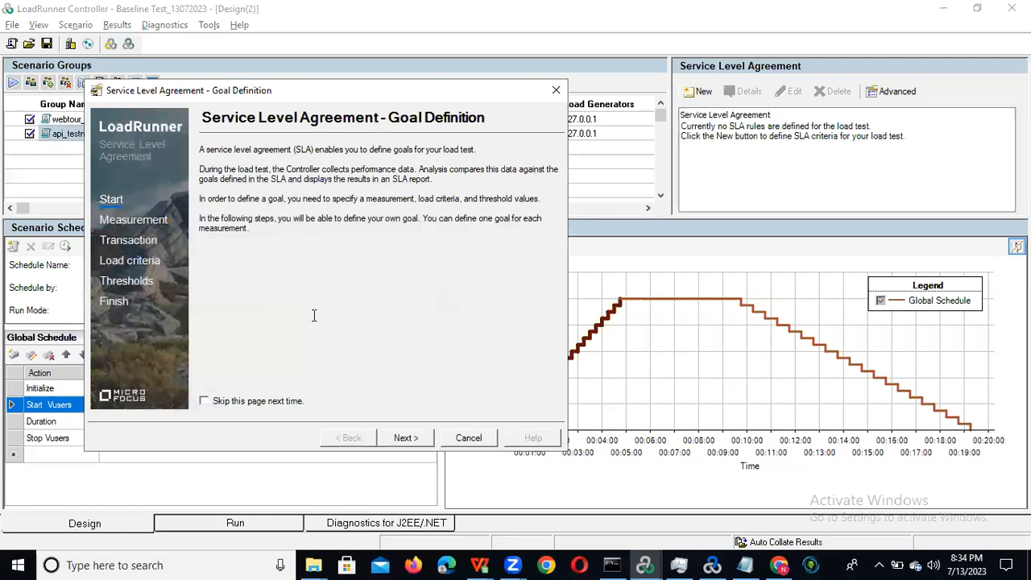
left_click(405, 438)
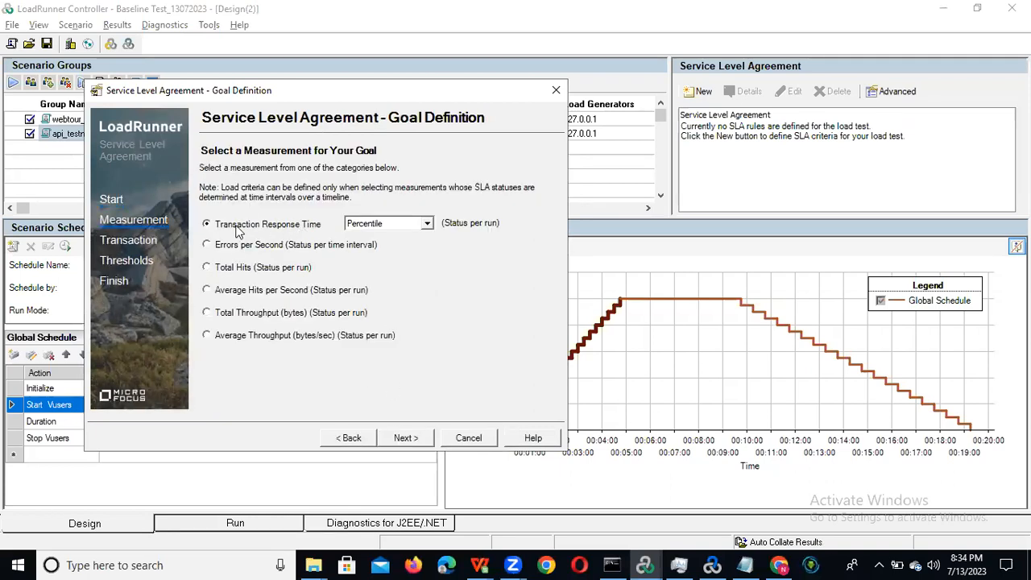
left_click(427, 225)
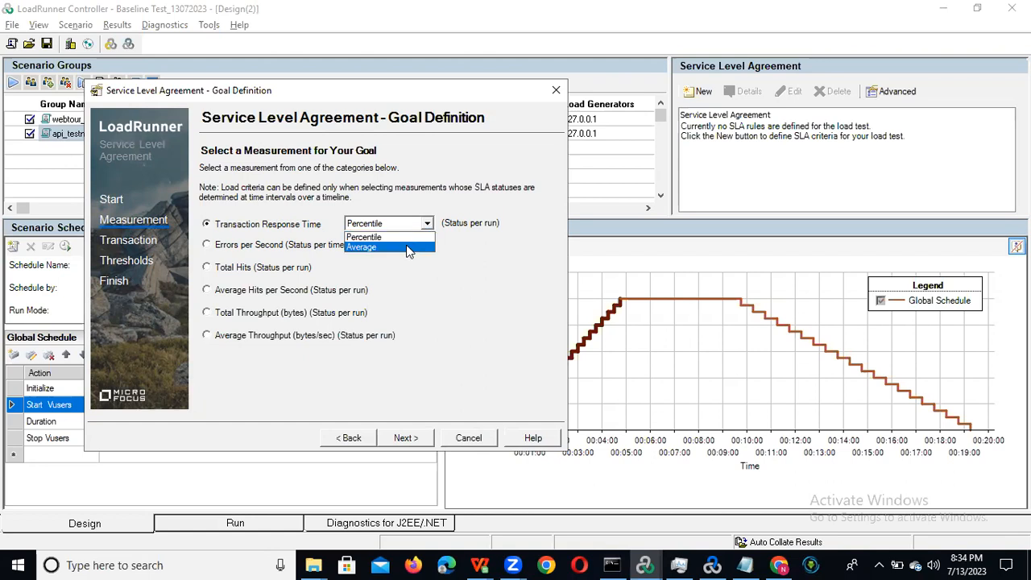
left_click(408, 247)
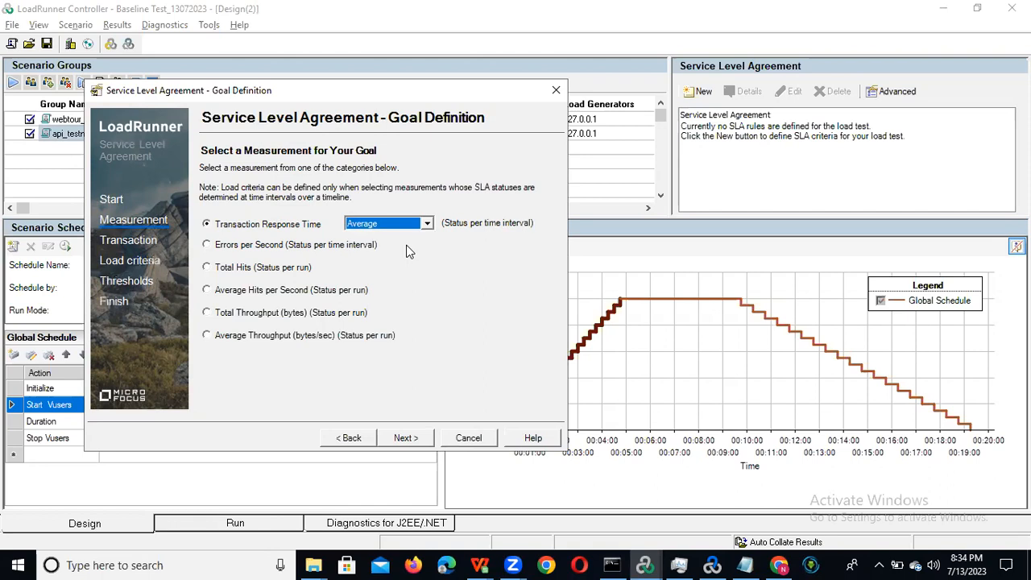
left_click(394, 437)
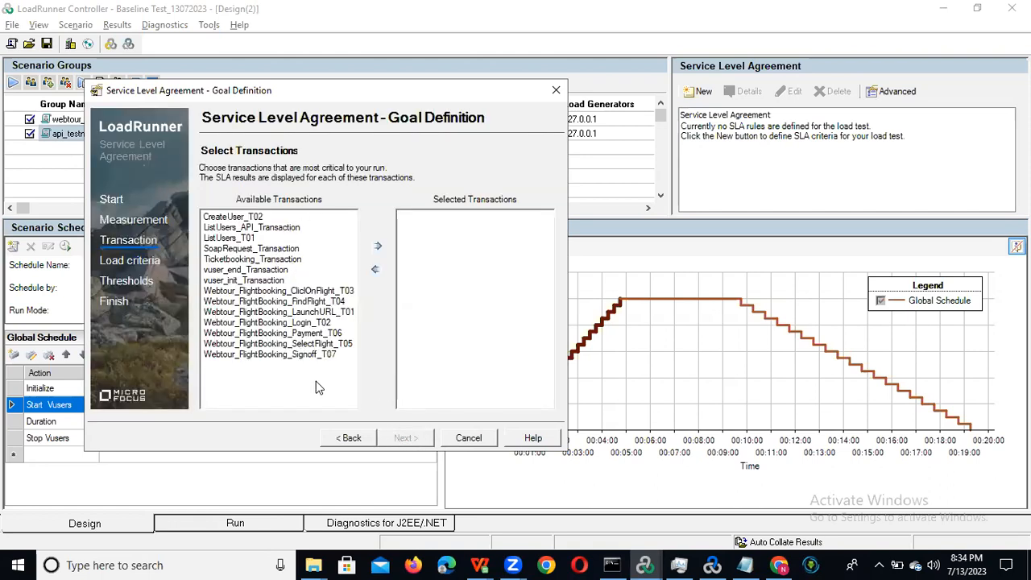
Step: Add all Webtour_FlightBooking transactions plus ListUsers_API_Transaction, ListUsers_T01 and CreateUser_T02 to the SLA's selected transactions
left_click_drag(317, 380, 205, 297)
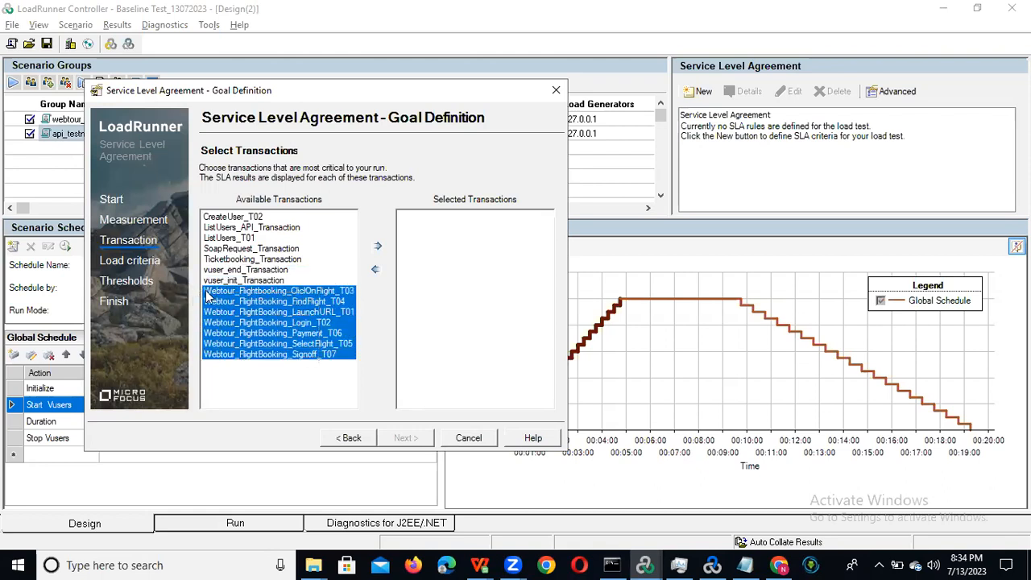
left_click(379, 245)
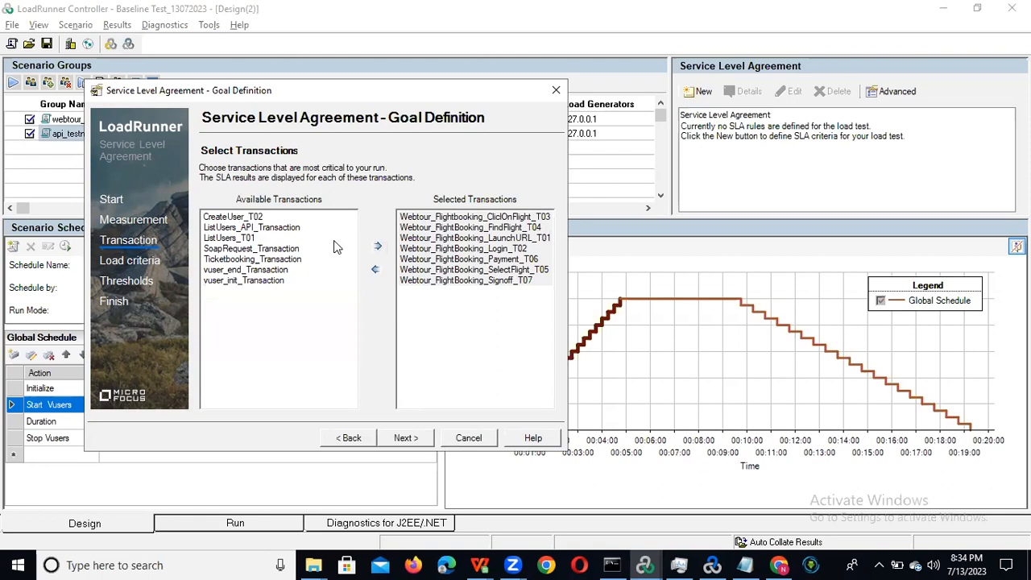
left_click(258, 230)
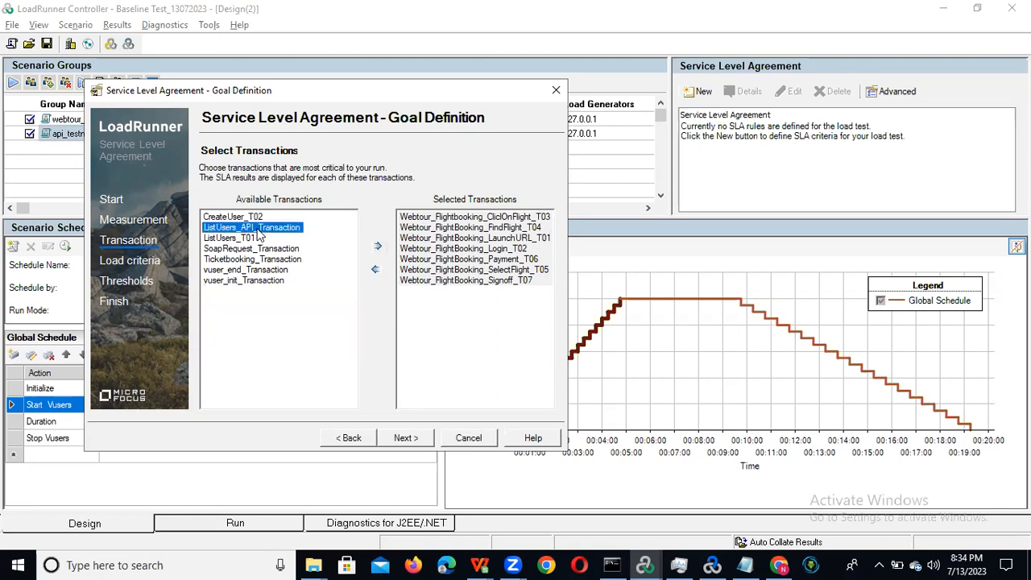
left_click(378, 248)
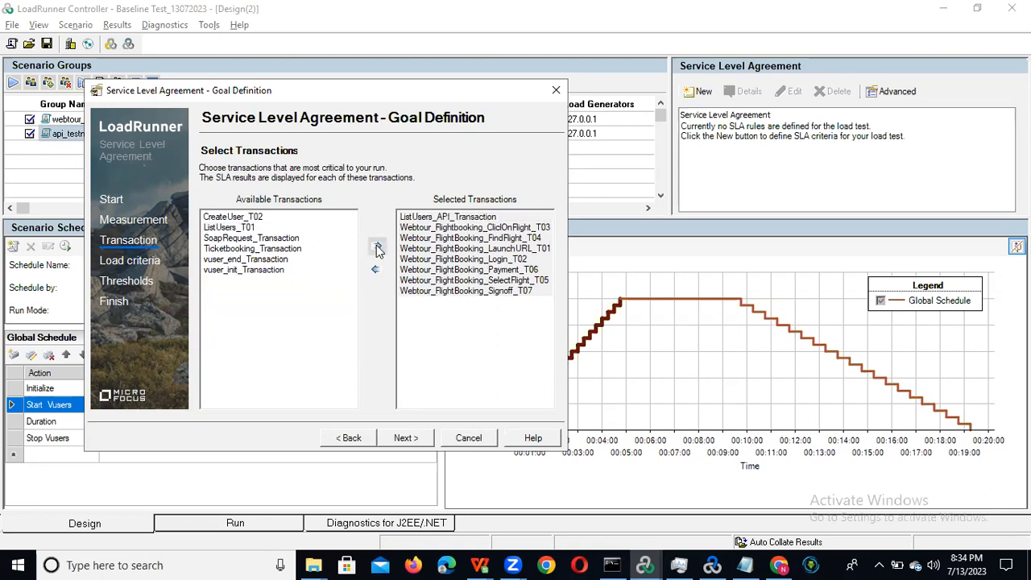
left_click(228, 229)
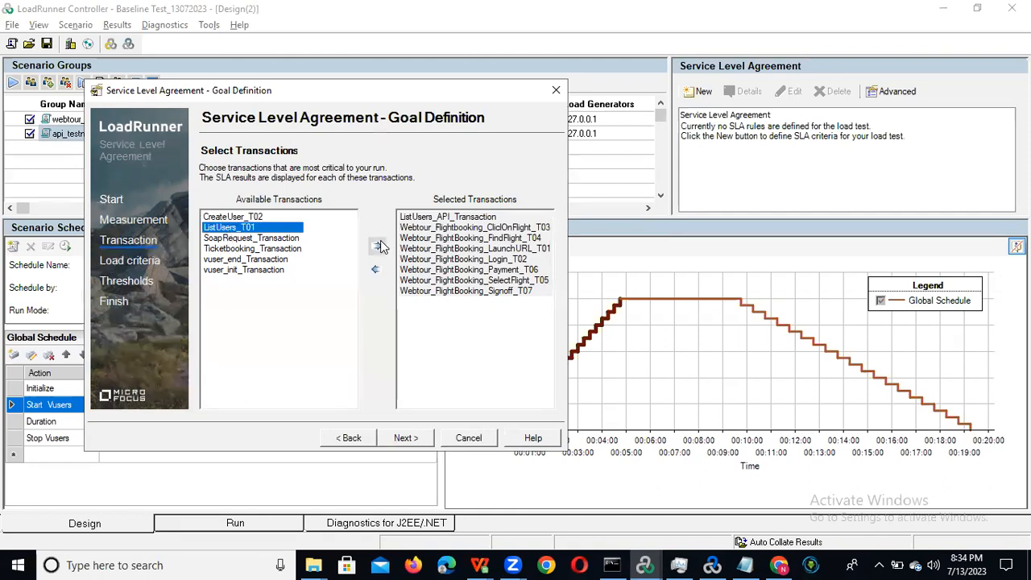
left_click(378, 246)
left_click(251, 218)
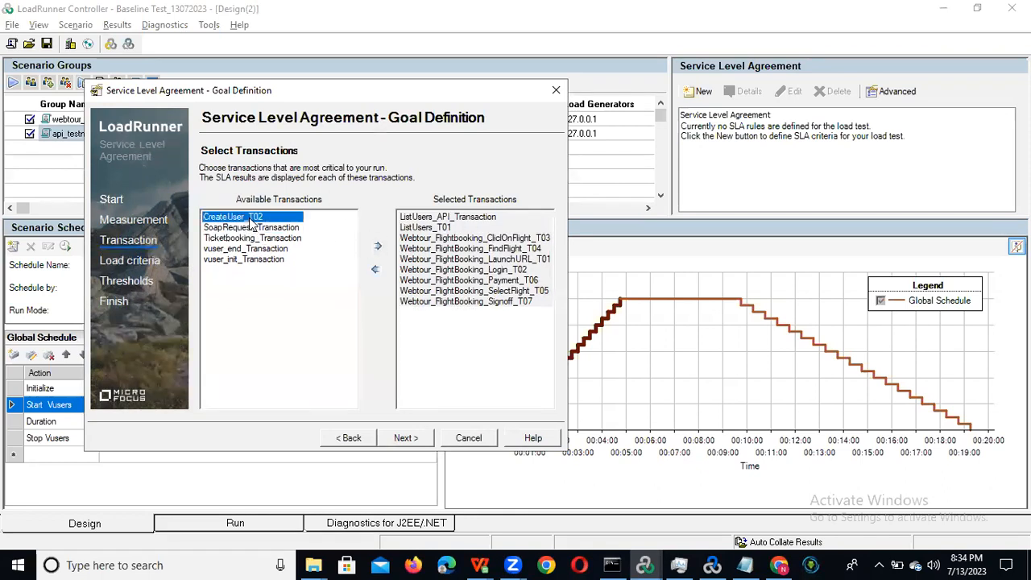
left_click(378, 246)
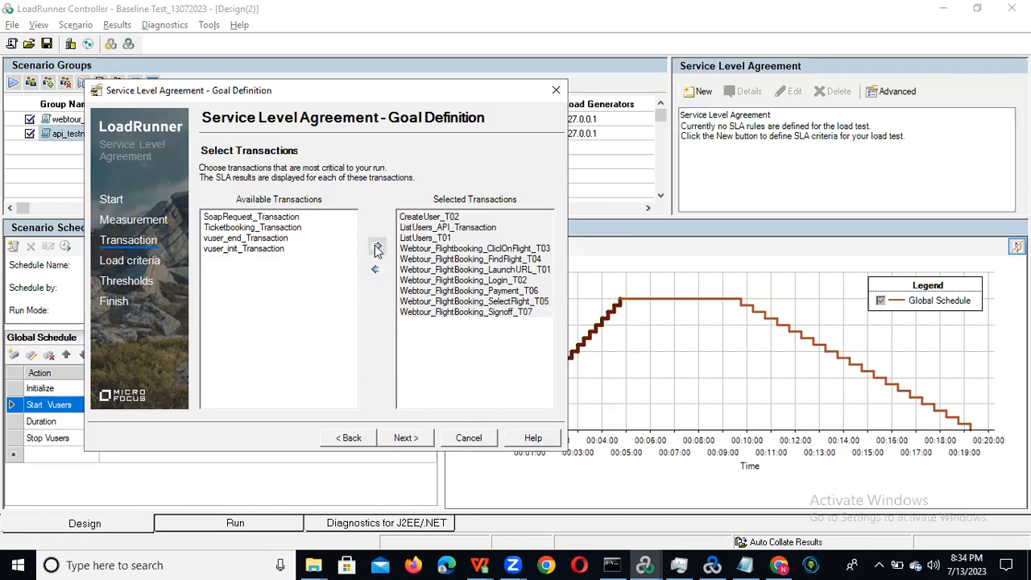
left_click(288, 228)
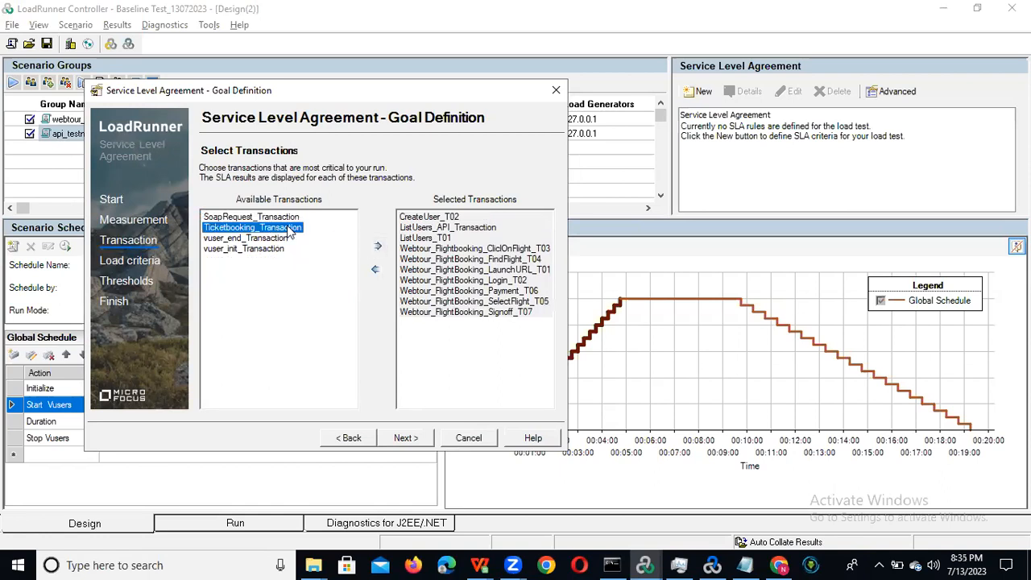
left_click(273, 238)
left_click(281, 218)
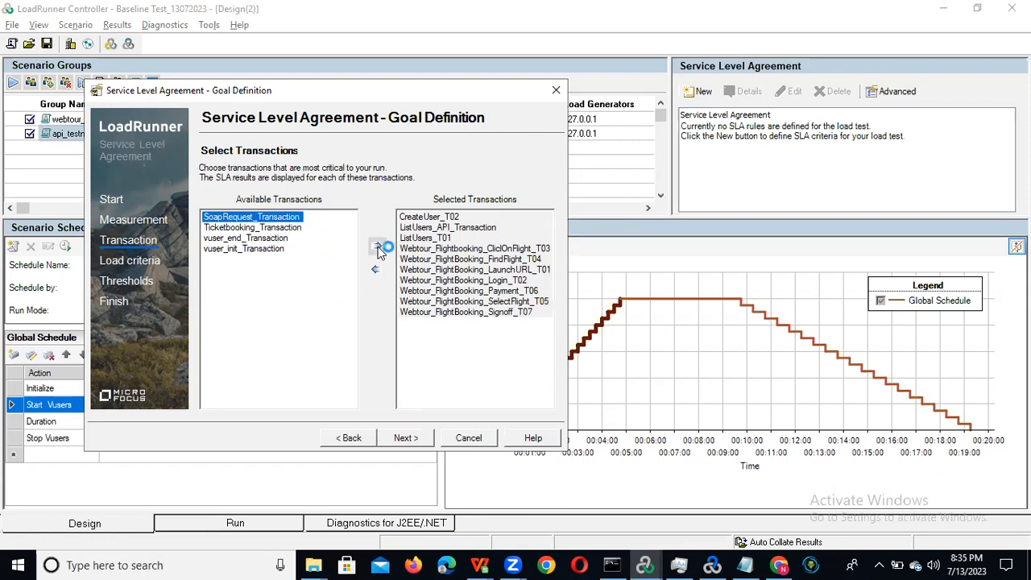
left_click(396, 437)
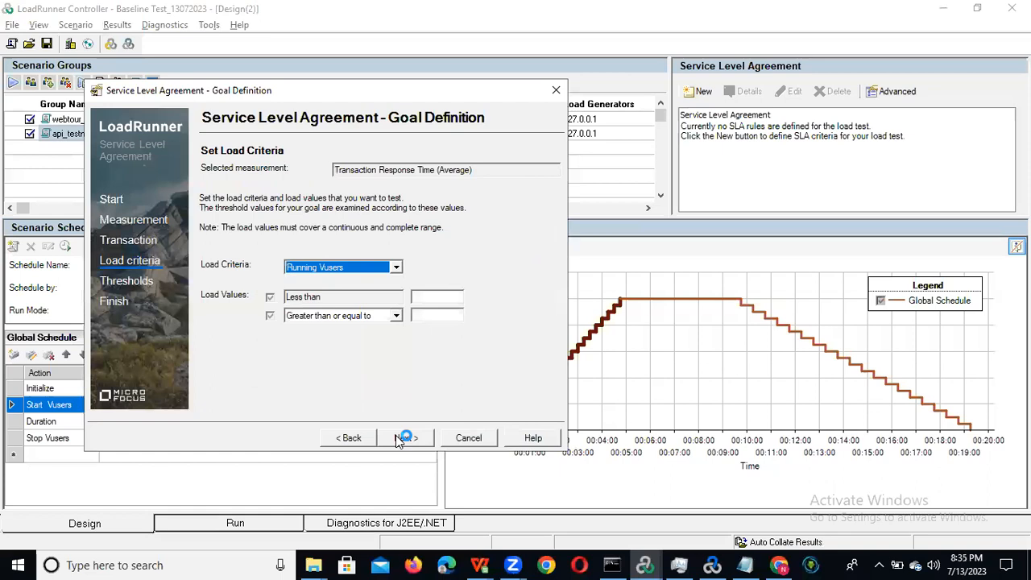
Step: Set the SLA load criteria to Running Vusers with load values less than 2 and greater than or equal to 2
left_click(397, 269)
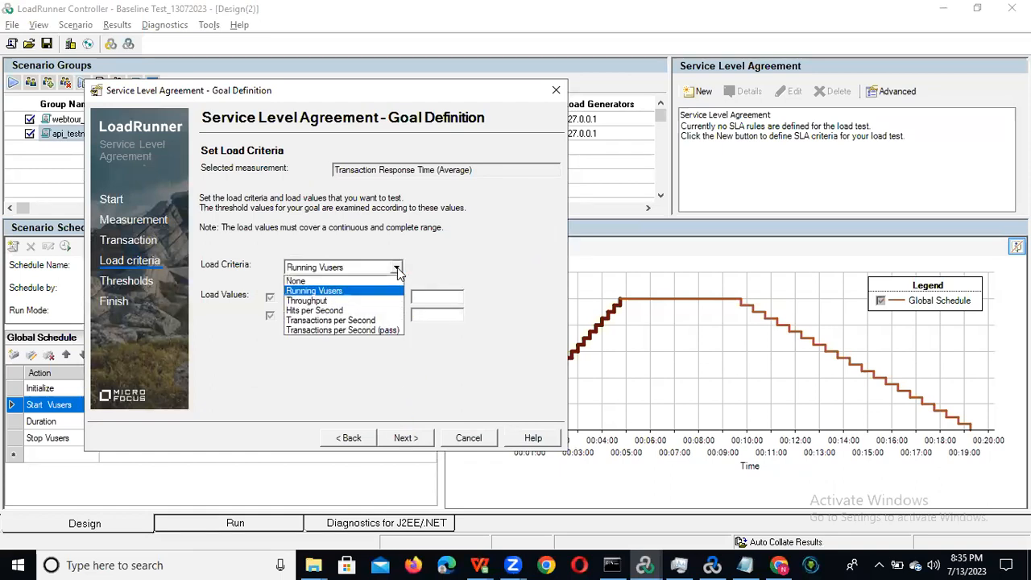
left_click(398, 270)
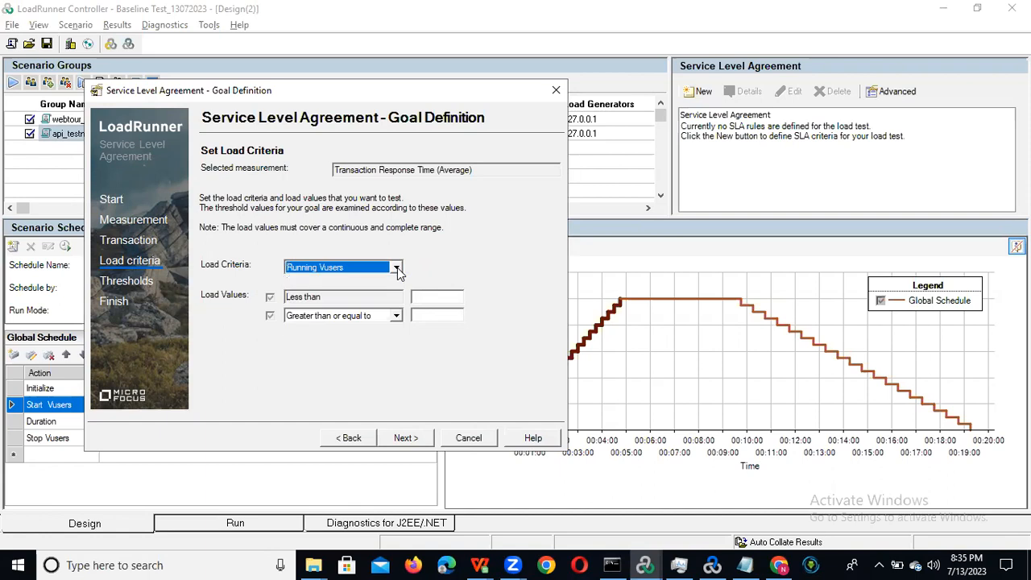
left_click(437, 297)
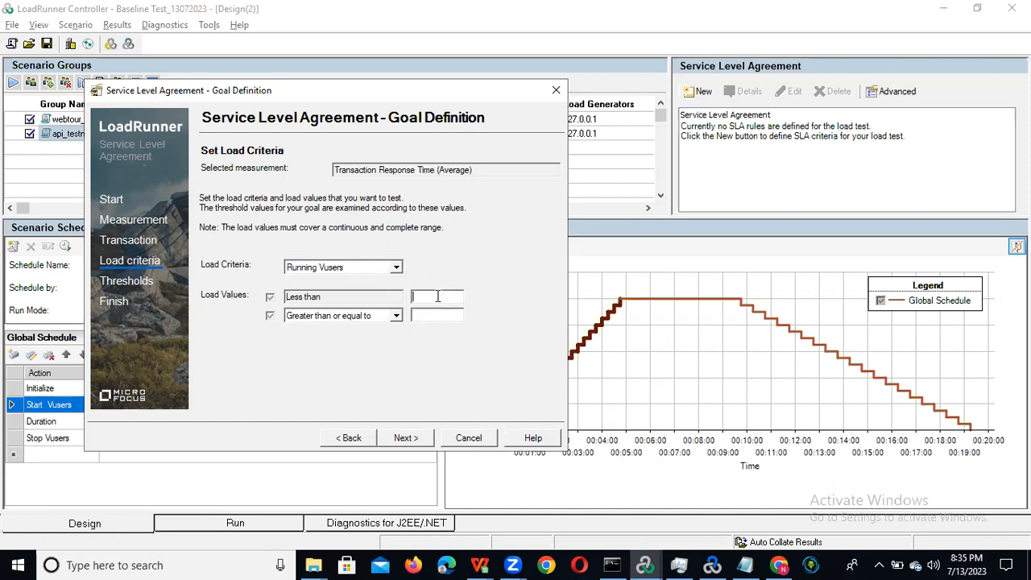
type("2")
left_click(433, 315)
type("22")
key("BackSpace")
left_click(407, 444)
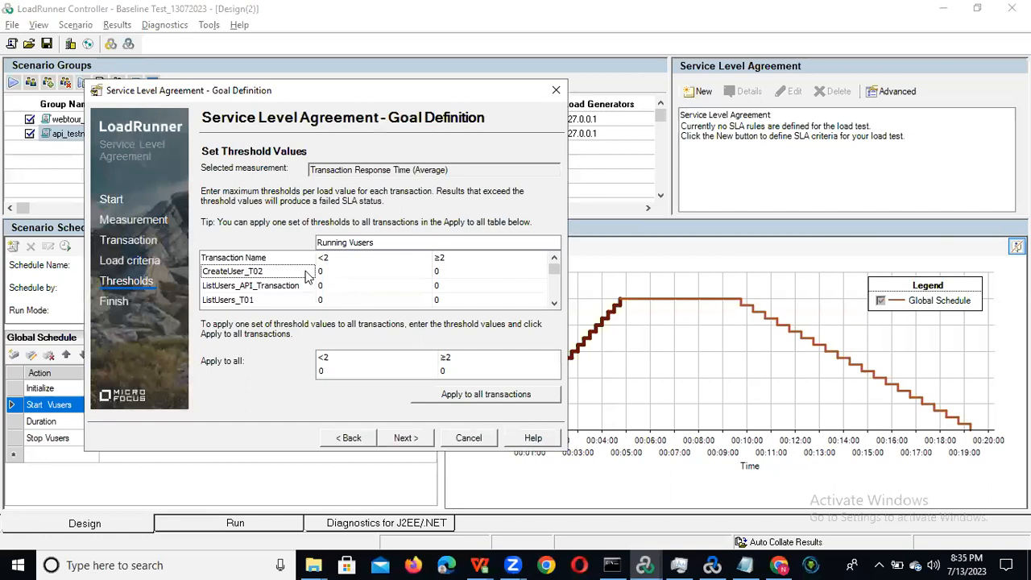
Step: Apply threshold values of 0 for both Running Vusers load ranges to all transactions
left_click(481, 396)
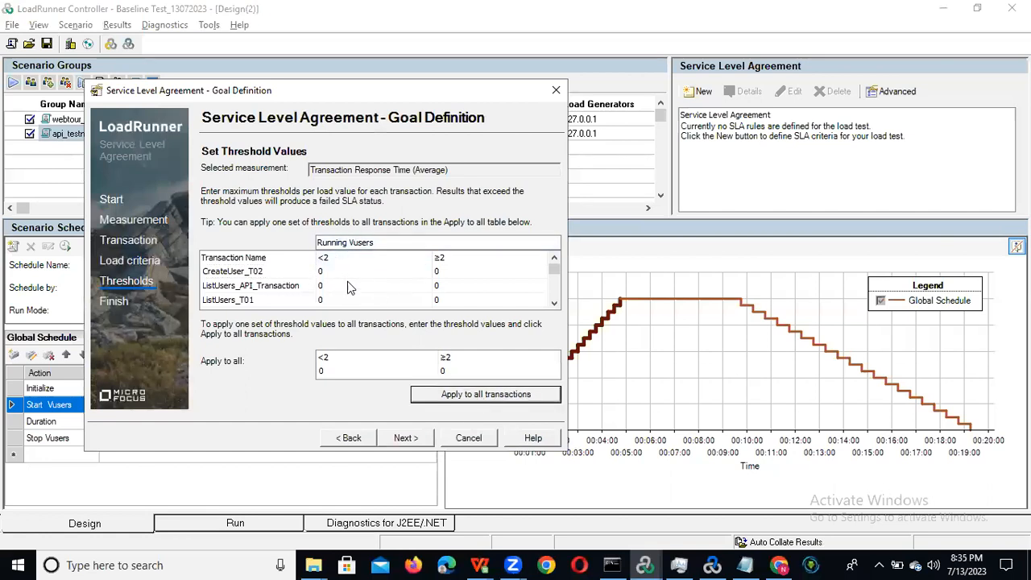
left_click(347, 369)
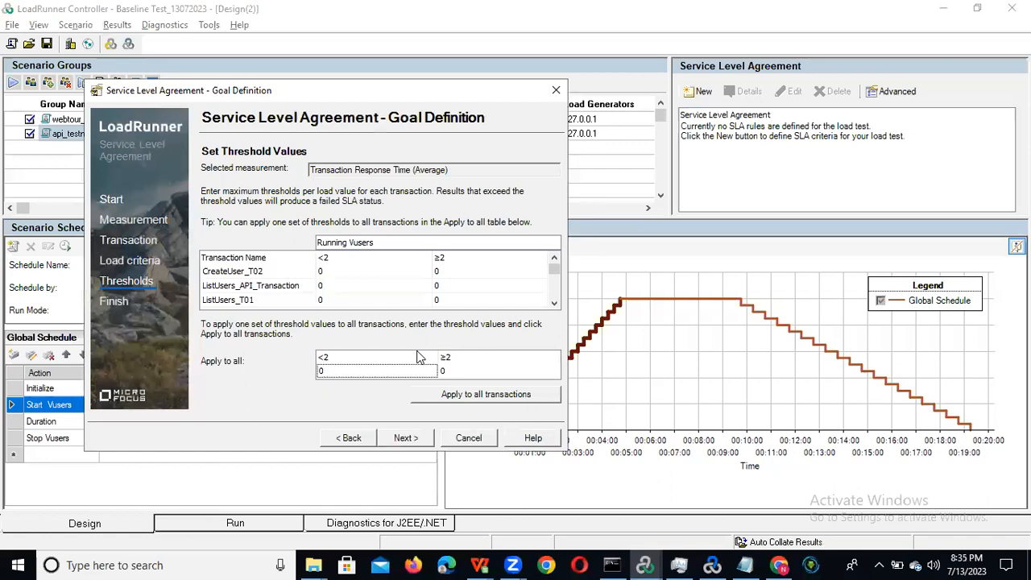
key("Tab")
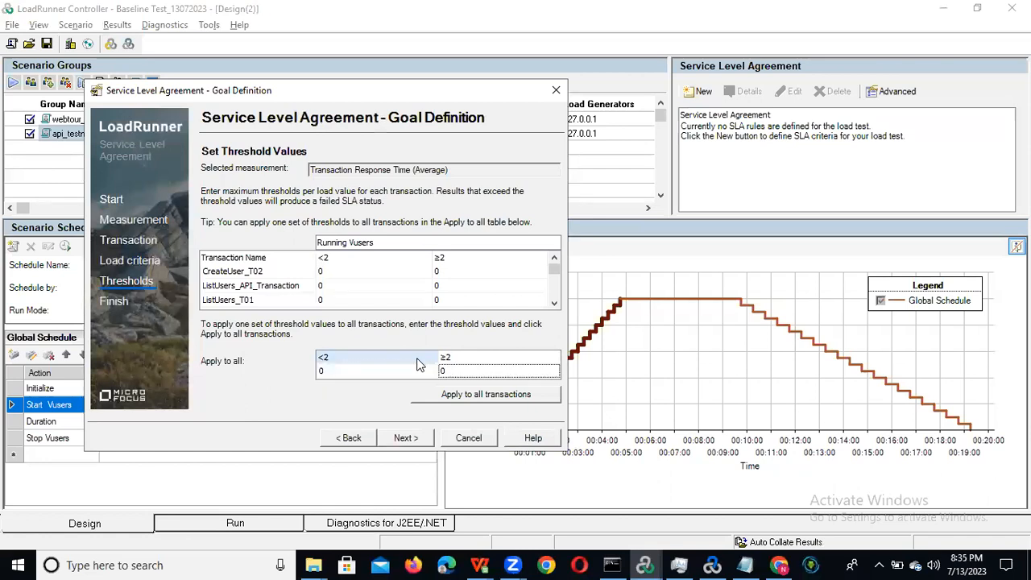
left_click(468, 394)
Step: Enter a 0.0 threshold for CreateUser_T02 in the under-2 Vusers range and finish defining the service level agreement
left_click(339, 272)
type(".0")
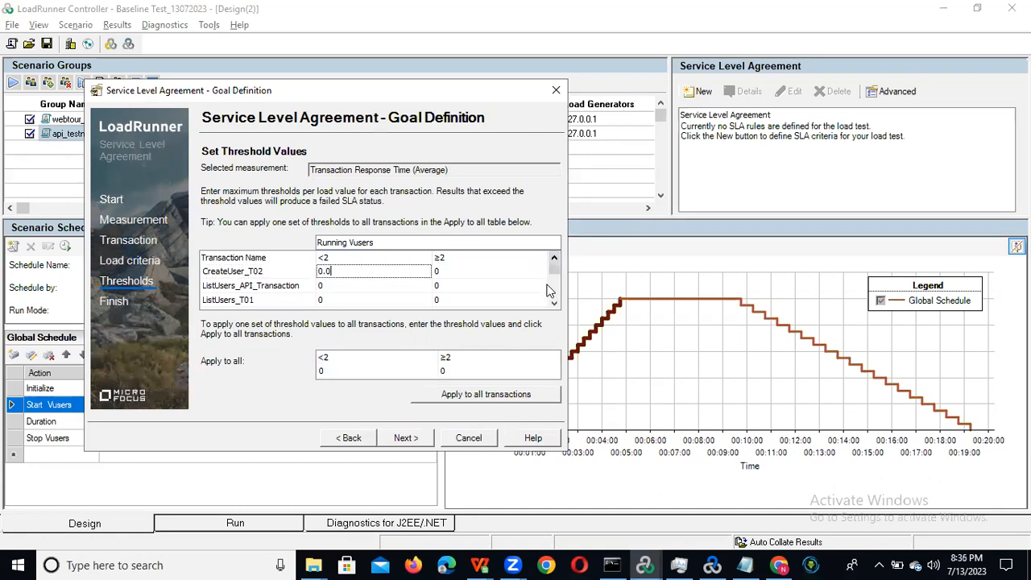
mouse_move(556, 269)
left_mouse_down()
mouse_move(555, 295)
mouse_move(554, 255)
left_mouse_up()
left_click(553, 246)
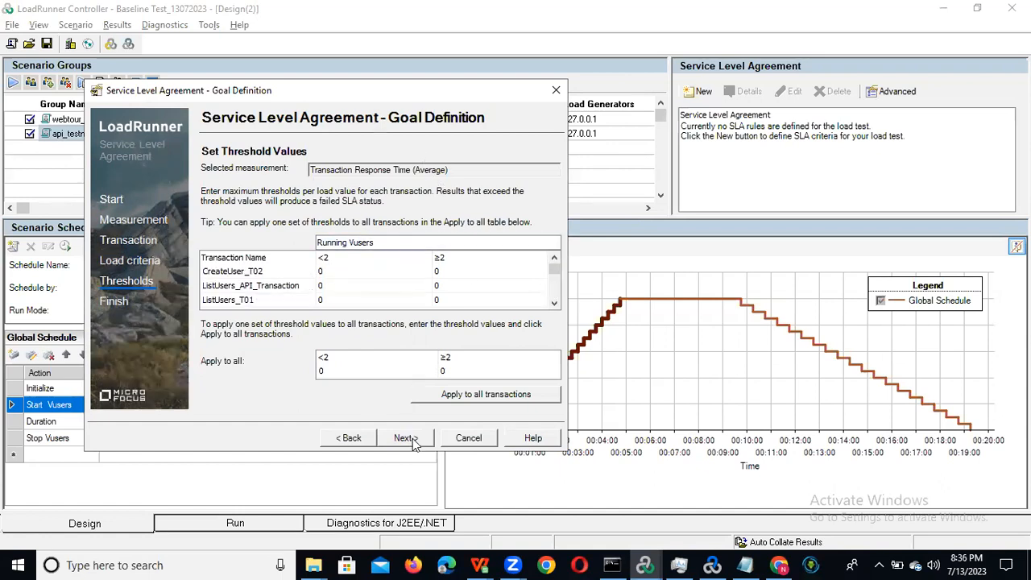
left_click(411, 440)
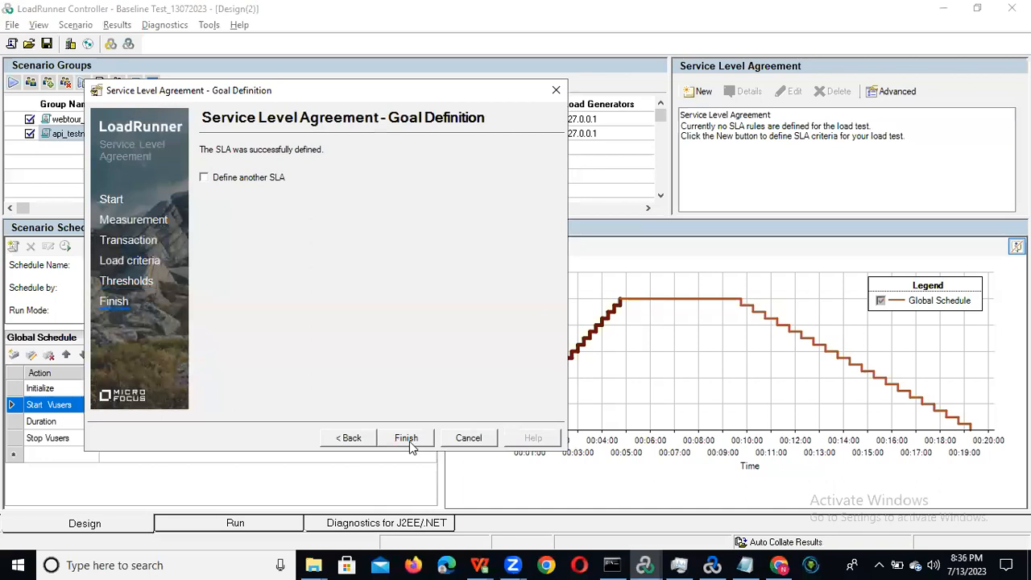
left_click(407, 440)
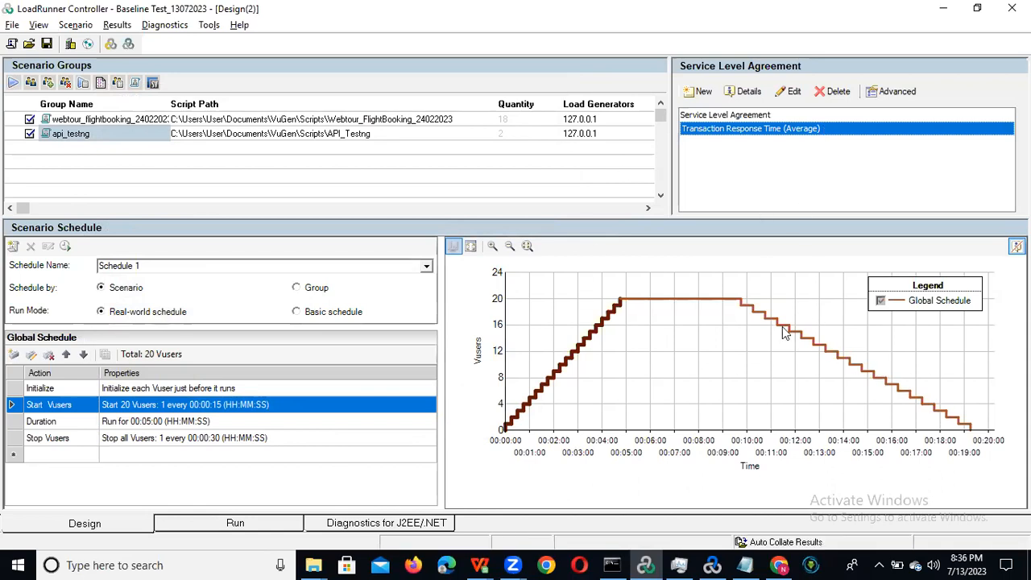
Step: Switch to the scenario's Run view and check the machine's CPU and memory usage in Task Manager
left_click(222, 524)
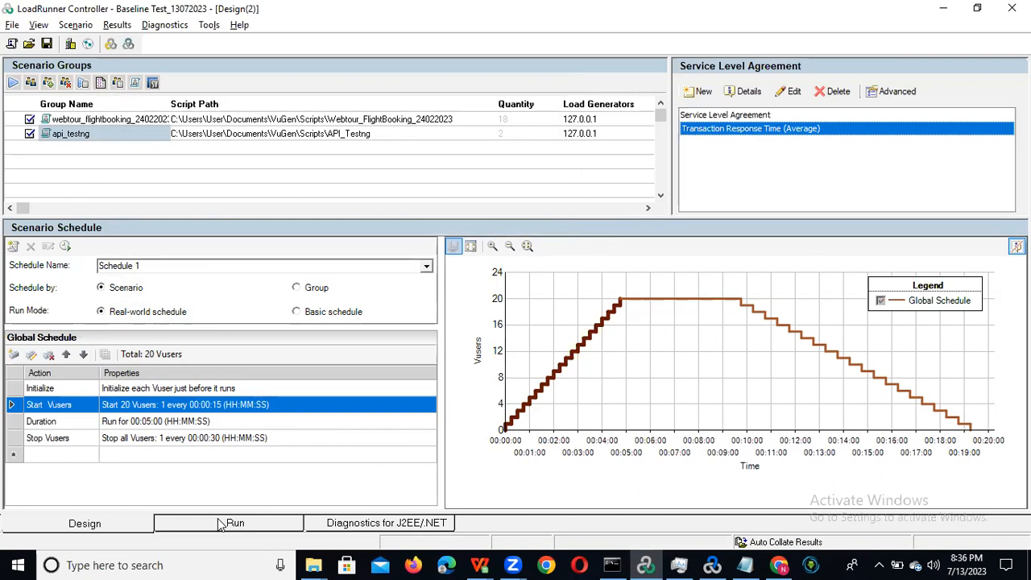
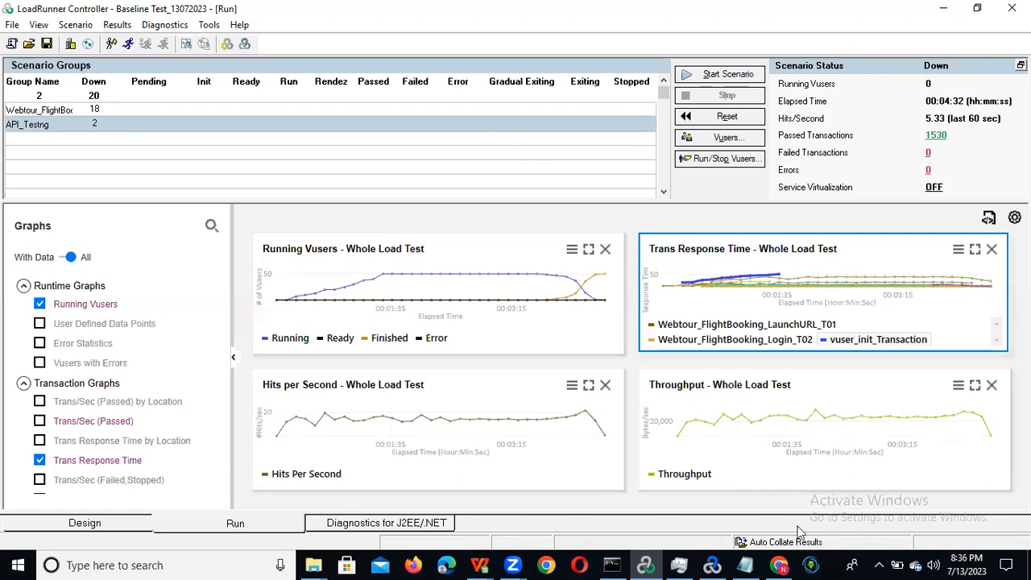
left_click(679, 565)
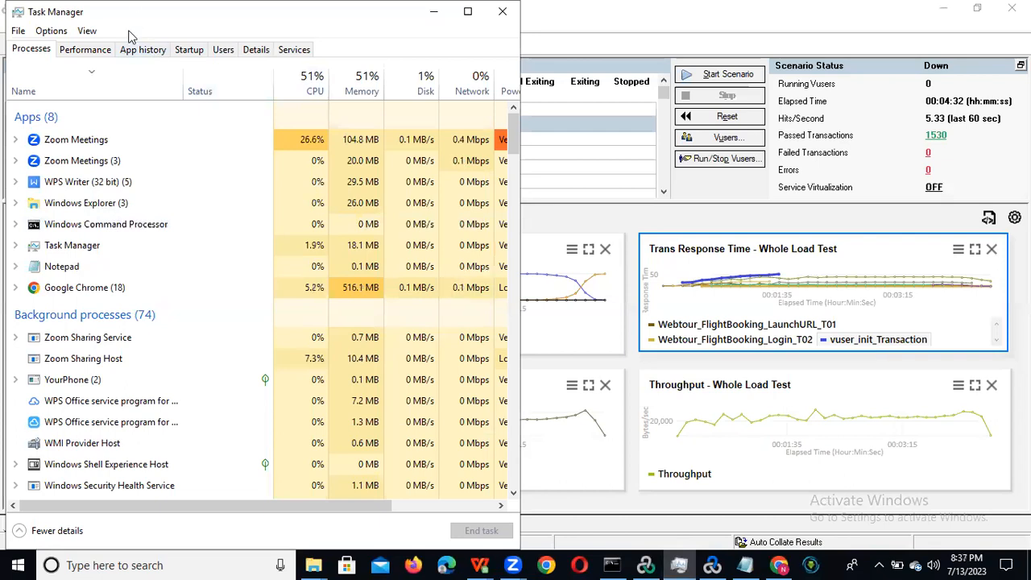
left_click_drag(129, 11, 225, 164)
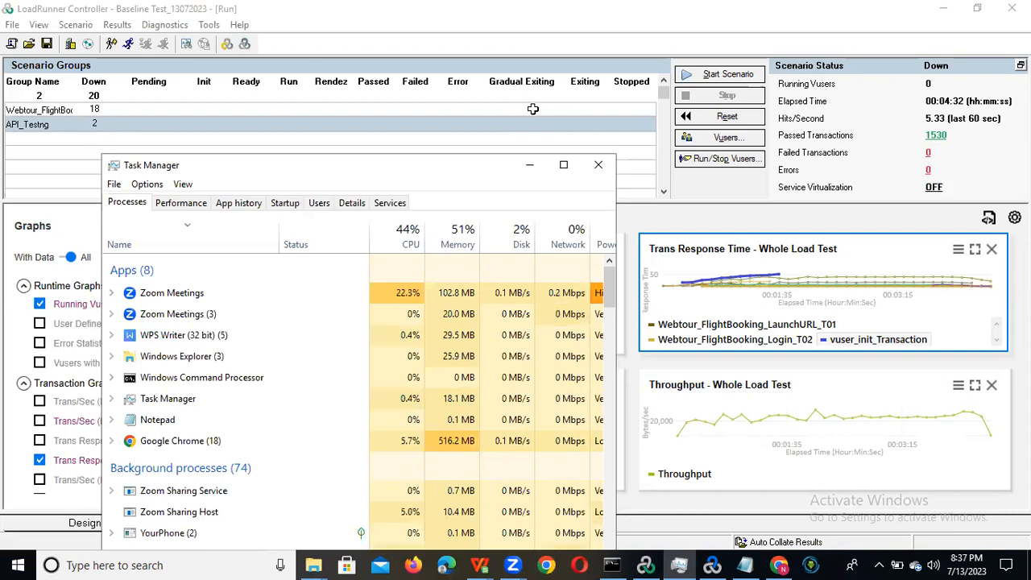
left_click(529, 164)
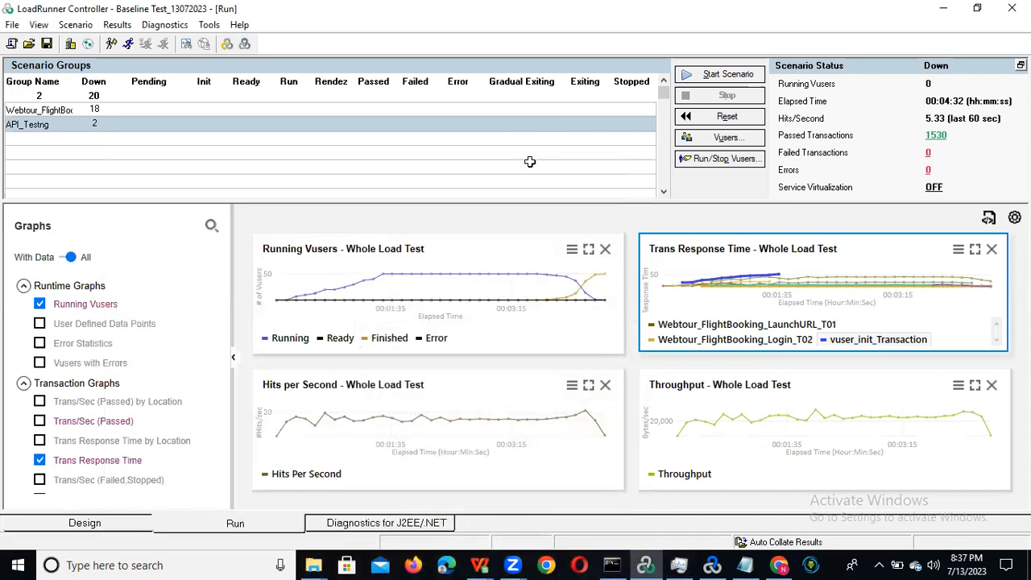
left_click(463, 141)
left_click(445, 124)
left_click(376, 108)
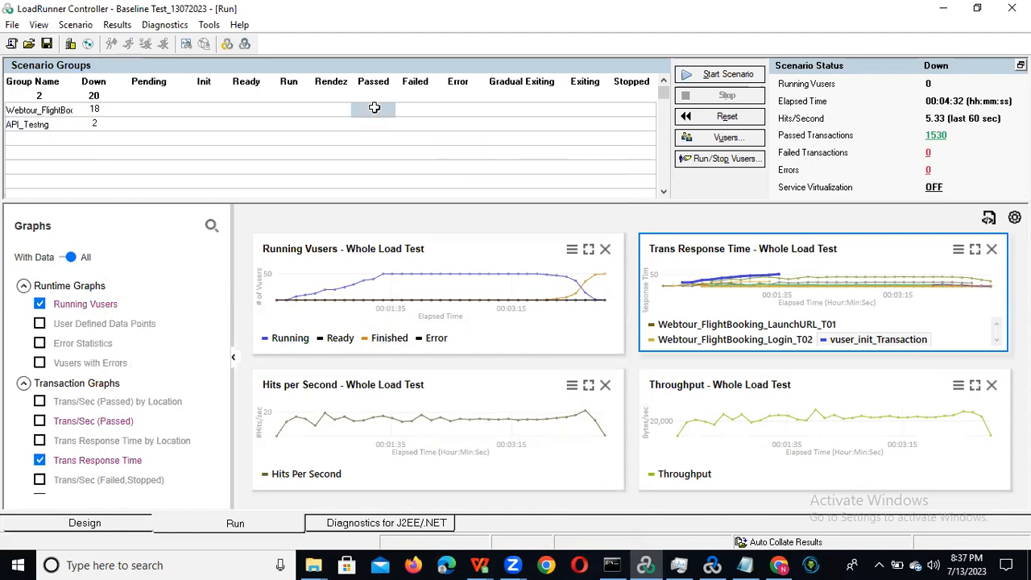
Step: Switch to Windows Performance Monitor and dismiss its startup dialogs
left_click(125, 562)
type("perfor")
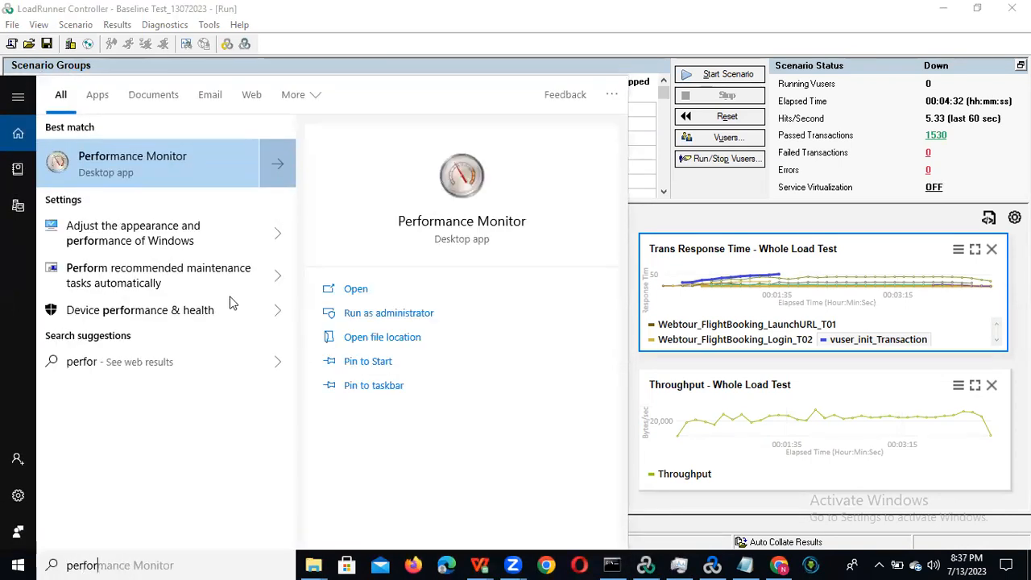
left_click(369, 294)
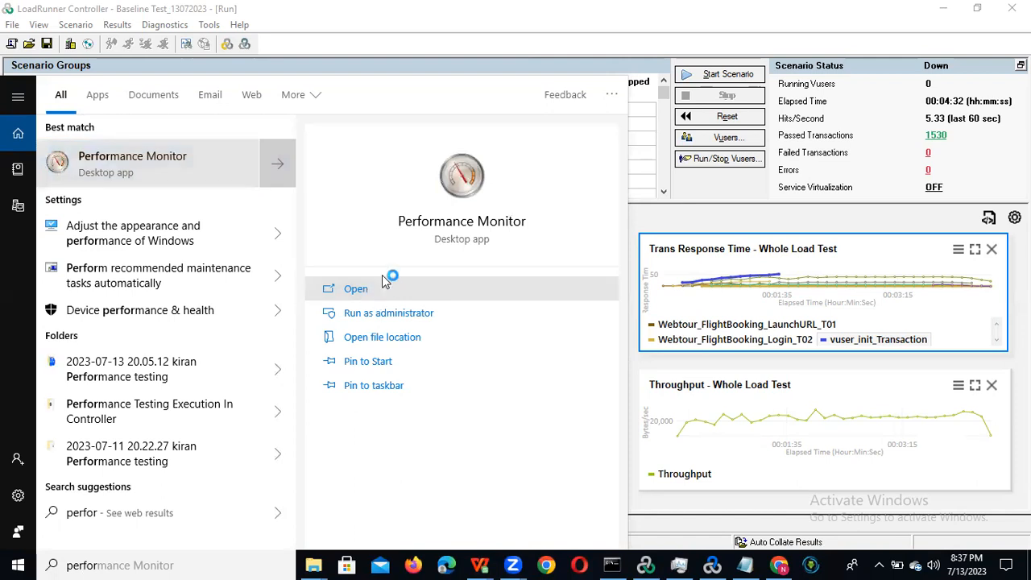
left_click(671, 285)
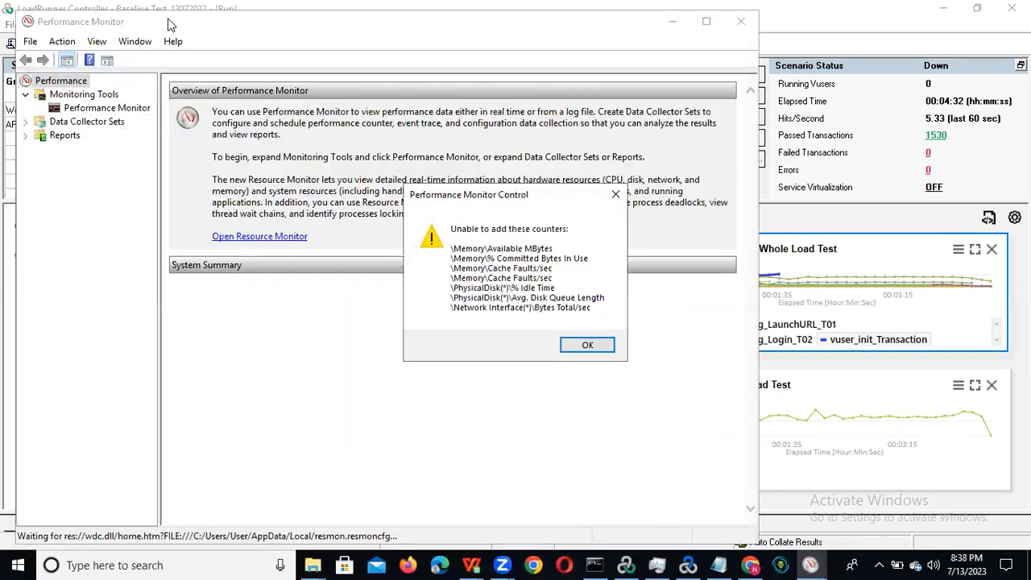
left_click(587, 347)
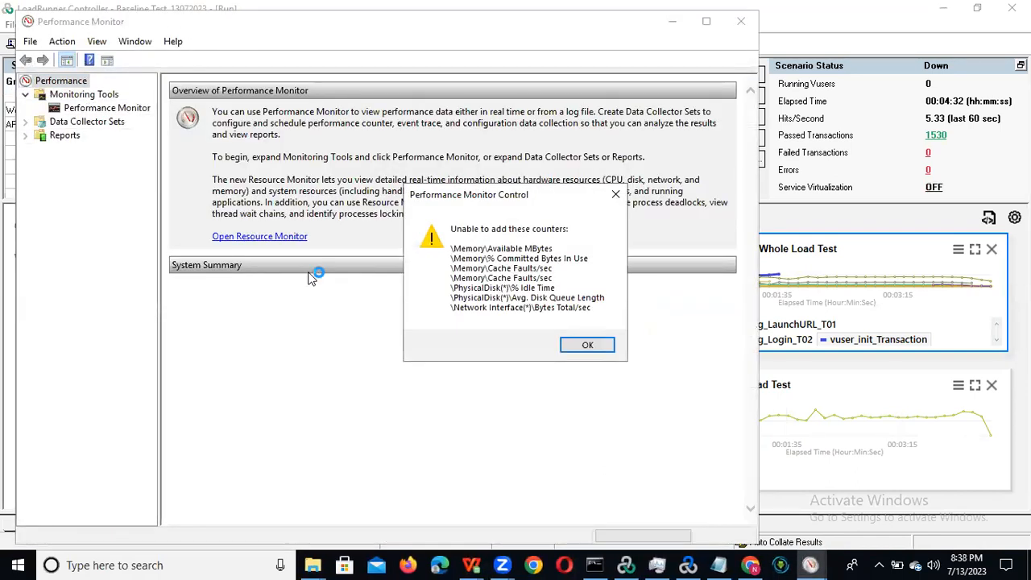
left_click(582, 345)
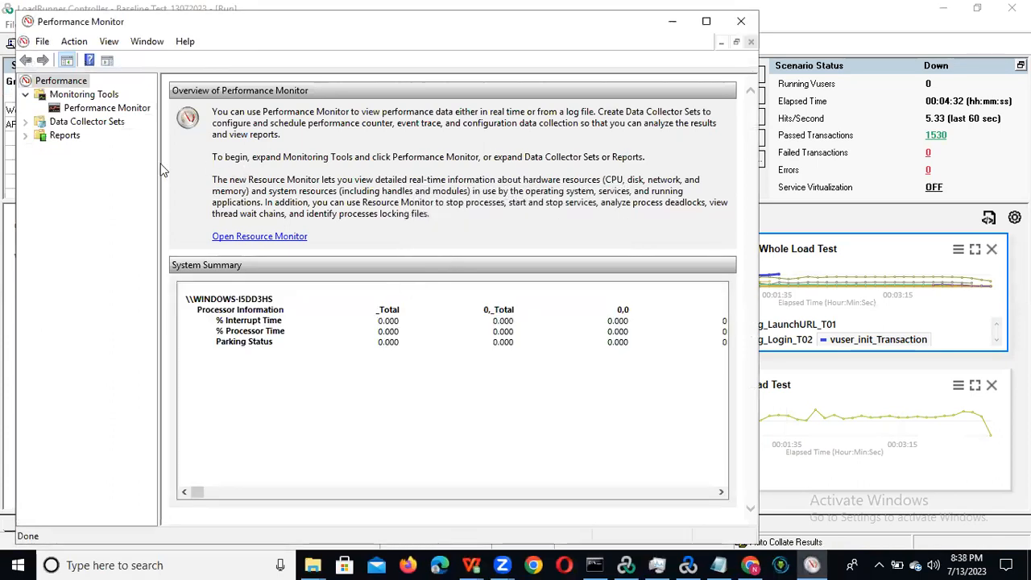
Step: Start a new data collector set in the User Defined folder of Data Collector Sets
left_click(66, 123)
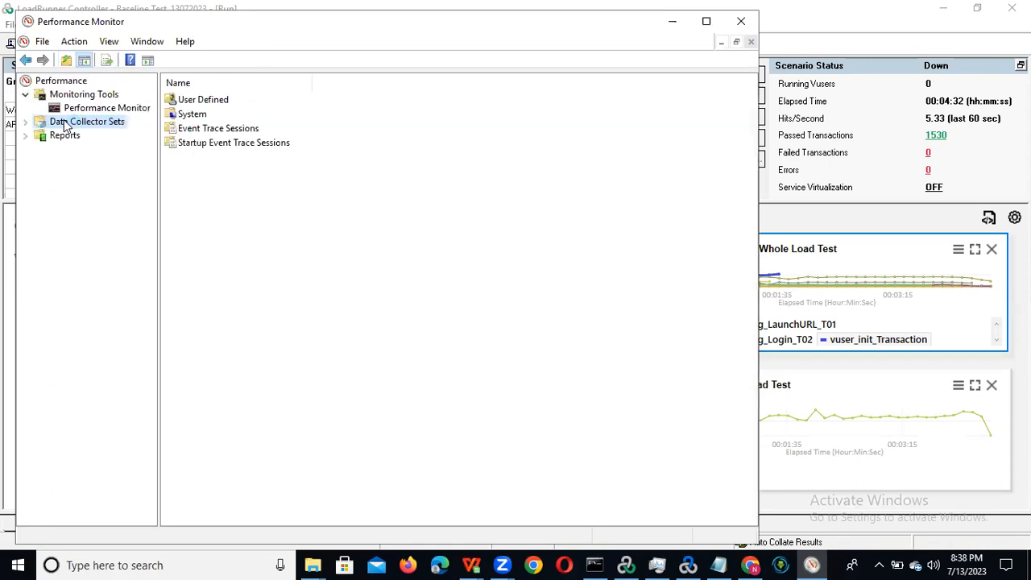
right_click(64, 125)
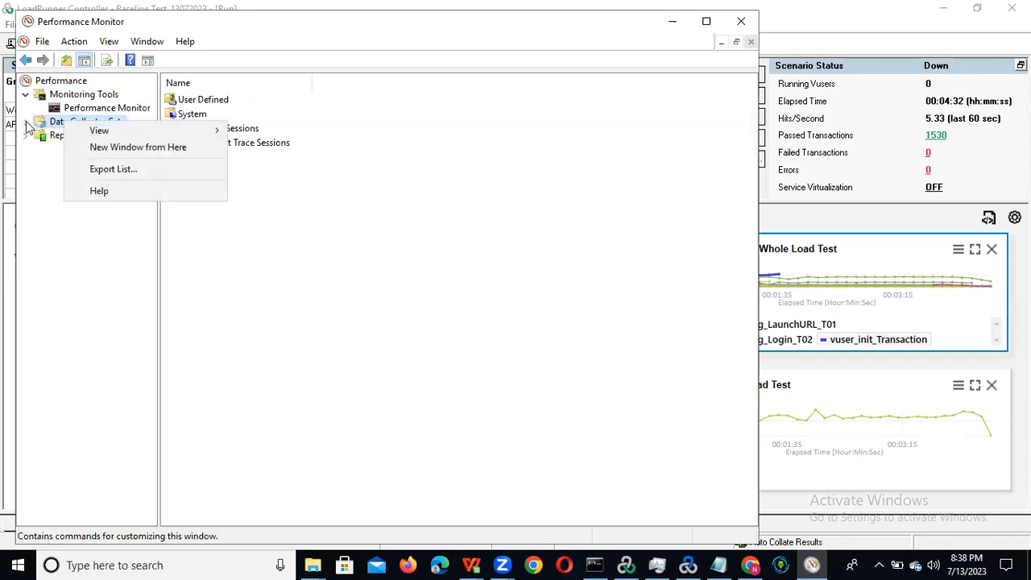
left_click(25, 123)
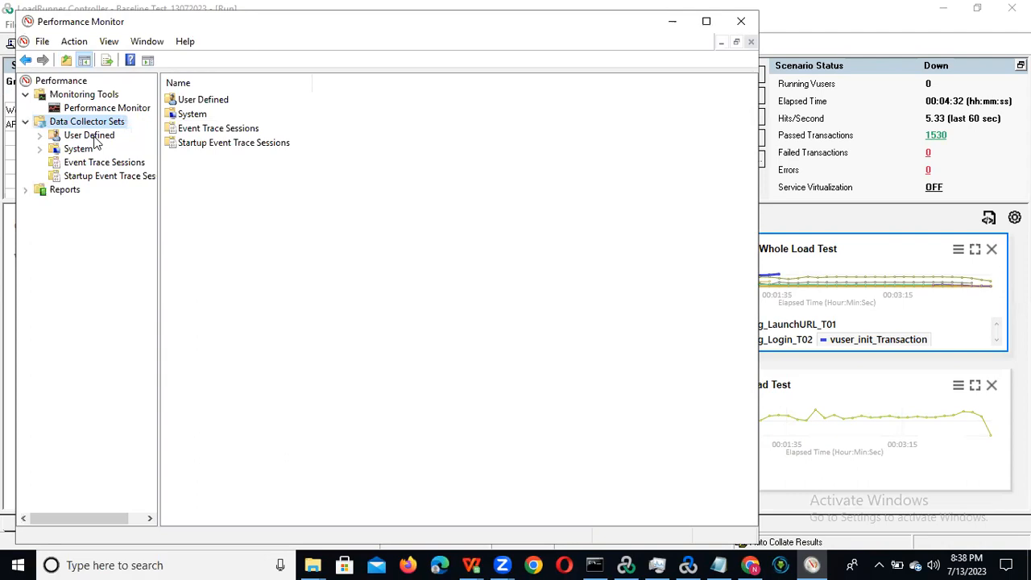
left_click(206, 103)
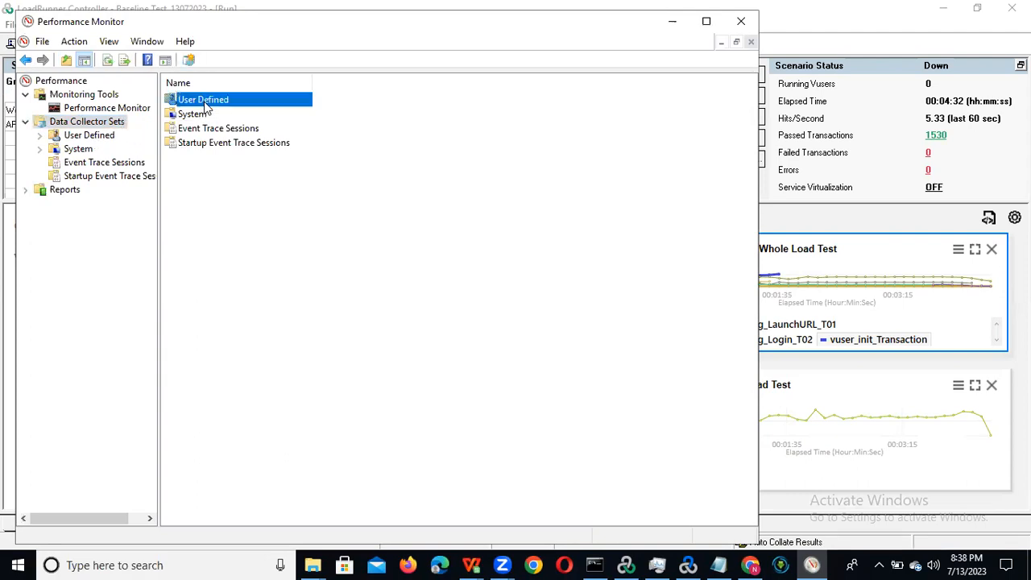
right_click(205, 103)
mouse_move(274, 111)
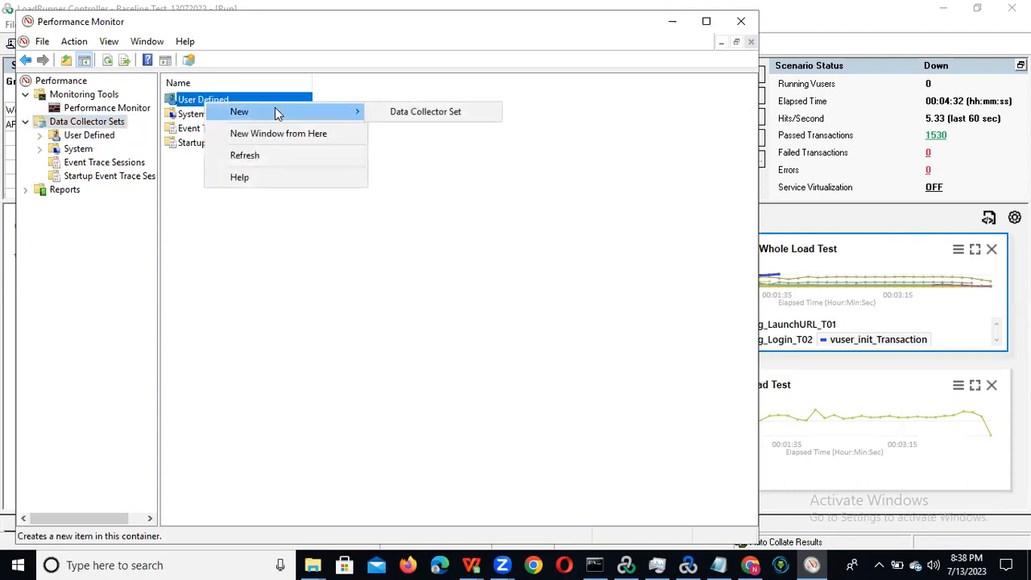
left_click(424, 113)
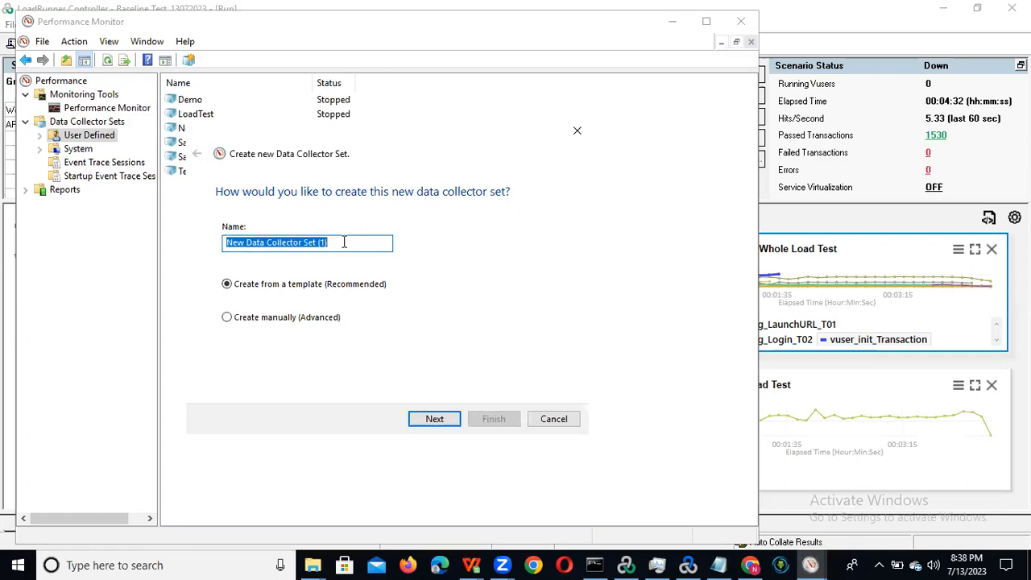
Step: Name the data collector set aBaseline_13072023 and choose to create it manually
key("BackSpace")
type("aBaseline_13072023")
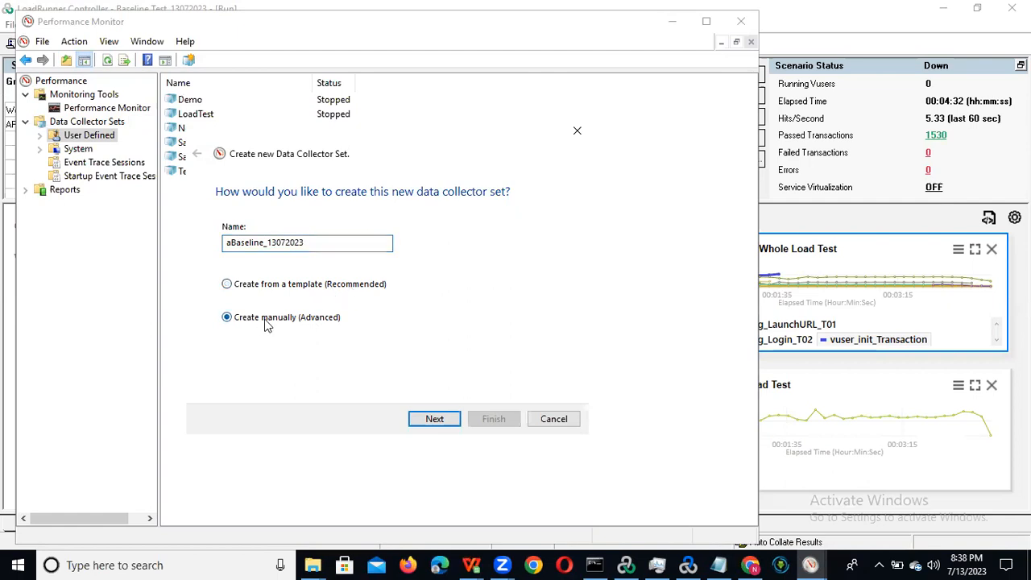
left_click(433, 418)
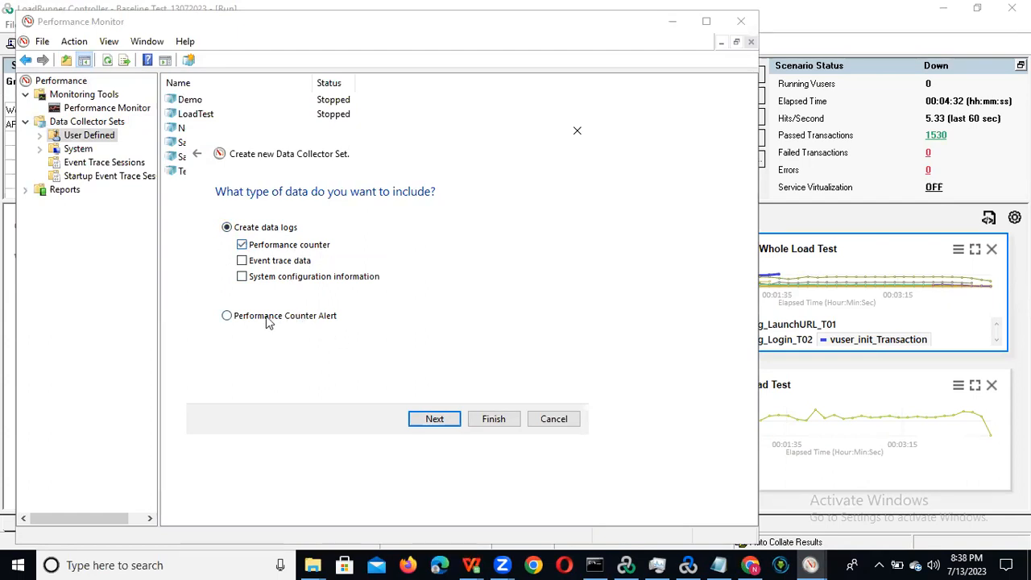
Step: Set the collector set to create data logs that include performance counters
left_click(227, 317)
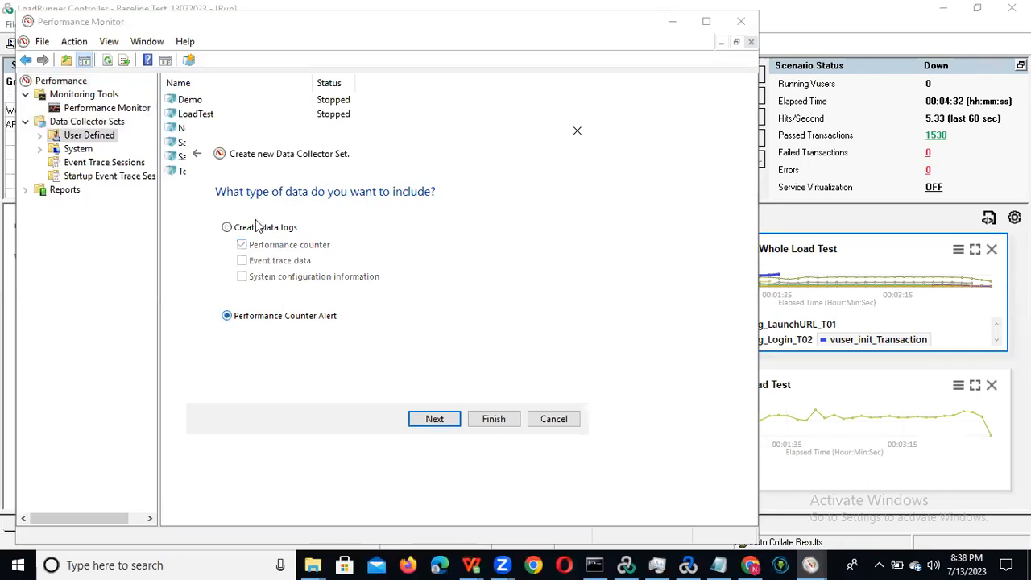
left_click(228, 228)
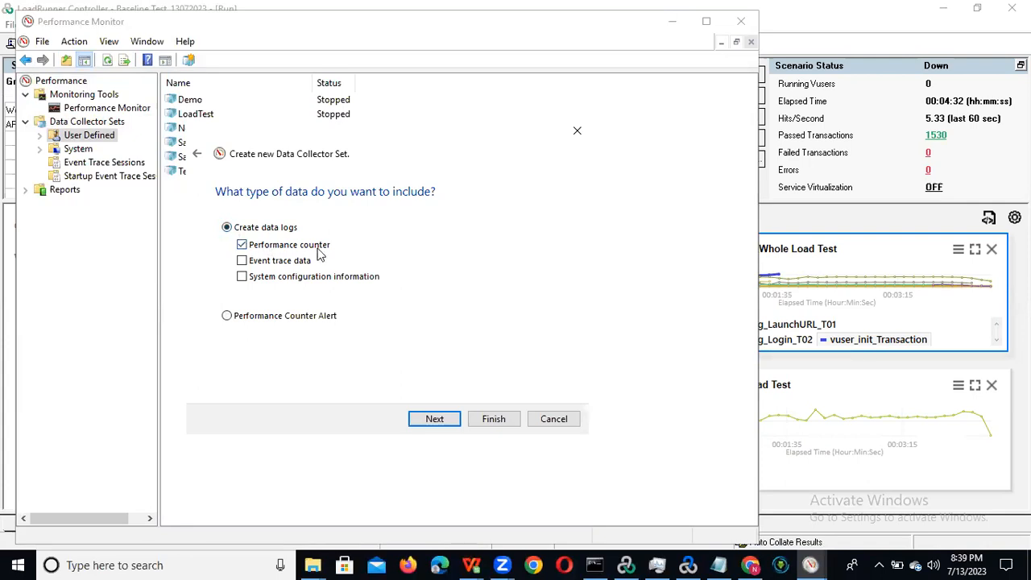
left_click(450, 423)
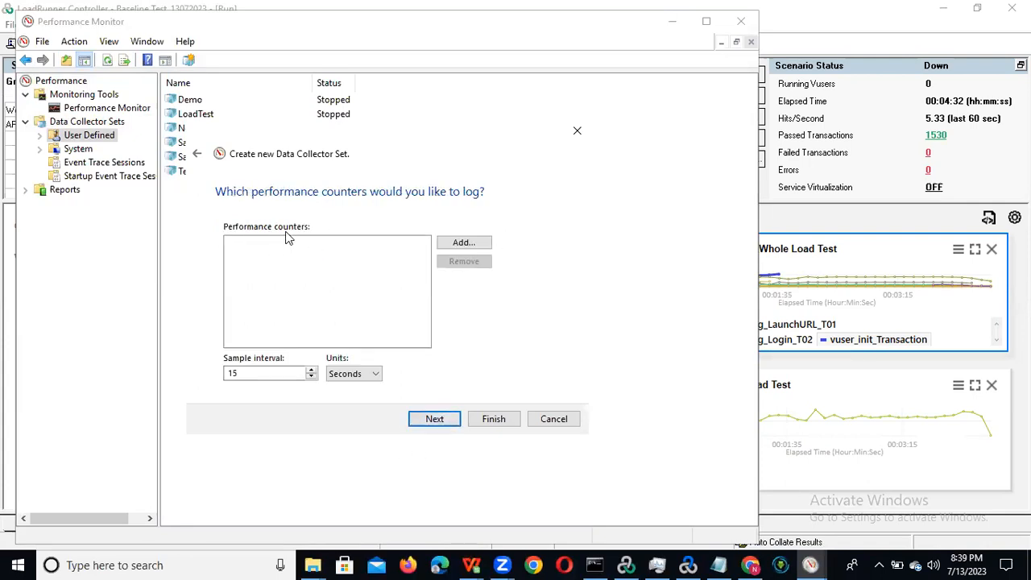
Step: Open the counter selection for the data collector set and expand the Processor Information counters of the local computer
left_click(463, 245)
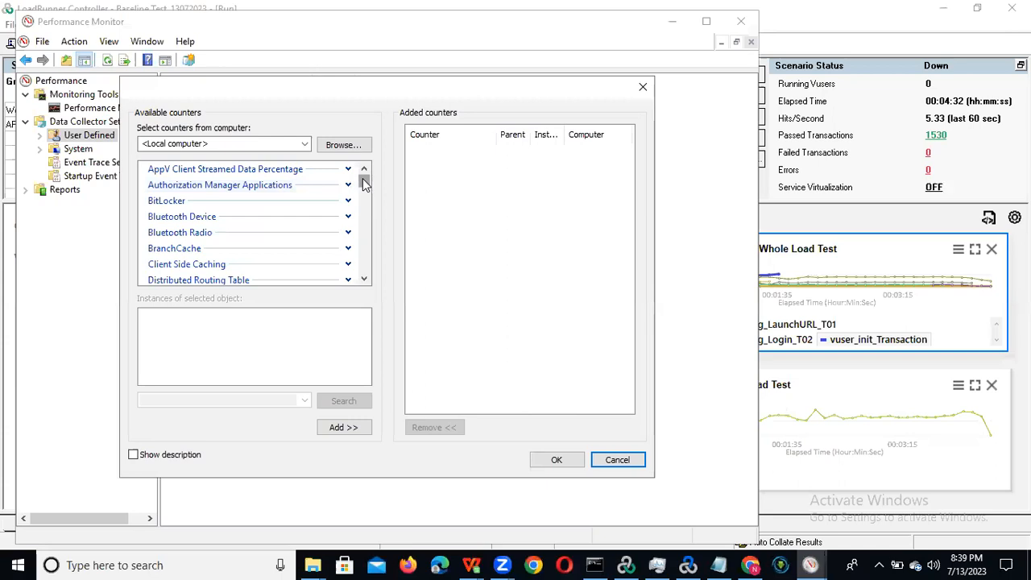
left_click_drag(364, 185, 352, 230)
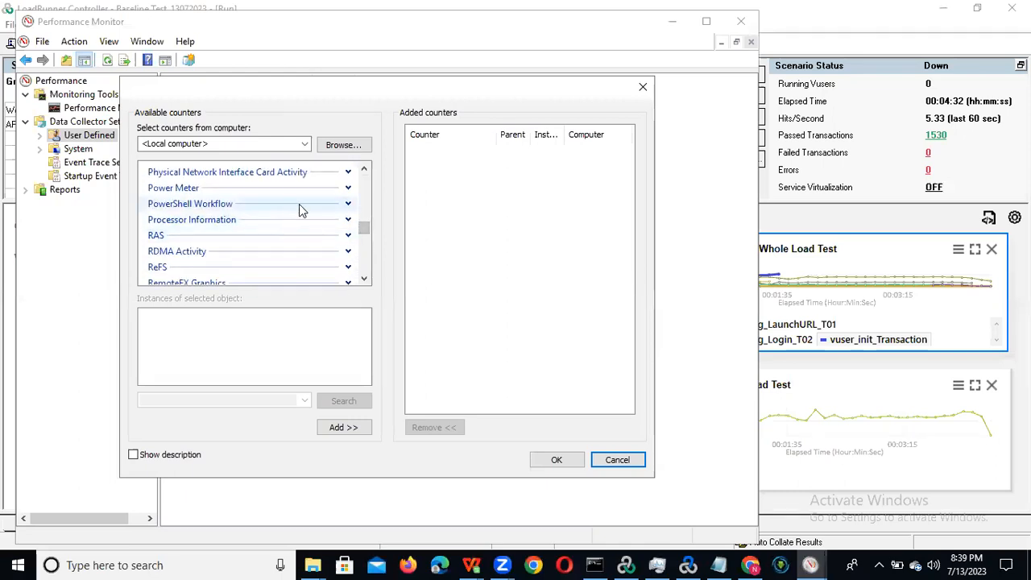
left_click(364, 170)
left_click(364, 170)
left_click(364, 172)
left_click(364, 171)
left_click(365, 172)
left_click(364, 172)
left_click(364, 172)
left_click(364, 172)
left_click(364, 172)
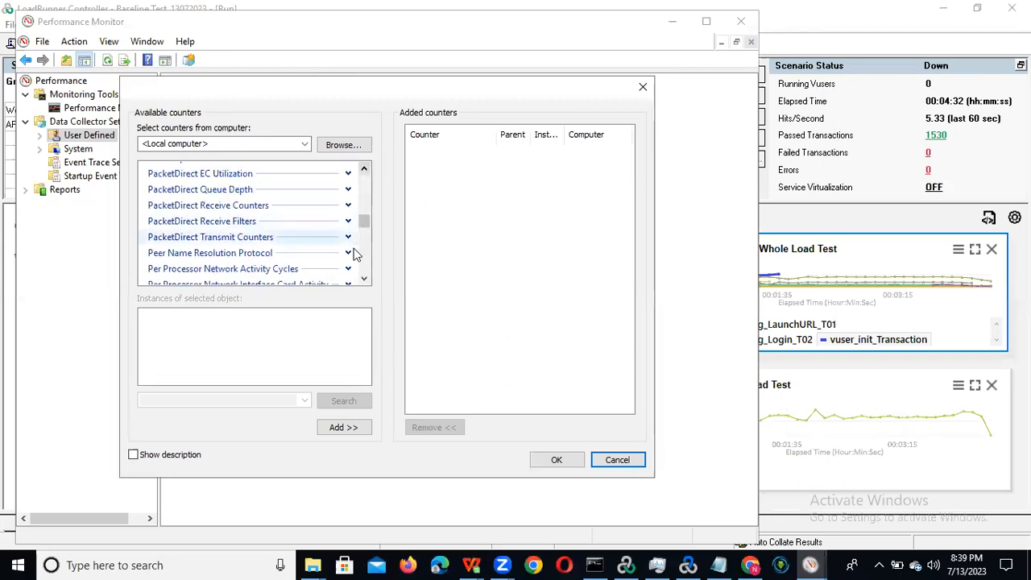
left_click(364, 280)
left_click(364, 280)
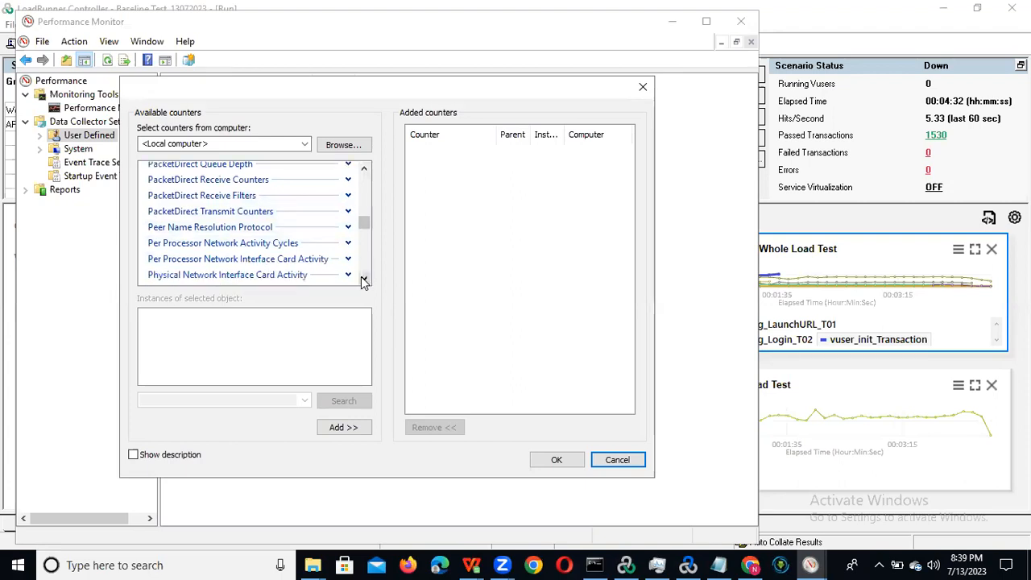
left_click(364, 280)
left_click(363, 281)
left_click(364, 280)
left_click(363, 280)
left_click(364, 281)
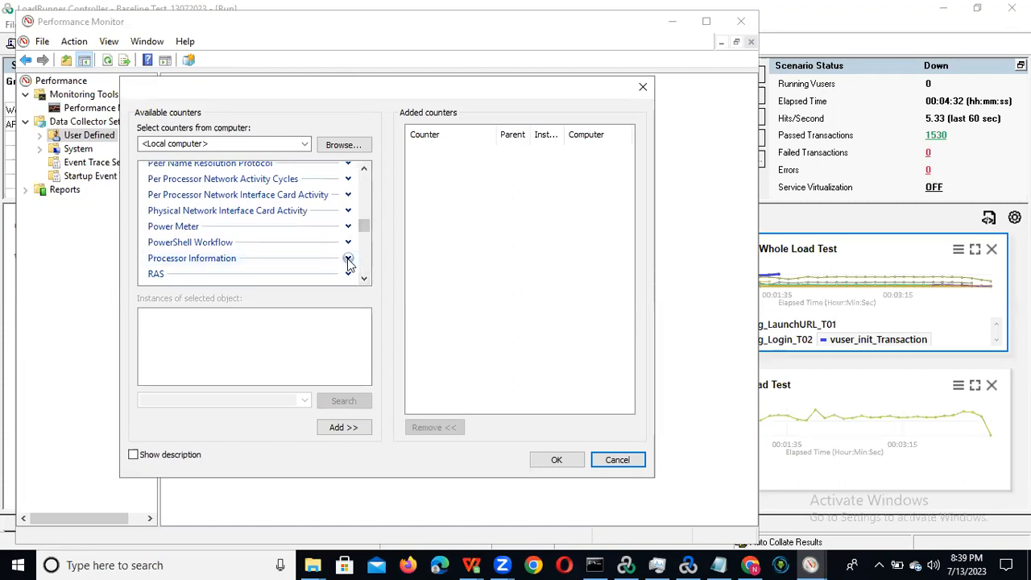
left_click(348, 259)
left_click(365, 279)
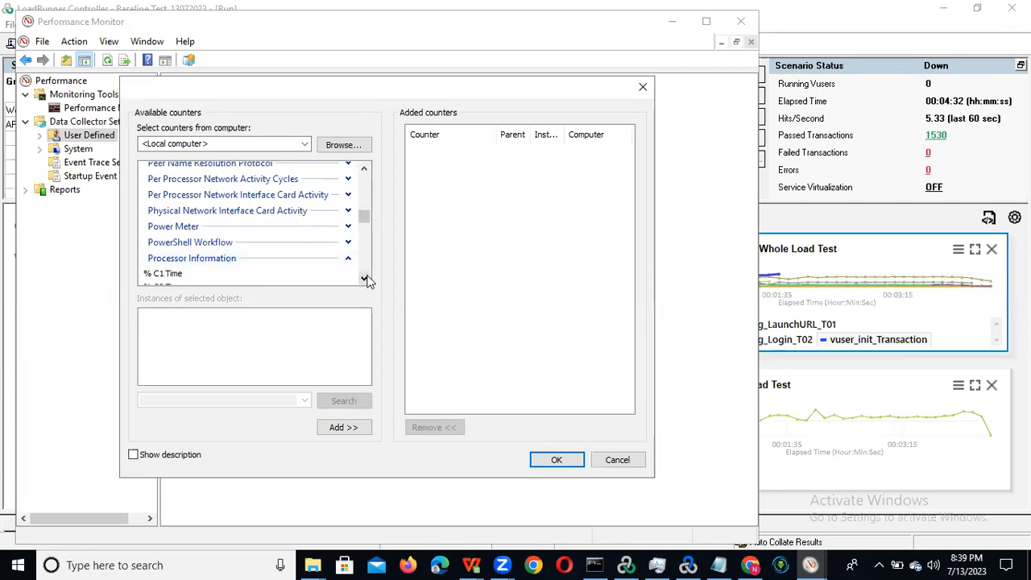
left_click(364, 279)
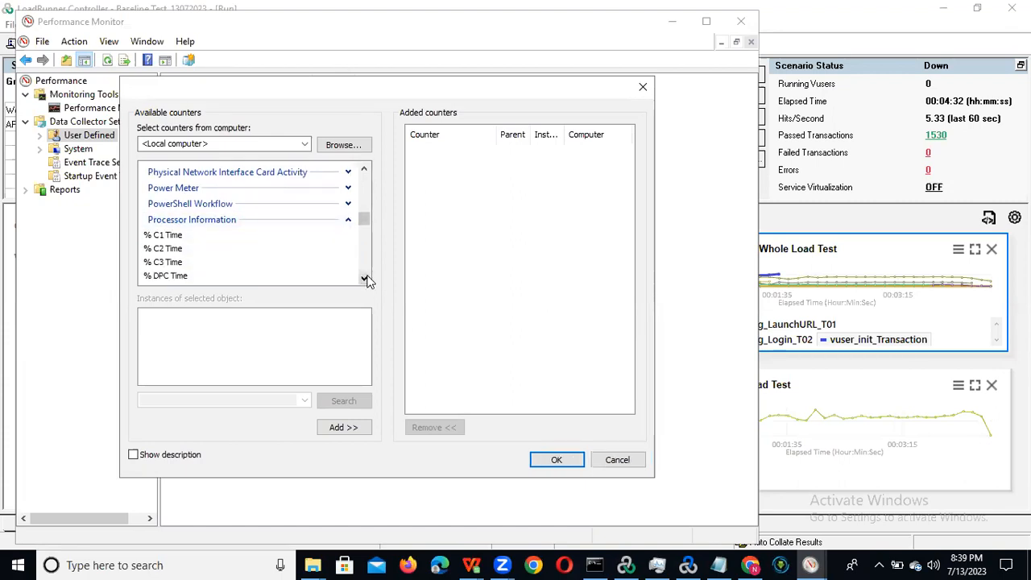
Step: Look through the Processor Information counters and the instances offered for them
left_click(215, 222)
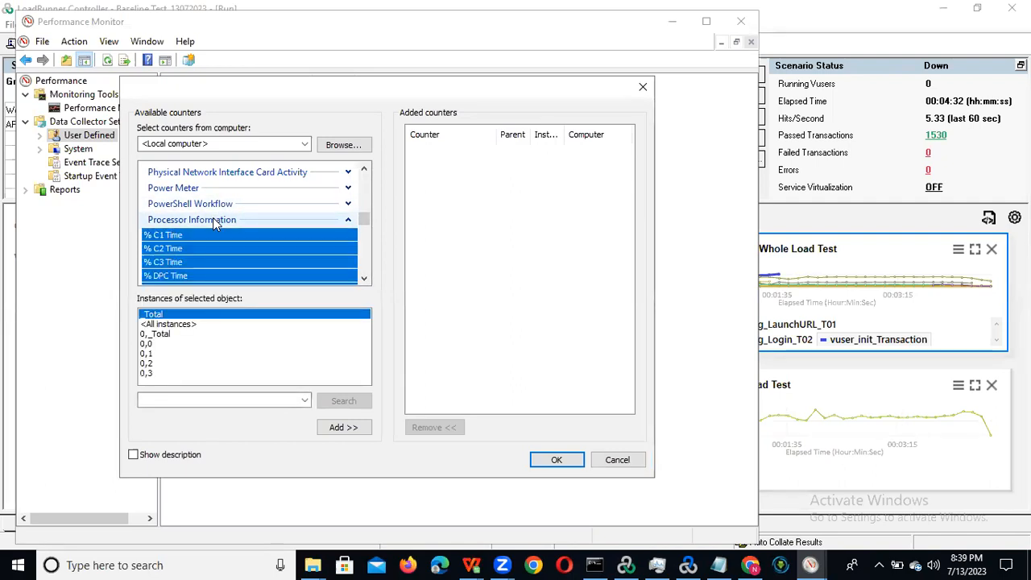
left_click(216, 247)
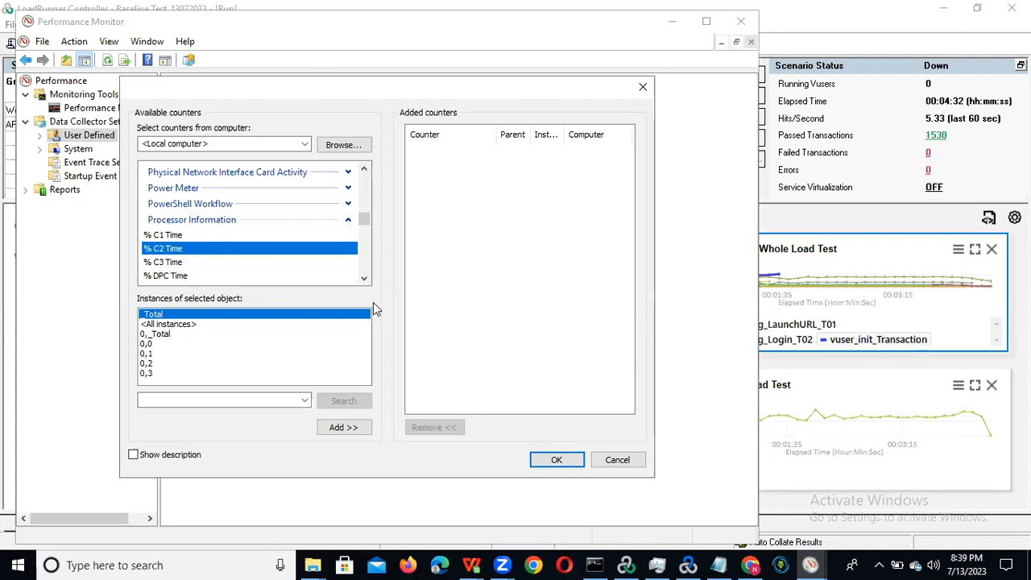
left_click(363, 279)
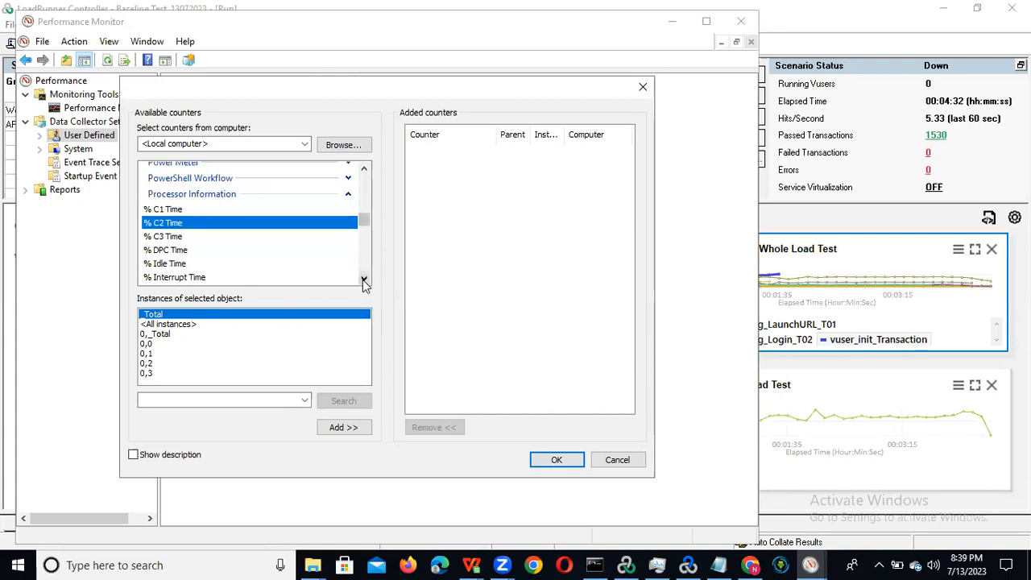
left_click(364, 279)
left_click(364, 279)
left_click(364, 278)
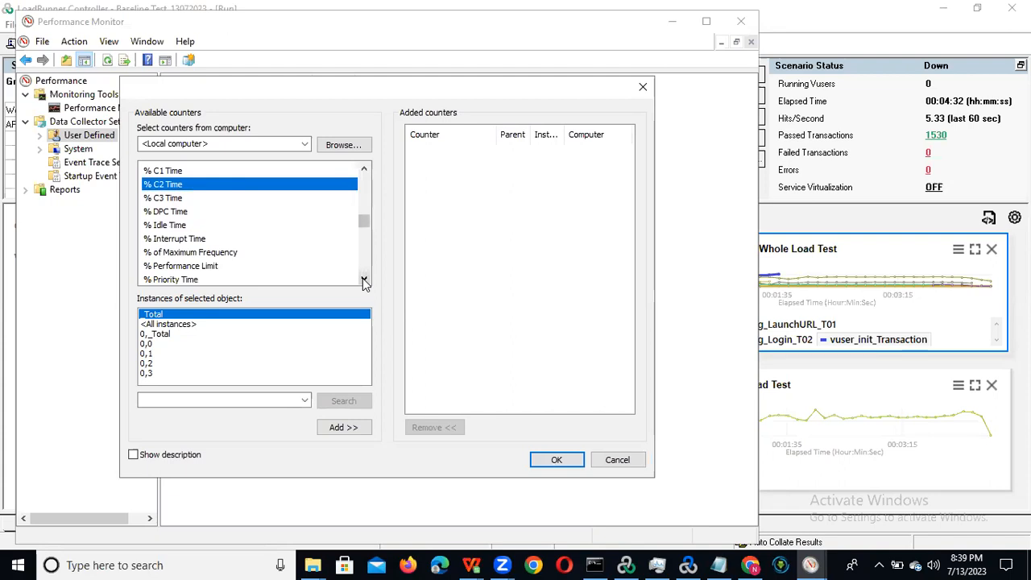
left_click(364, 279)
left_click(364, 279)
left_click(365, 279)
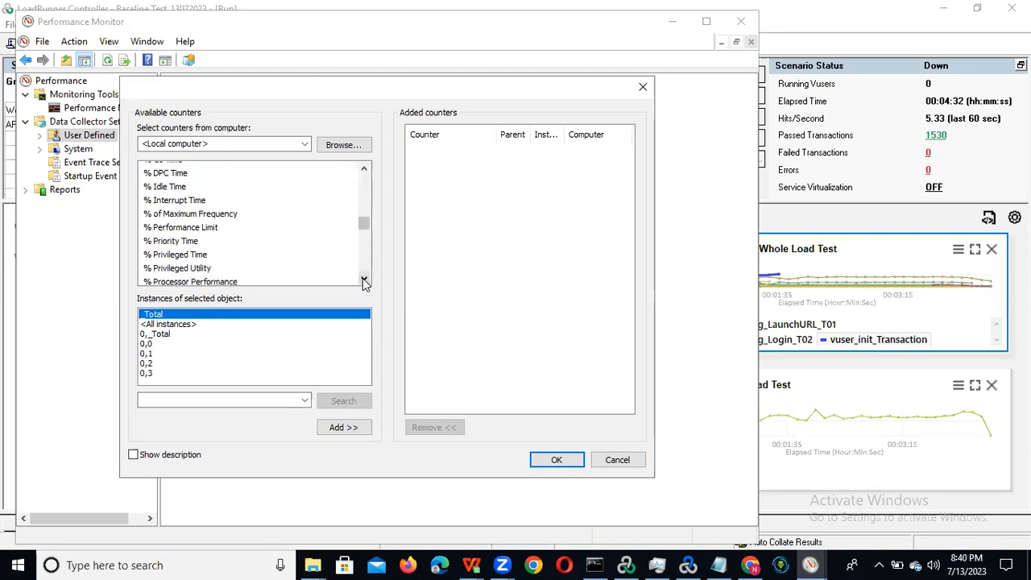
left_click(364, 279)
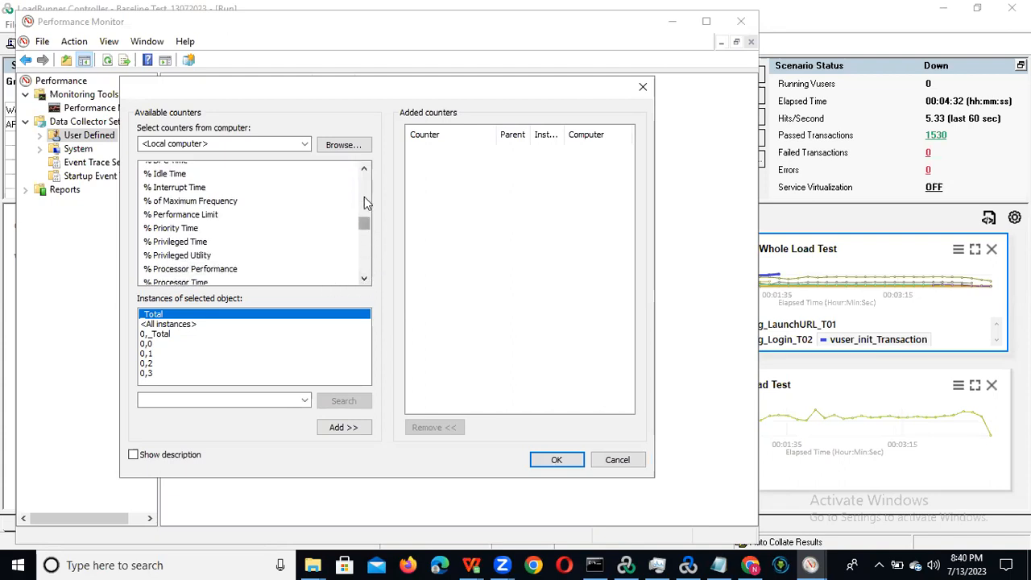
left_click(364, 169)
left_click(364, 169)
left_click(364, 169)
left_click(364, 169)
left_click(364, 170)
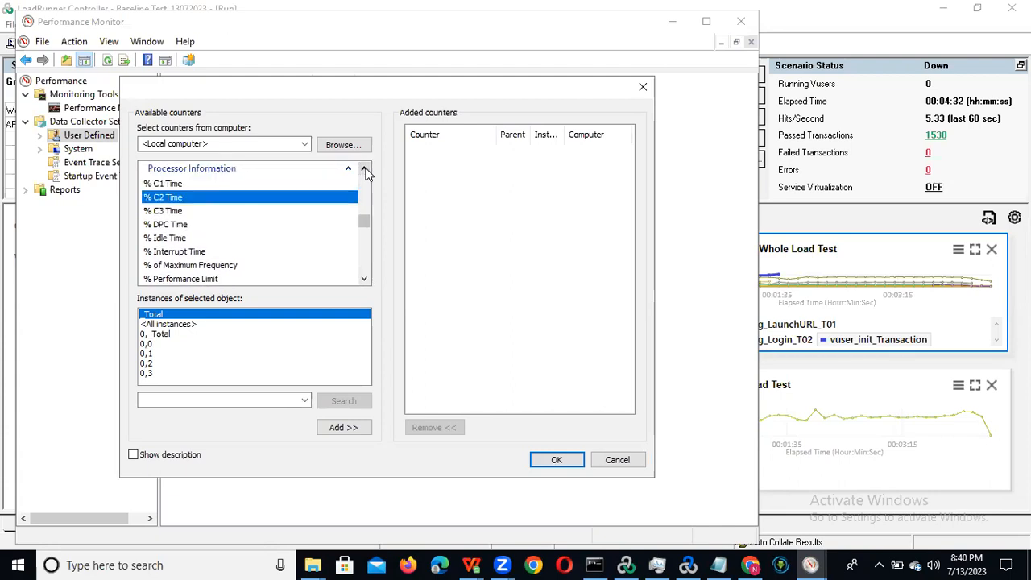
left_click(364, 169)
Step: Add the % Processor Time counter of Processor Information for the _Total instance
left_click(364, 279)
left_click(364, 280)
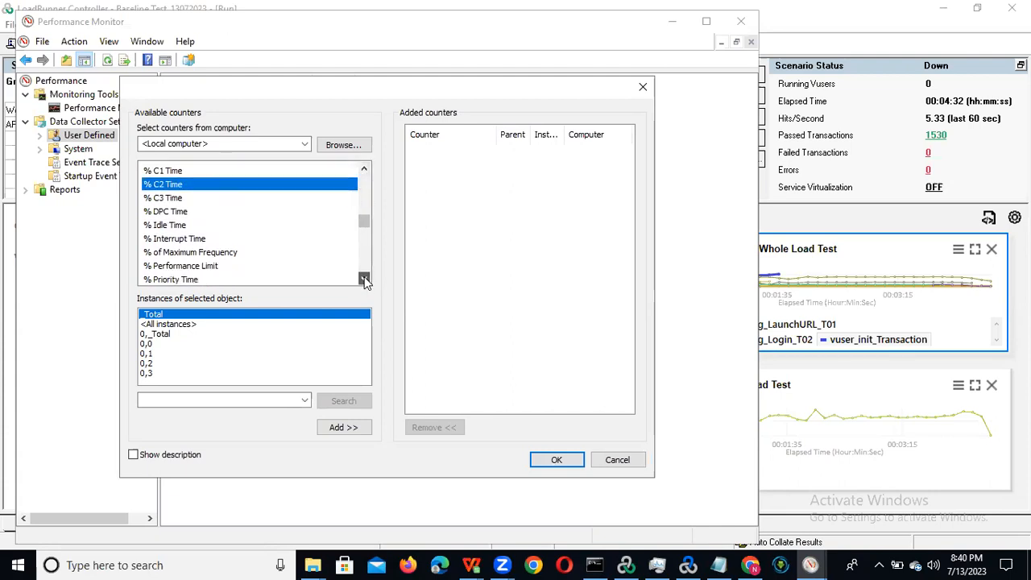
left_click(365, 280)
left_click(364, 280)
left_click(364, 279)
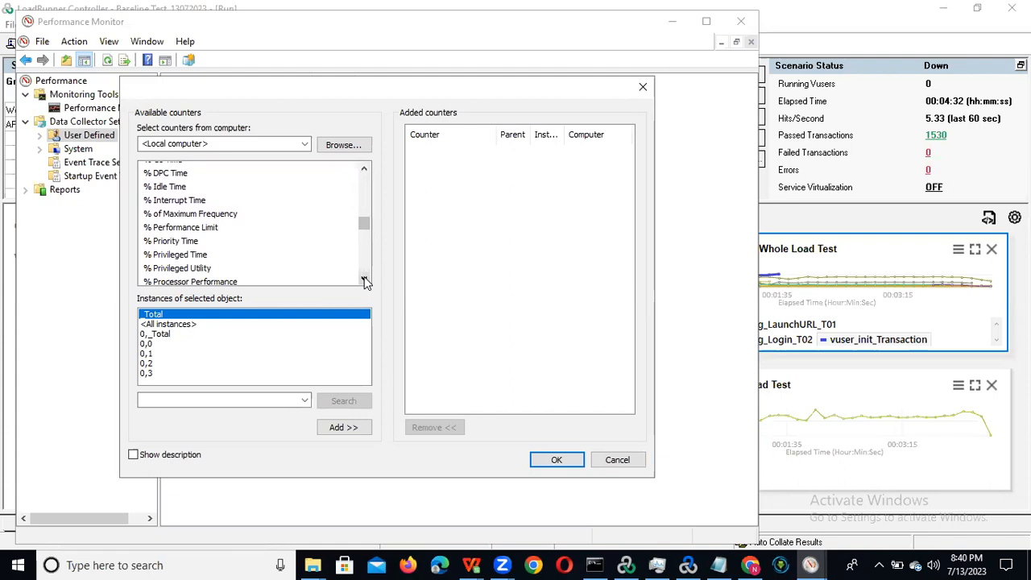
left_click(364, 279)
left_click(365, 279)
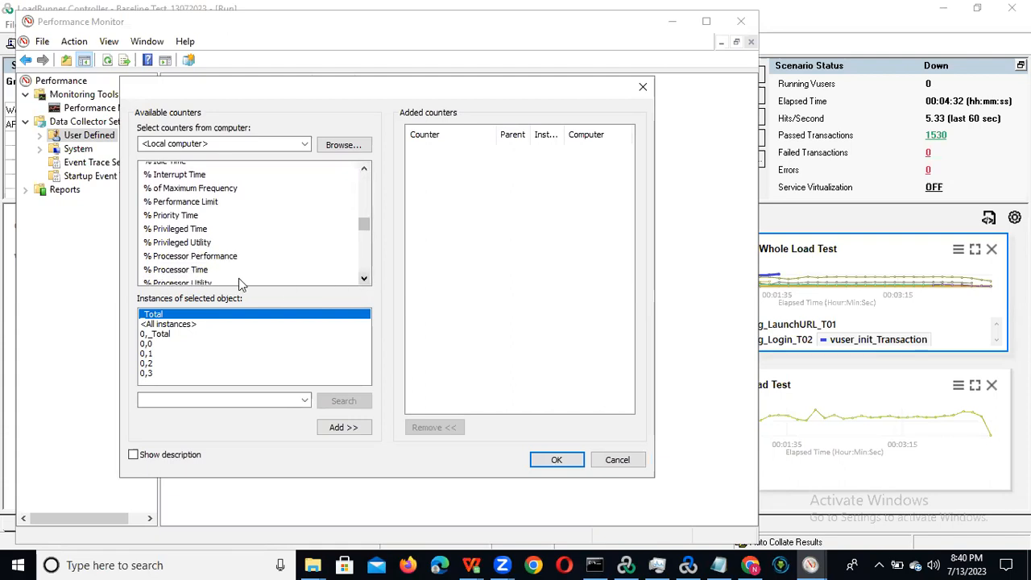
left_click(174, 272)
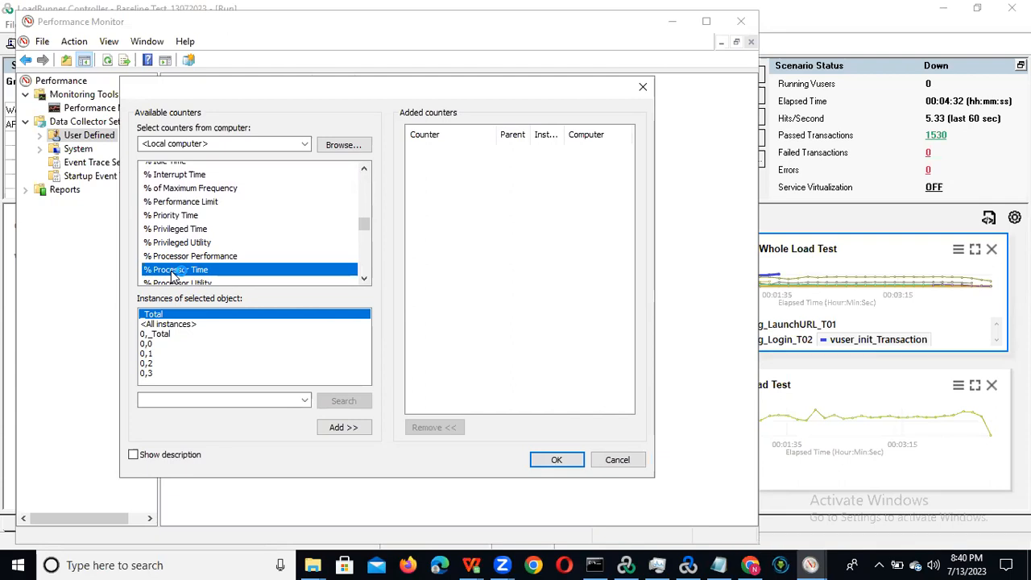
left_click(339, 428)
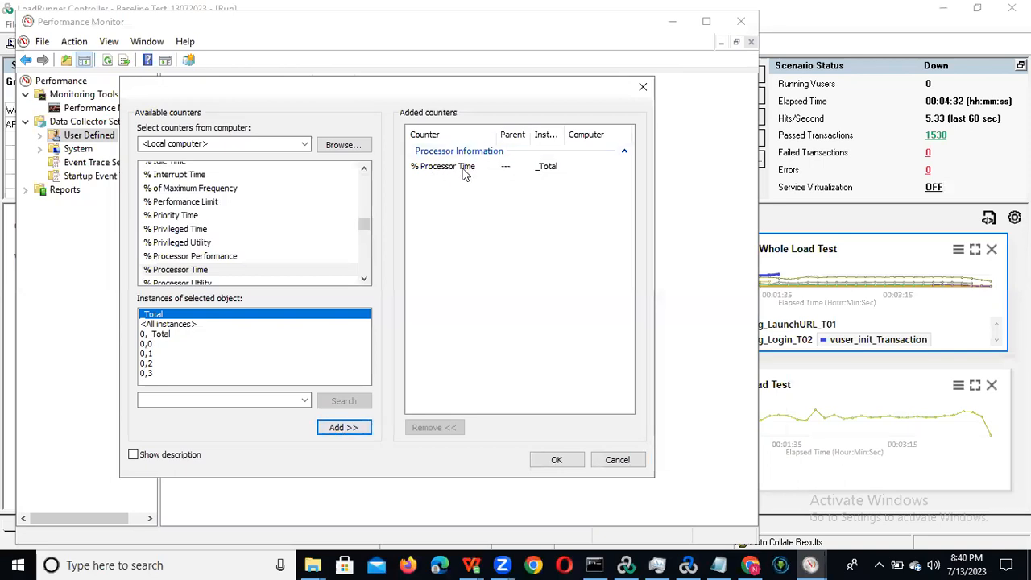
Step: Add the % User Time counter of Processor Information for the _Total instance
left_click(364, 280)
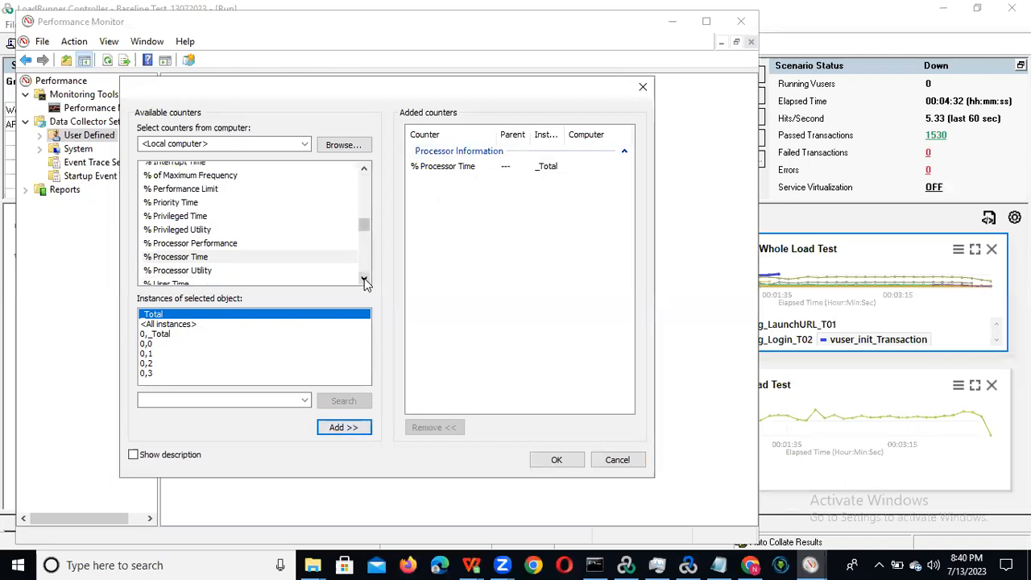
left_click(364, 280)
left_click(364, 281)
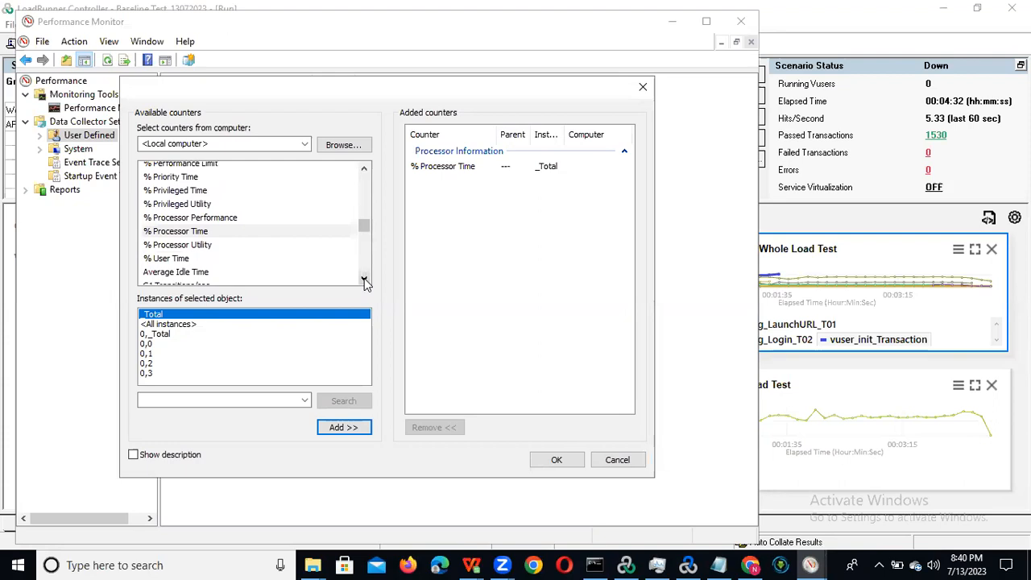
left_click(179, 260)
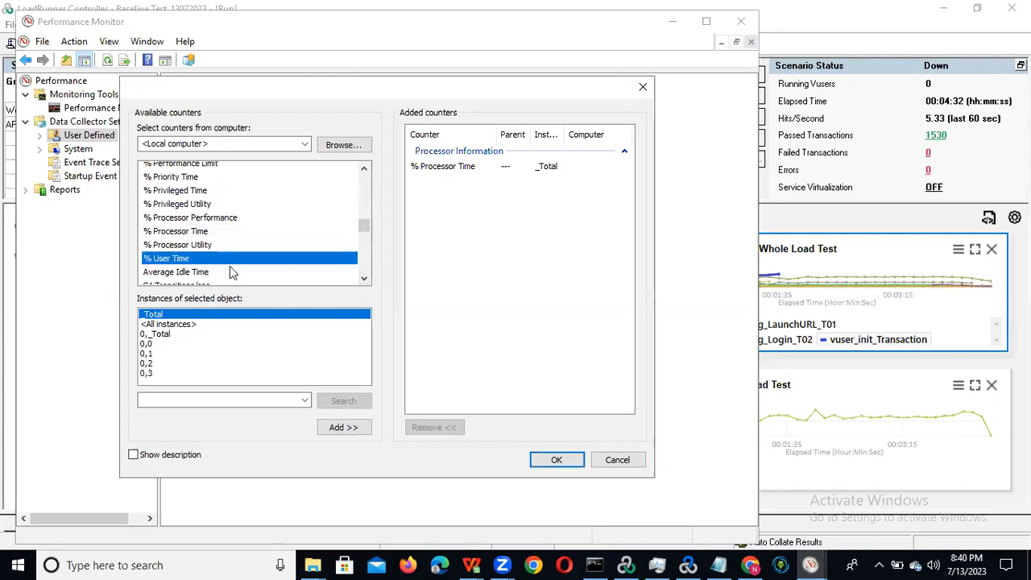
left_click(342, 428)
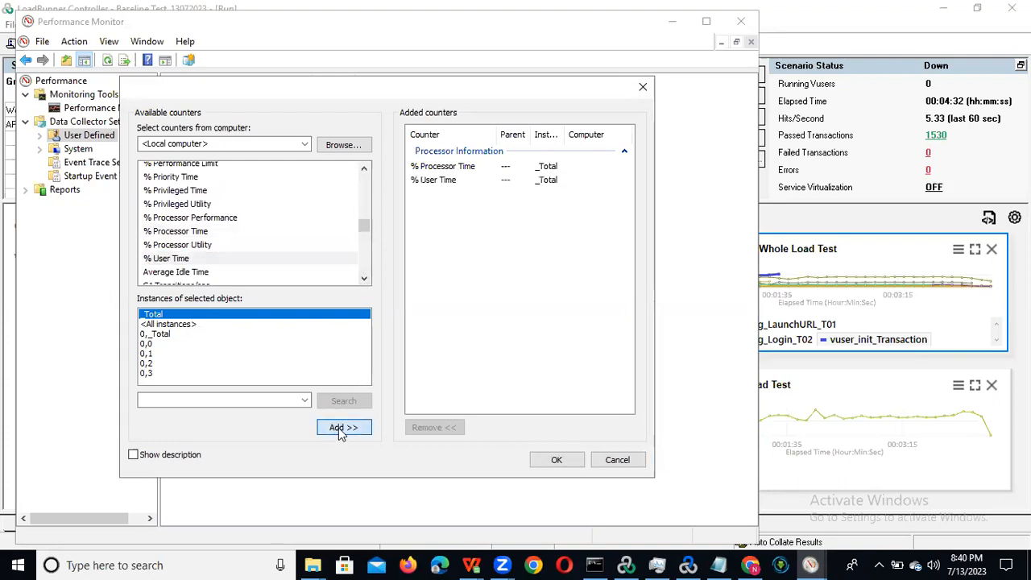
Step: Examine the Processor Information counters listed below % User Time
left_click(365, 279)
left_click(364, 279)
left_click(364, 279)
left_click(364, 279)
left_click(364, 279)
left_click(364, 279)
left_click(365, 279)
left_click(364, 279)
left_click(364, 278)
left_click(364, 279)
left_click(364, 278)
left_click(365, 279)
left_click(364, 279)
Step: Add the % Privileged Time counter of Processor Information for the _Total instance
left_click(364, 172)
left_click(364, 172)
left_click(364, 171)
left_click(364, 171)
left_click(364, 172)
left_click(365, 171)
left_click(364, 172)
left_click(365, 172)
left_click(364, 172)
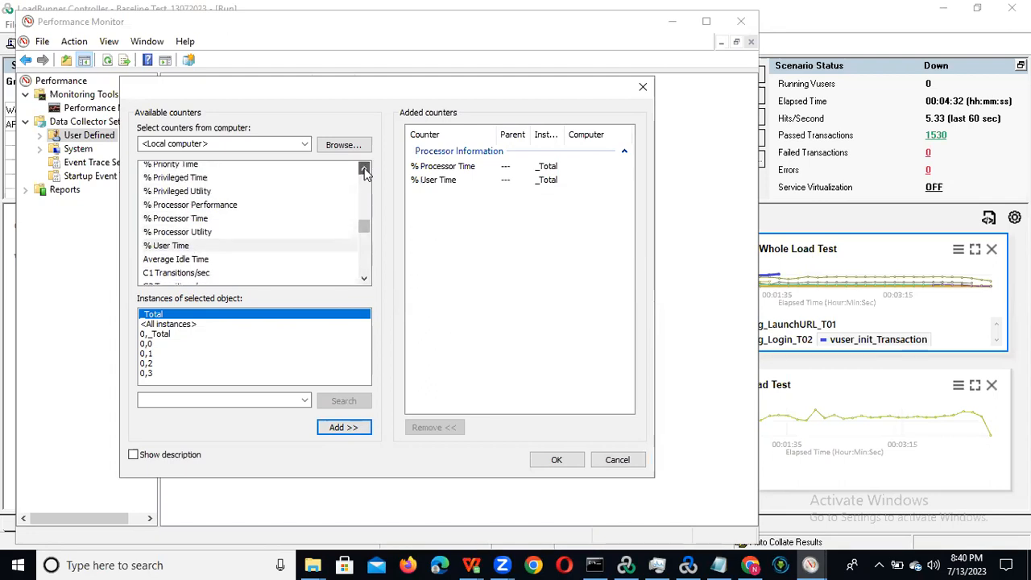
left_click(365, 172)
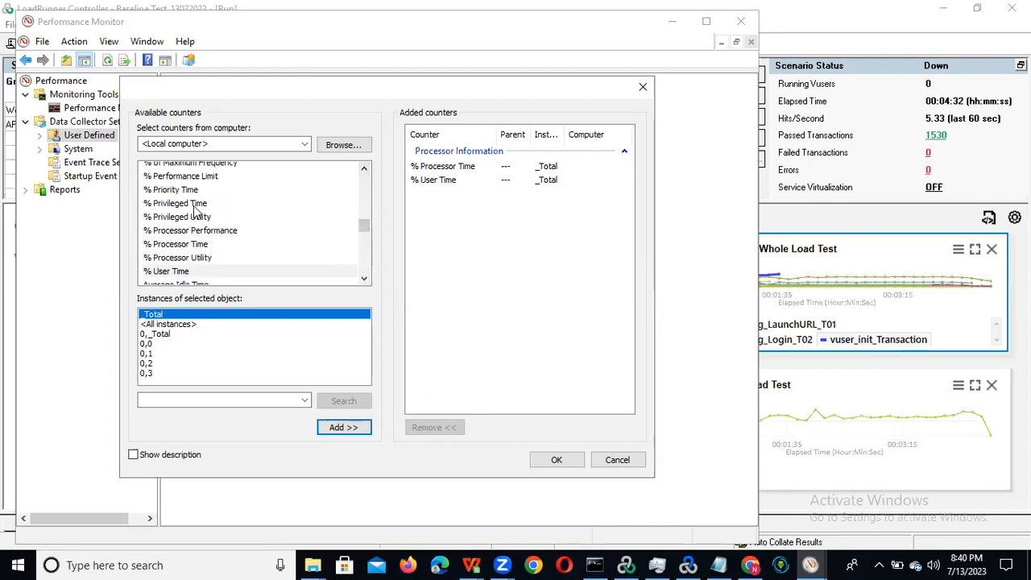
left_click(197, 205)
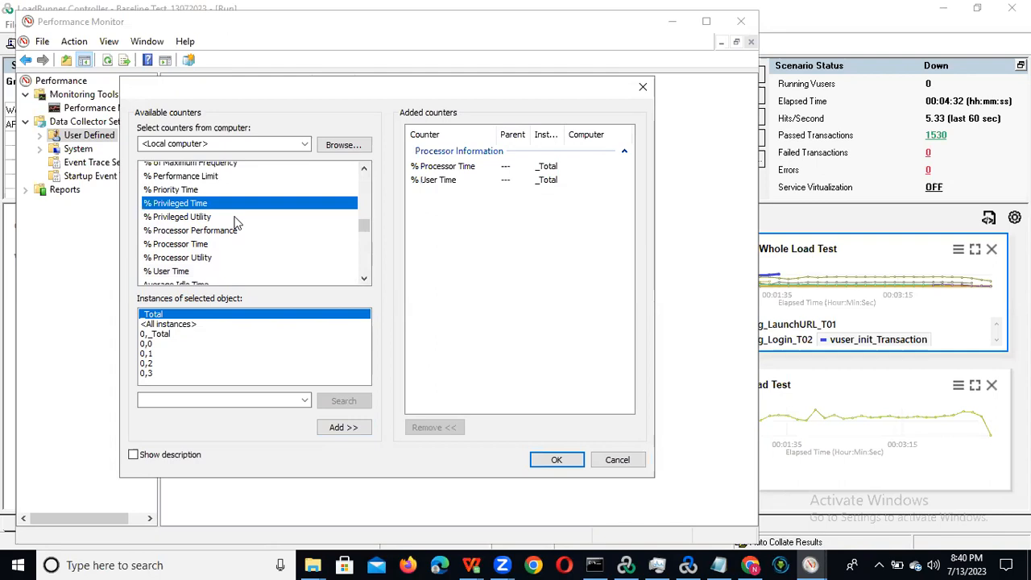
left_click(339, 431)
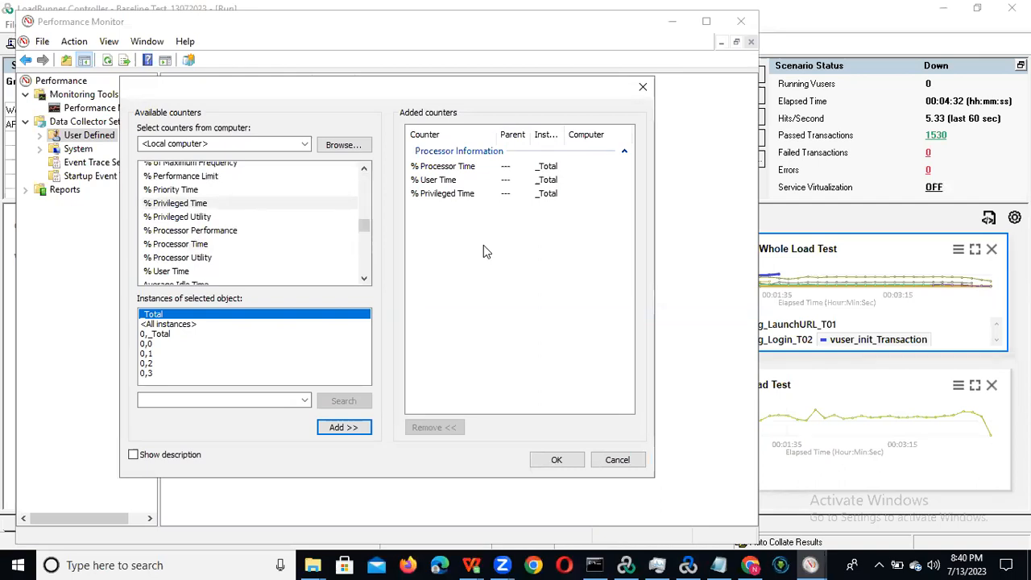
Step: Look through the available counter categories for a memory-related category
left_click(364, 169)
left_click(364, 169)
left_click(364, 170)
left_click(364, 169)
left_click(364, 169)
left_click(365, 169)
left_click(365, 169)
left_click(364, 170)
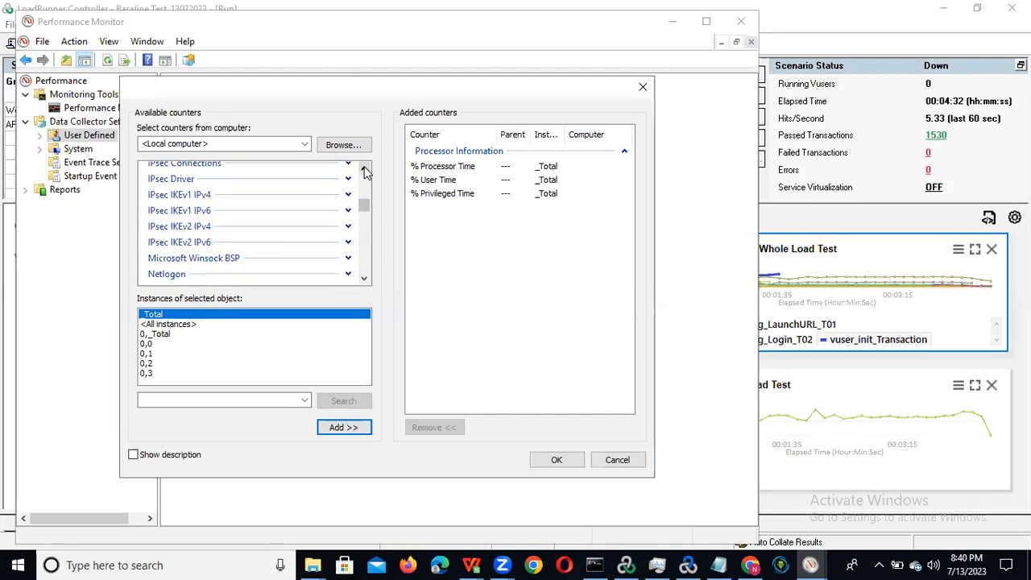
left_click(364, 279)
left_click(364, 279)
left_click(364, 278)
left_click(364, 279)
left_click(364, 278)
left_click(364, 278)
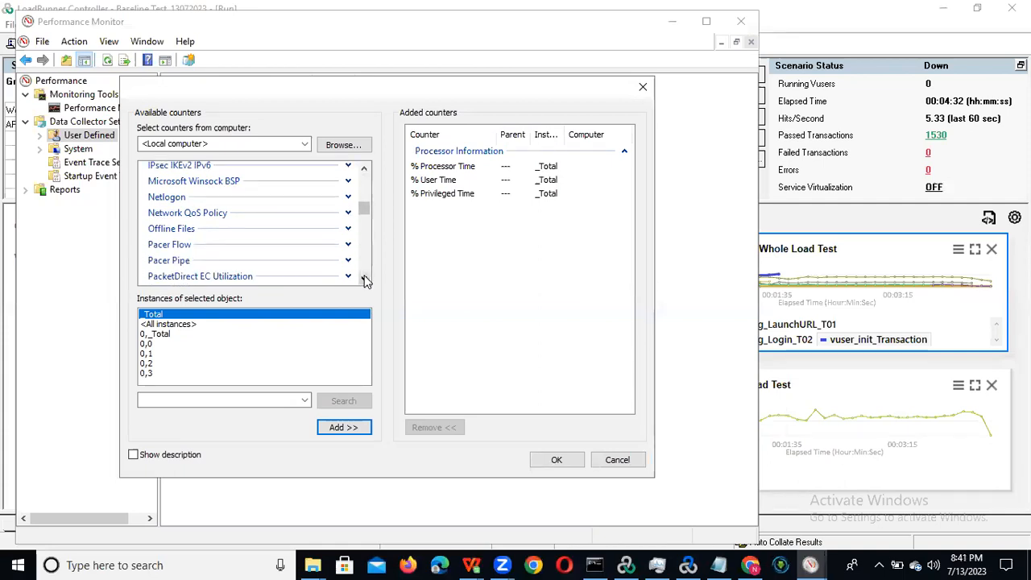
left_click(364, 279)
left_click(364, 278)
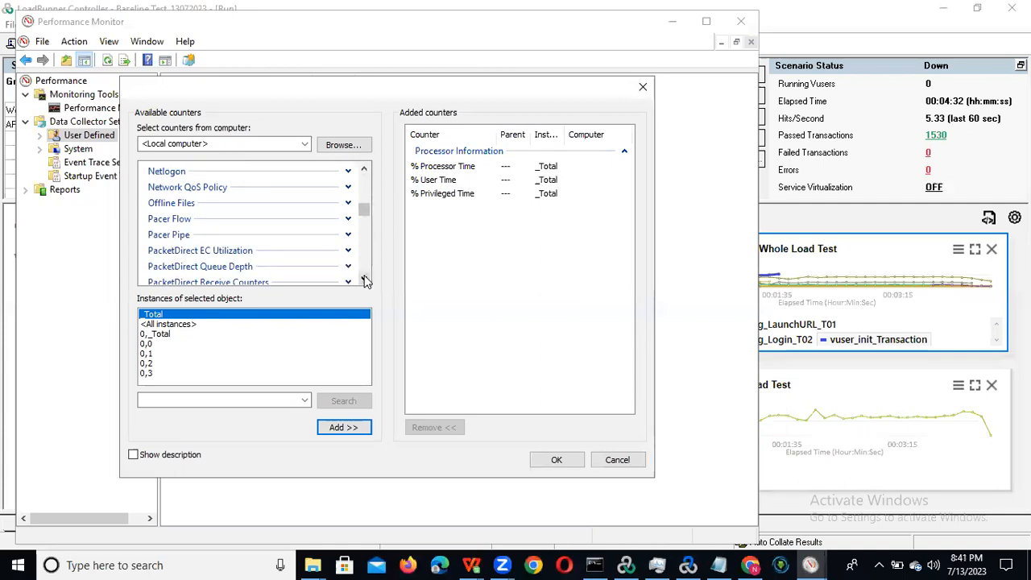
left_click(365, 167)
left_click(364, 167)
left_click(365, 167)
left_click(364, 168)
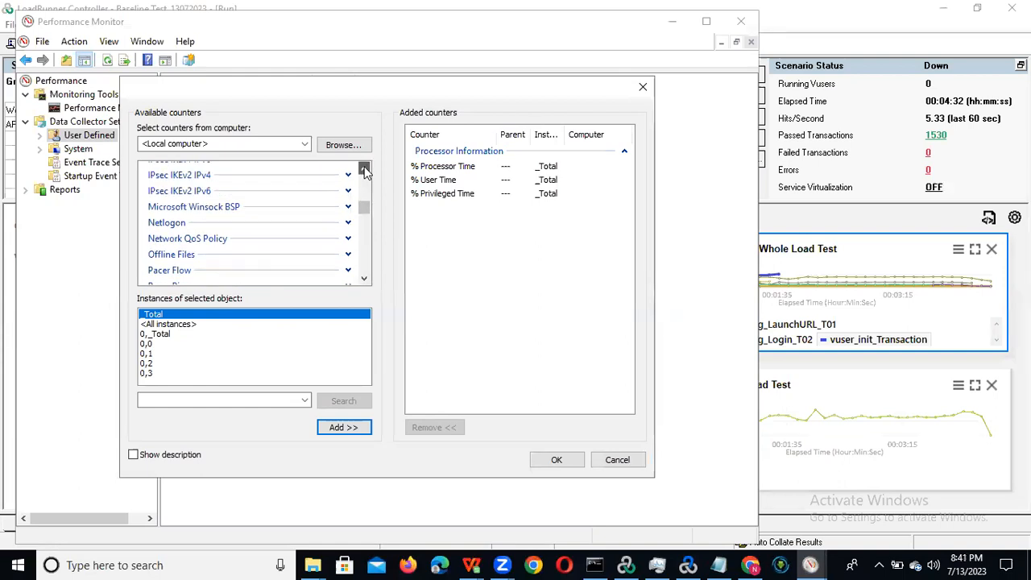
left_click(364, 167)
left_click(364, 167)
left_click(364, 167)
left_click(364, 167)
left_click(364, 167)
left_click(364, 168)
left_click(364, 168)
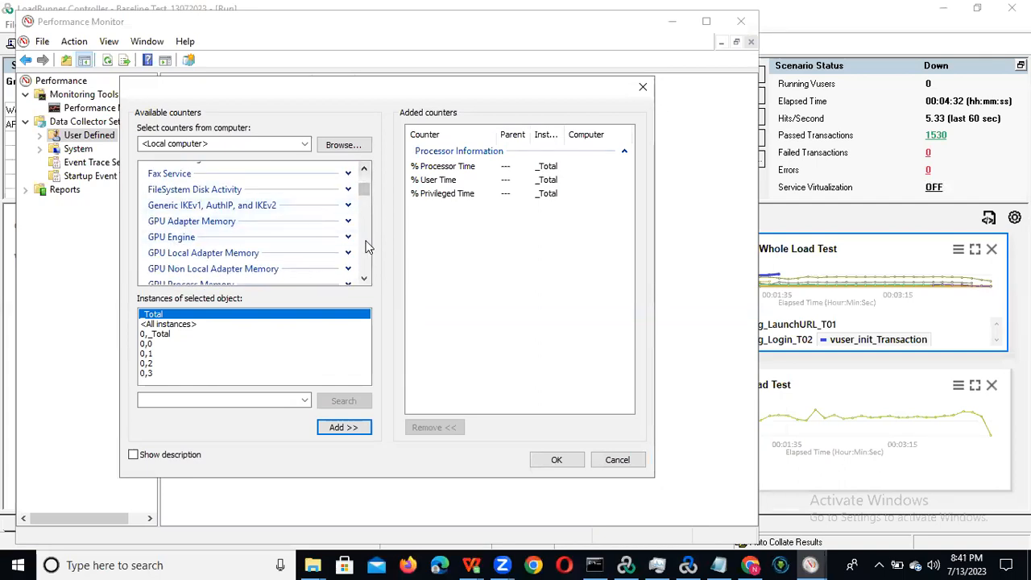
Step: Add the Total Committed counter of GPU Process Memory for all instances
left_click(364, 278)
left_click(364, 278)
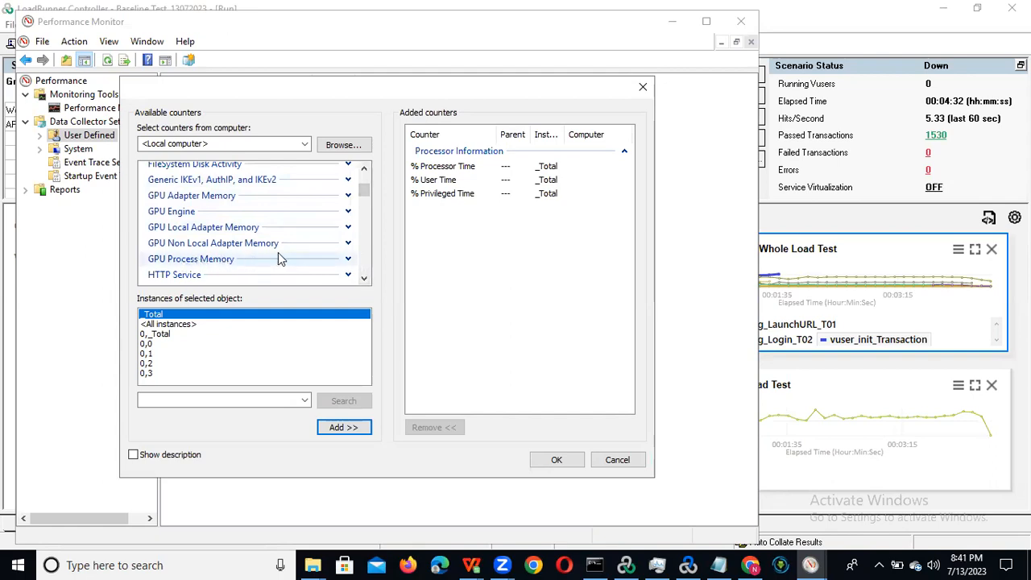
left_click(347, 259)
left_click(364, 278)
left_click(364, 278)
left_click(364, 278)
left_click(365, 278)
left_click(365, 278)
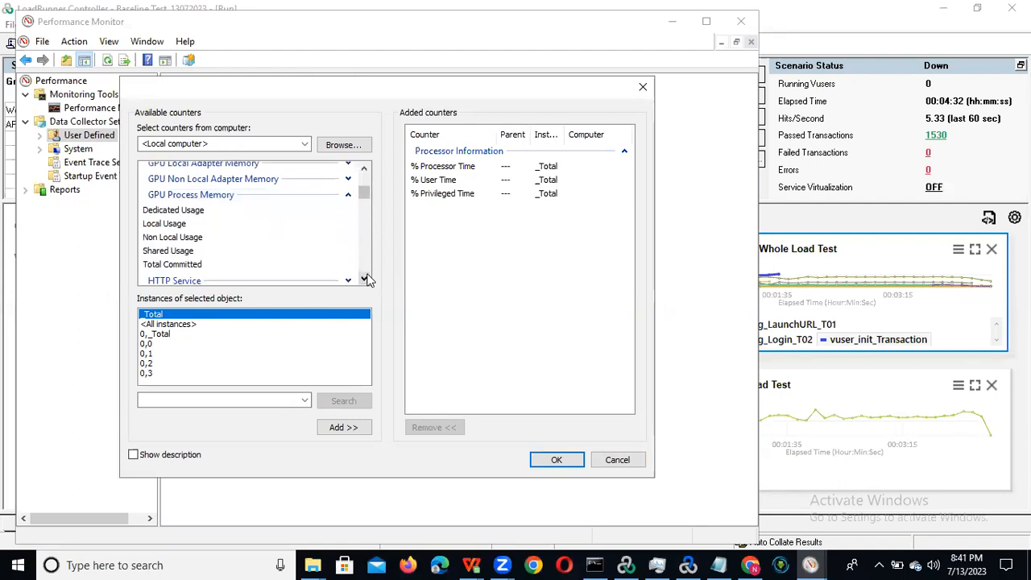
left_click(172, 265)
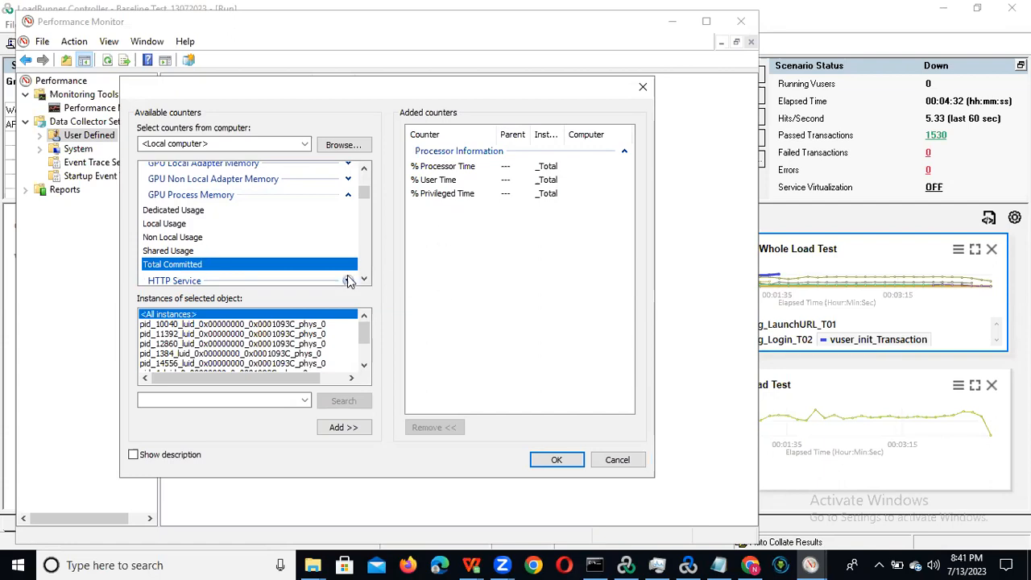
left_click(343, 427)
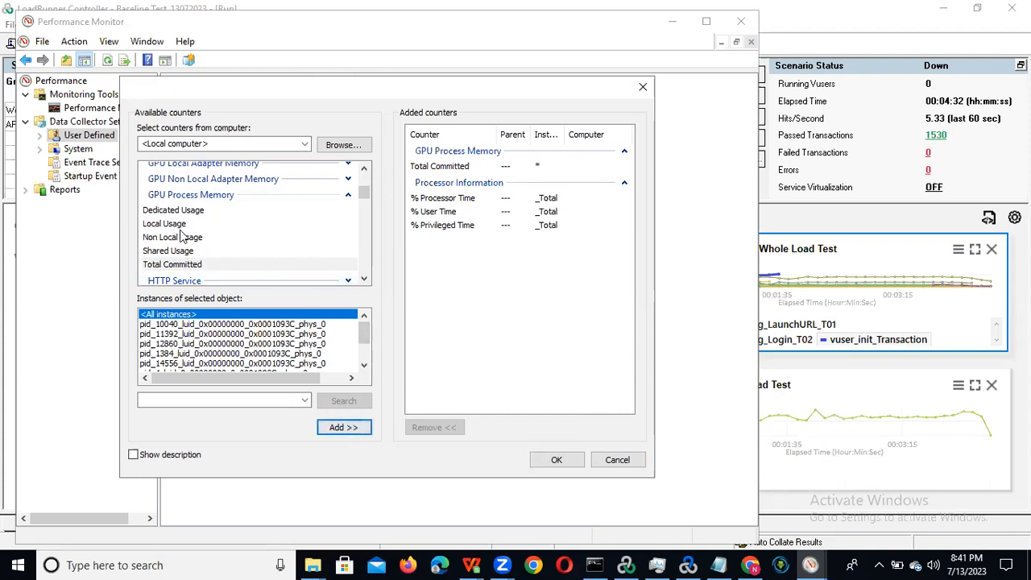
Step: Add the Local Usage counter of GPU Process Memory for all instances and accept the counter selection
left_click(175, 225)
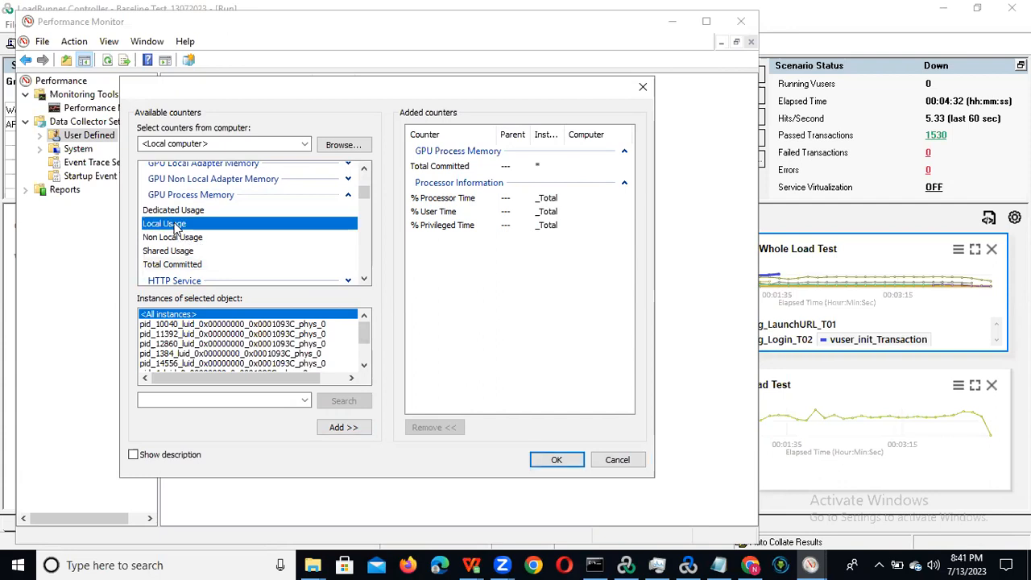
left_click(337, 431)
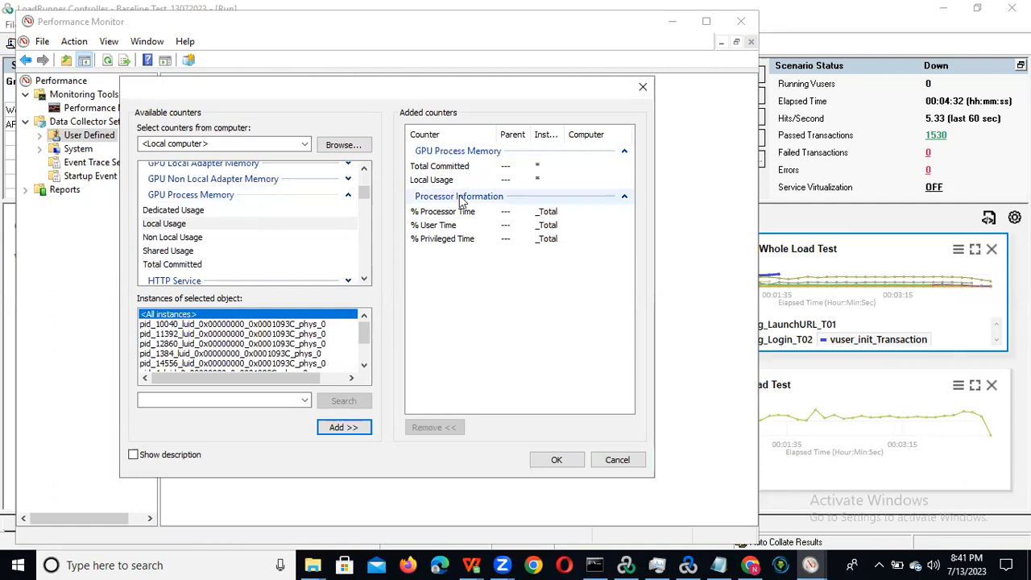
left_click(363, 279)
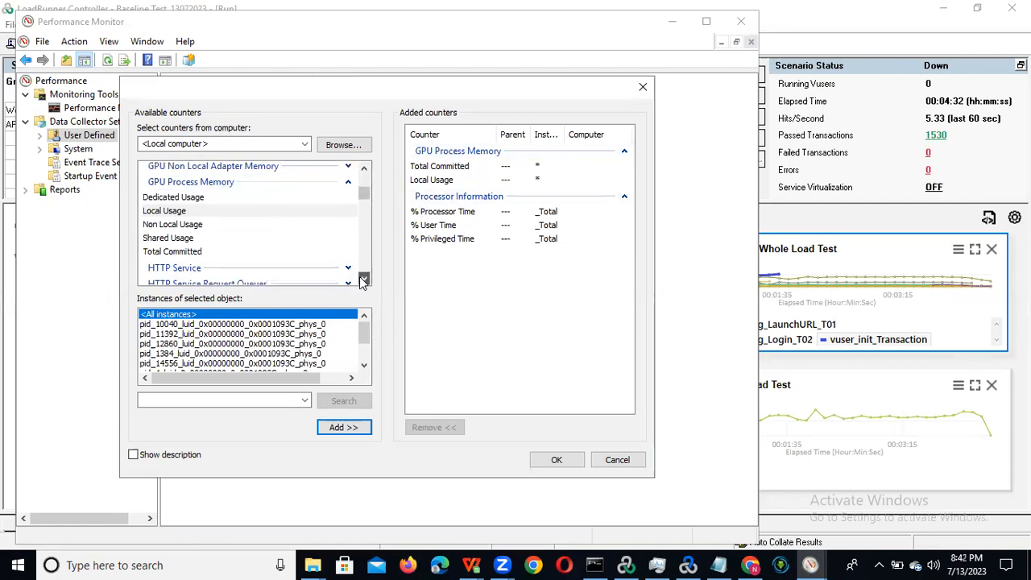
left_click_drag(363, 278, 362, 279)
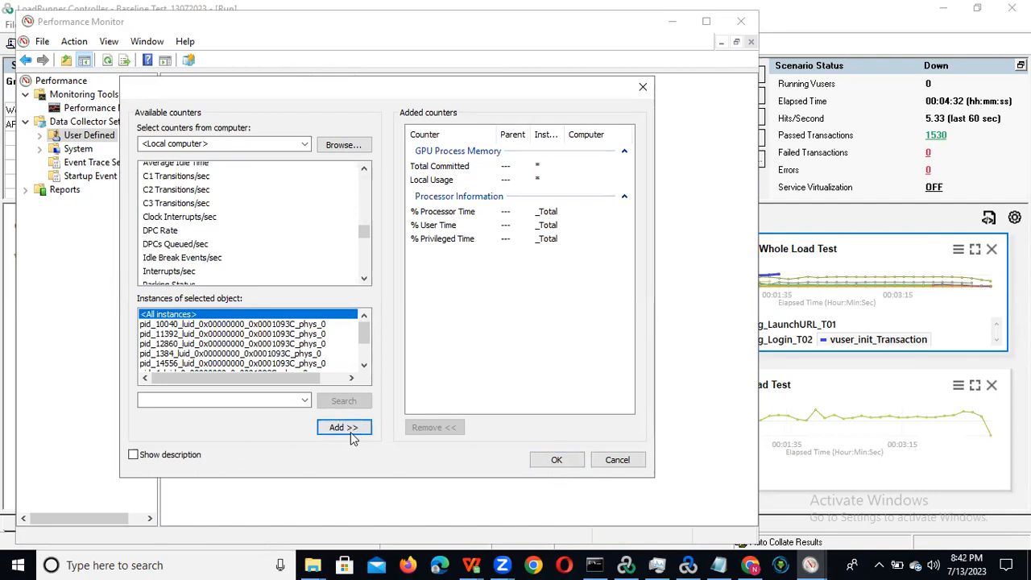
left_click(556, 459)
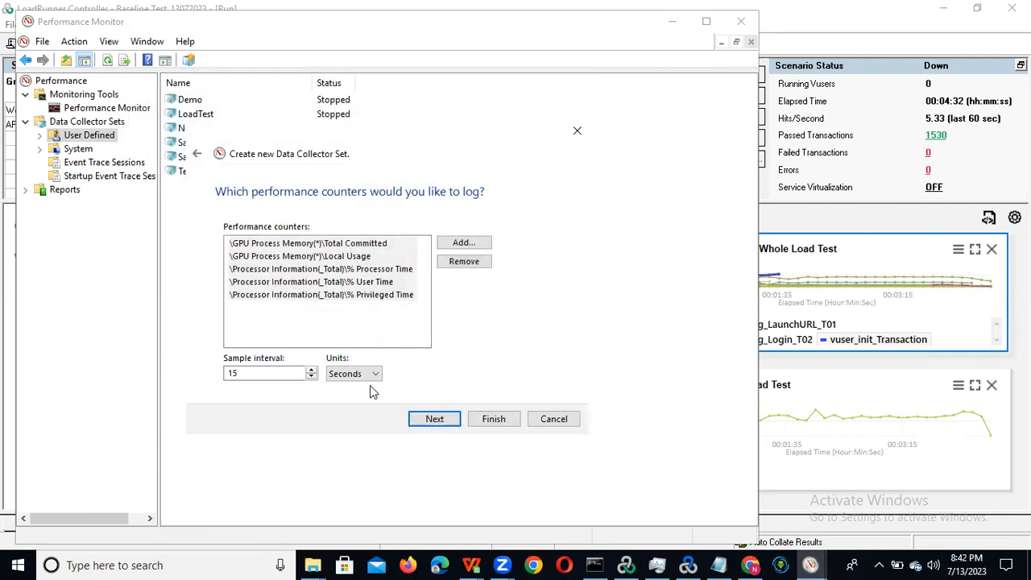
Step: Set the root directory to %systemdrive%\PerfLogs\Admin\Baseline_13072023 and finish creating the data collector set with Save and close
left_click(434, 420)
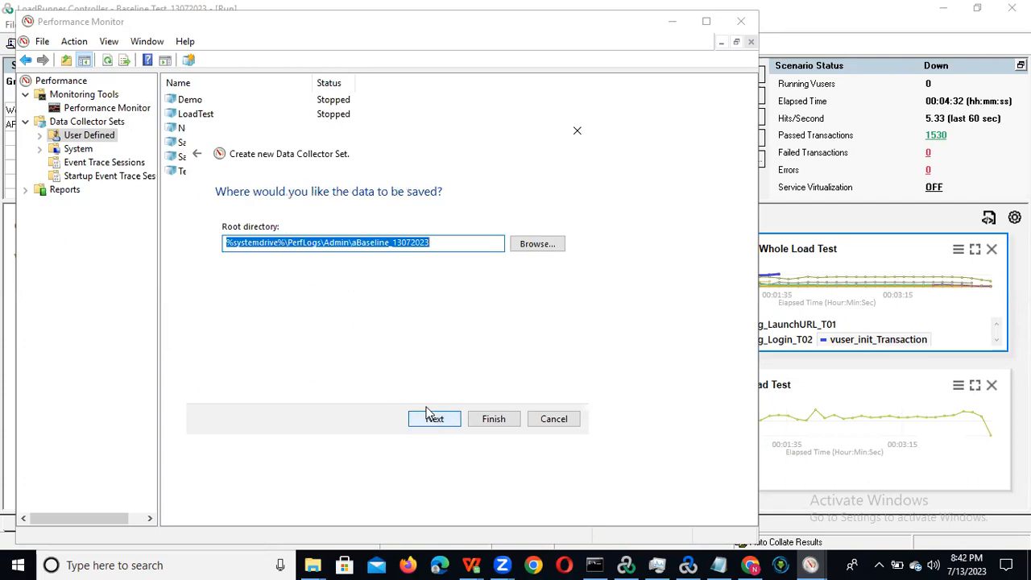
left_click(445, 244)
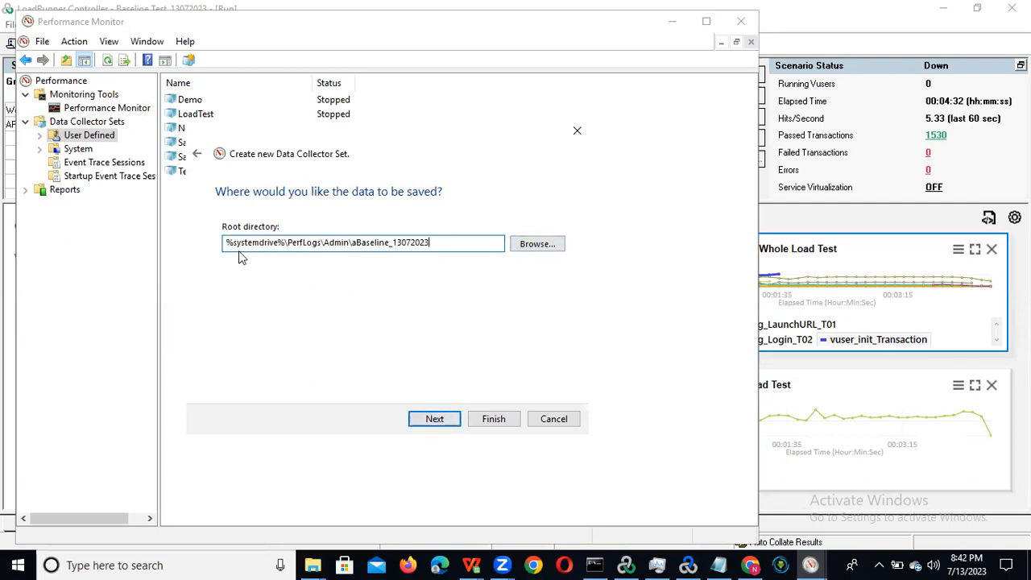
left_click(358, 242)
key("BackSpace")
left_click(538, 244)
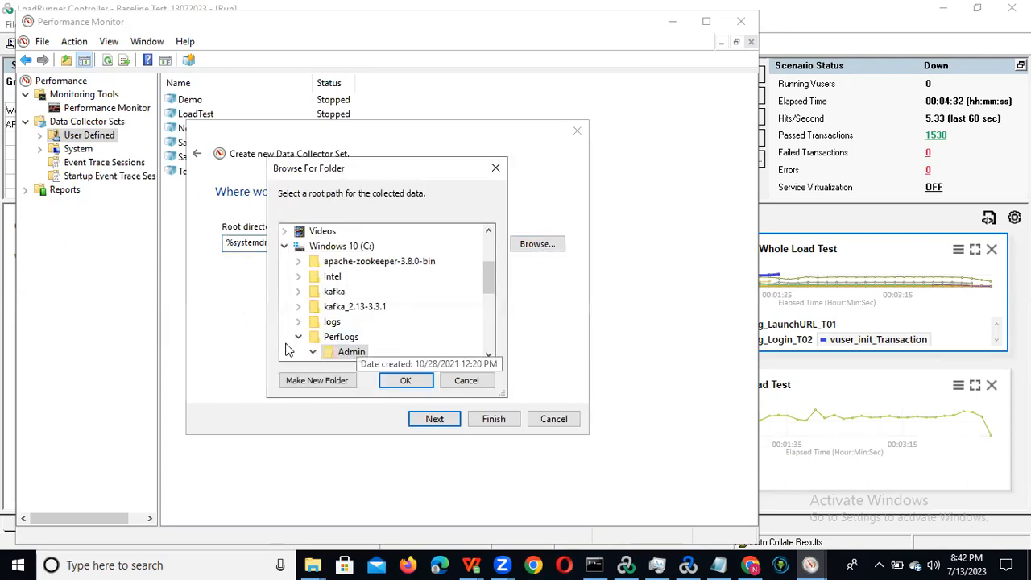
left_click(502, 168)
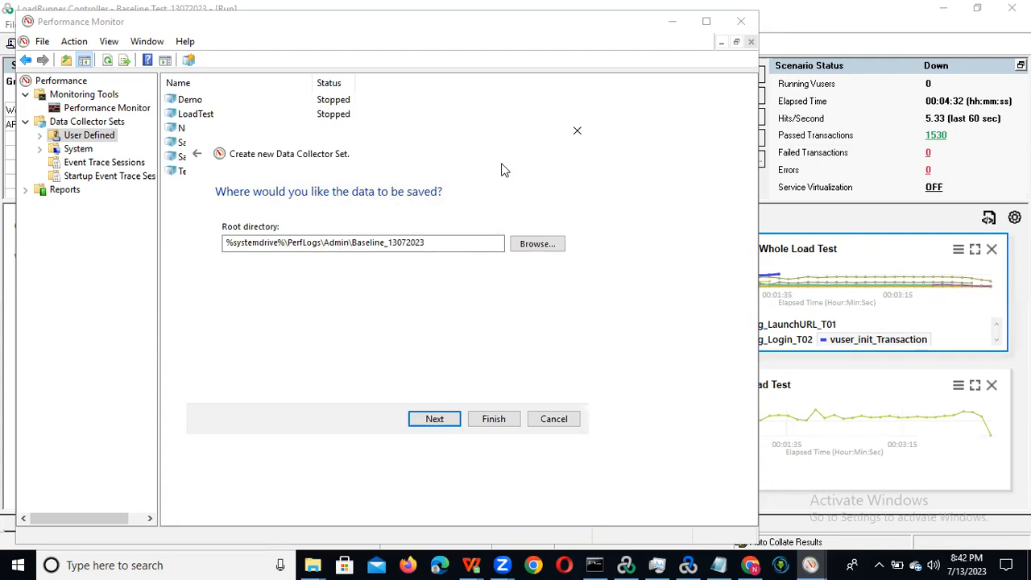
left_click(433, 420)
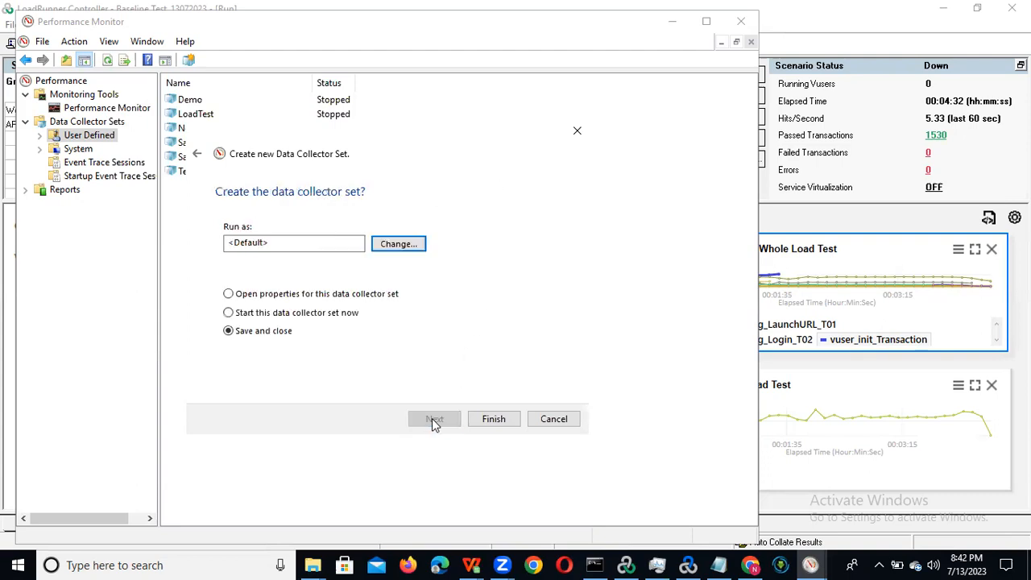
left_click(486, 420)
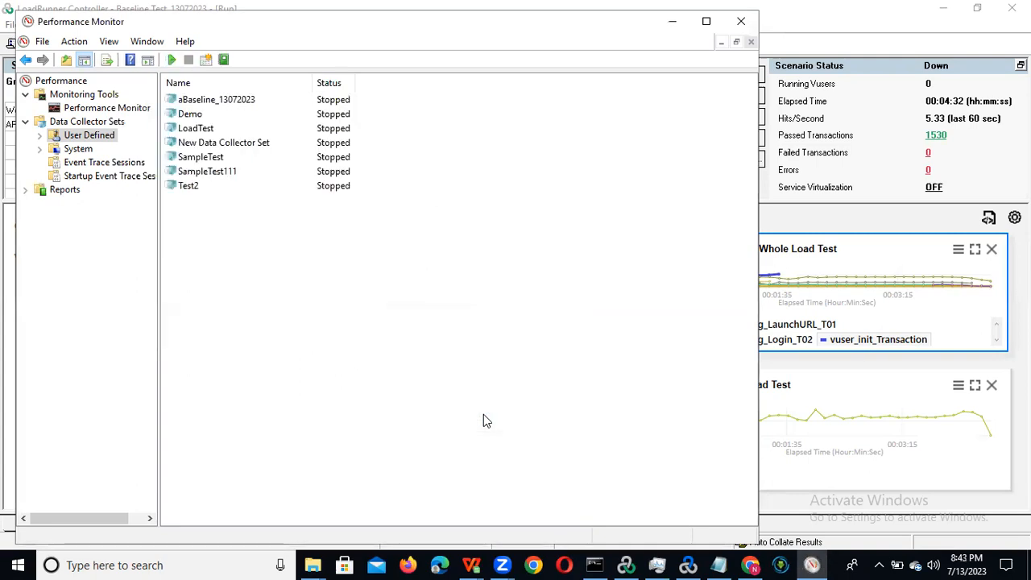
Step: Expand the user-defined data collector sets and open the properties of aBaseline_13072023
left_click(215, 105)
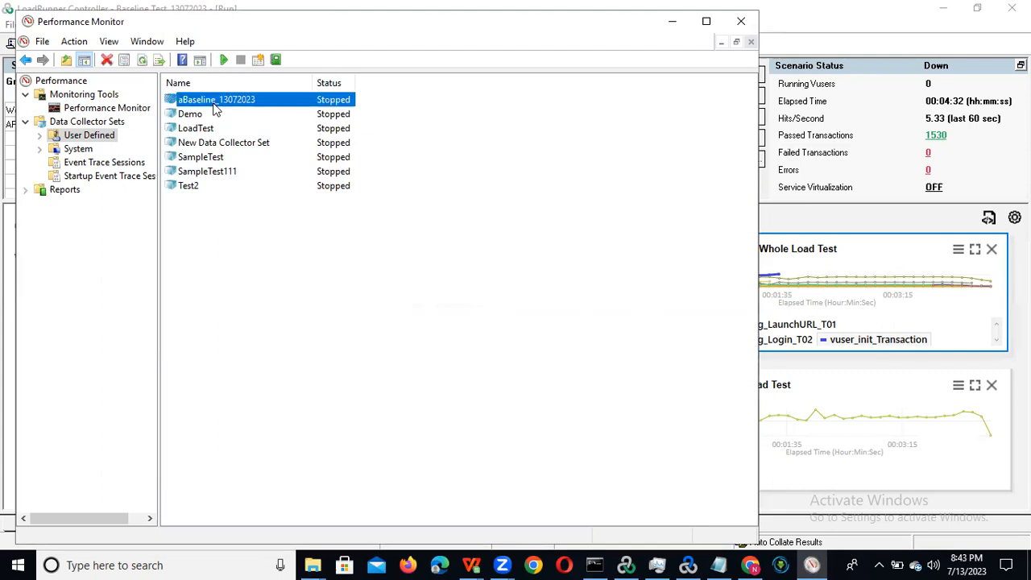
left_click(38, 136)
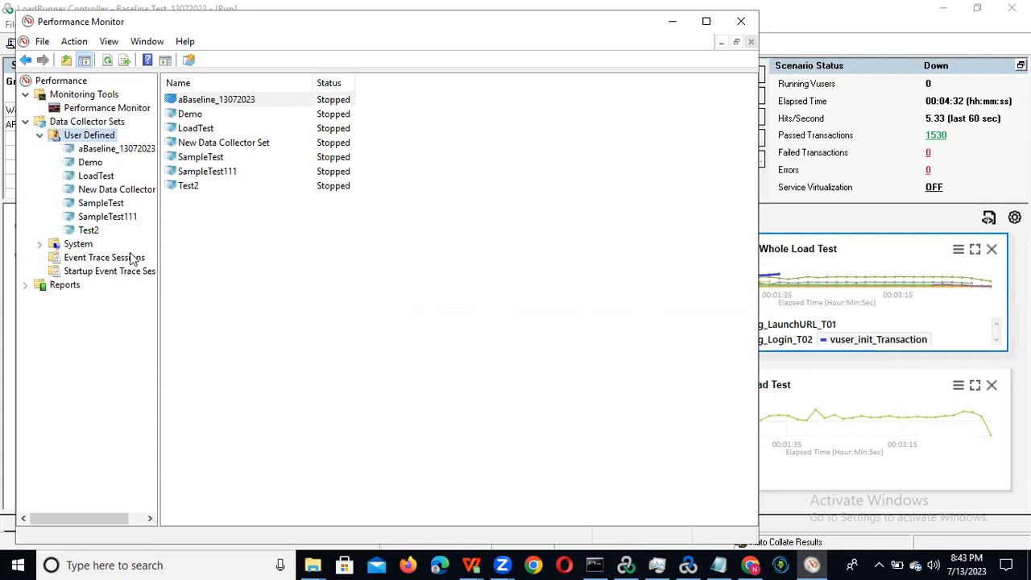
left_click(118, 152)
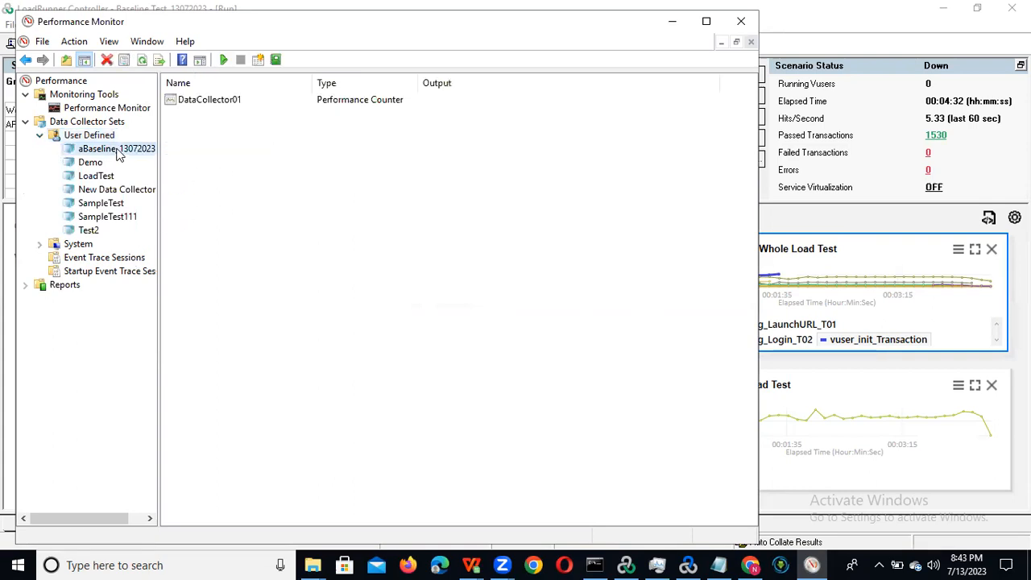
right_click(117, 154)
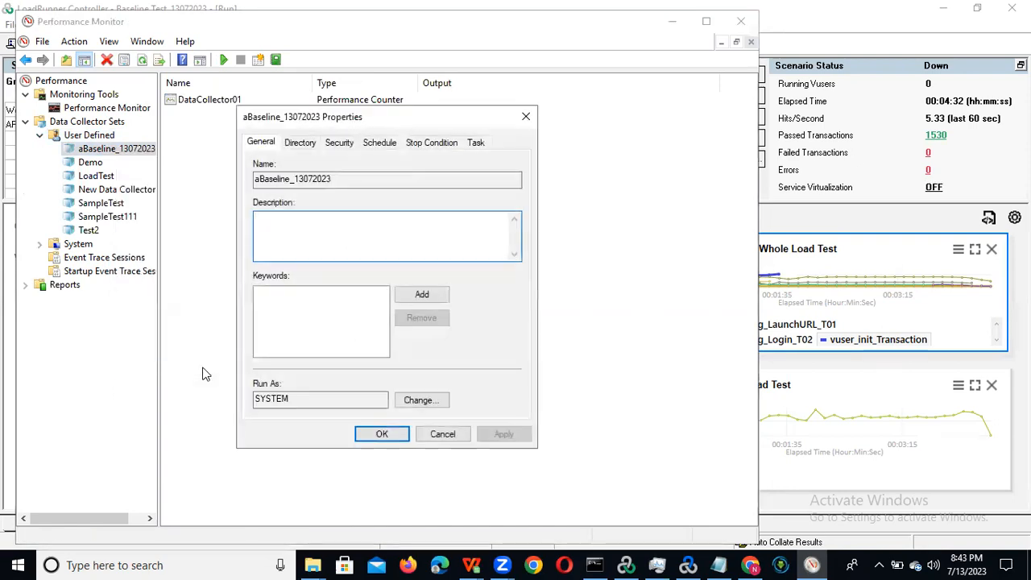
Step: Open a new schedule entry for aBaseline_13072023 to examine its active range and launch options
left_click(385, 145)
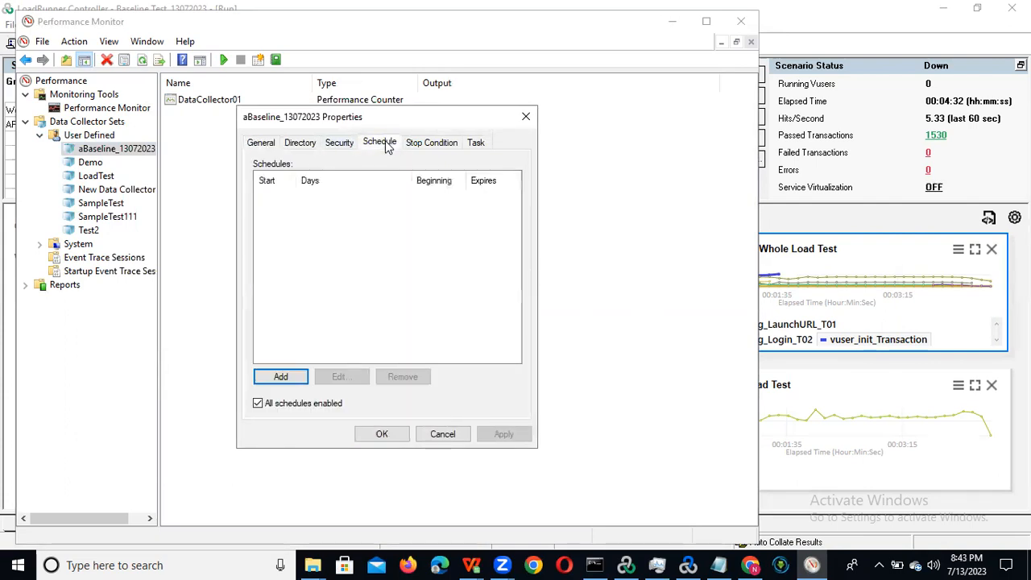
left_click(274, 379)
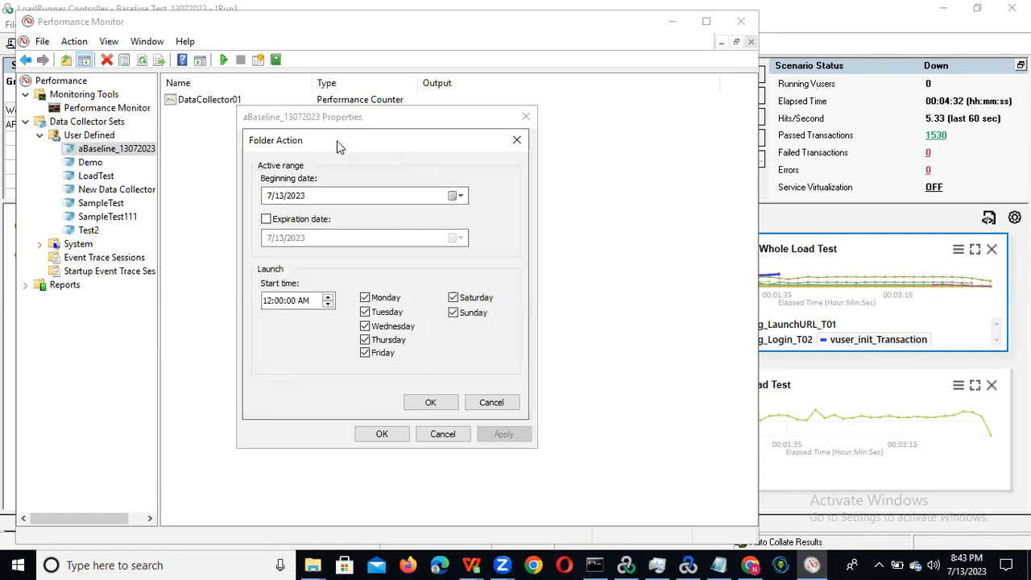
left_click_drag(336, 141, 413, 209)
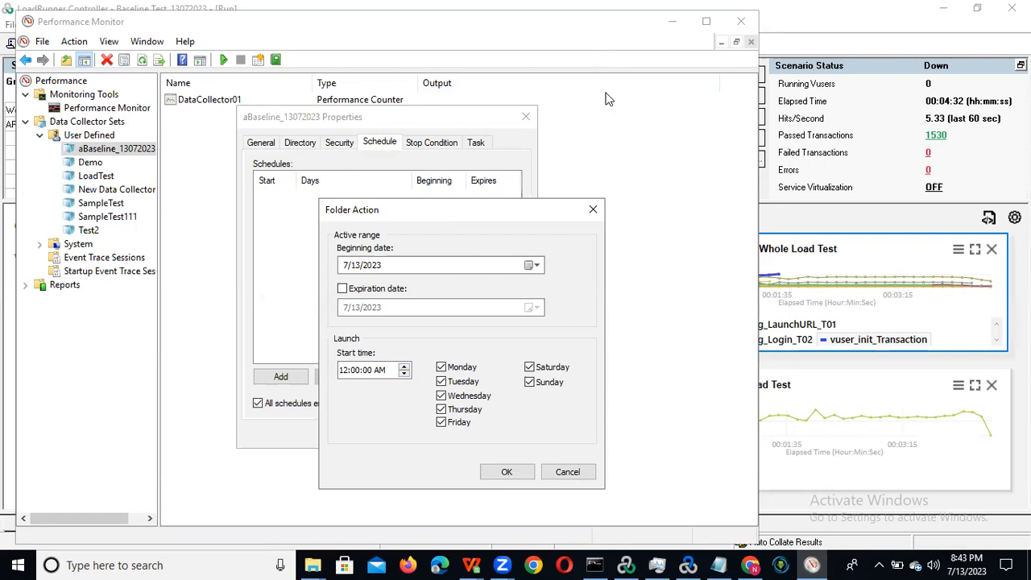
mouse_move(975, 558)
left_click(735, 23)
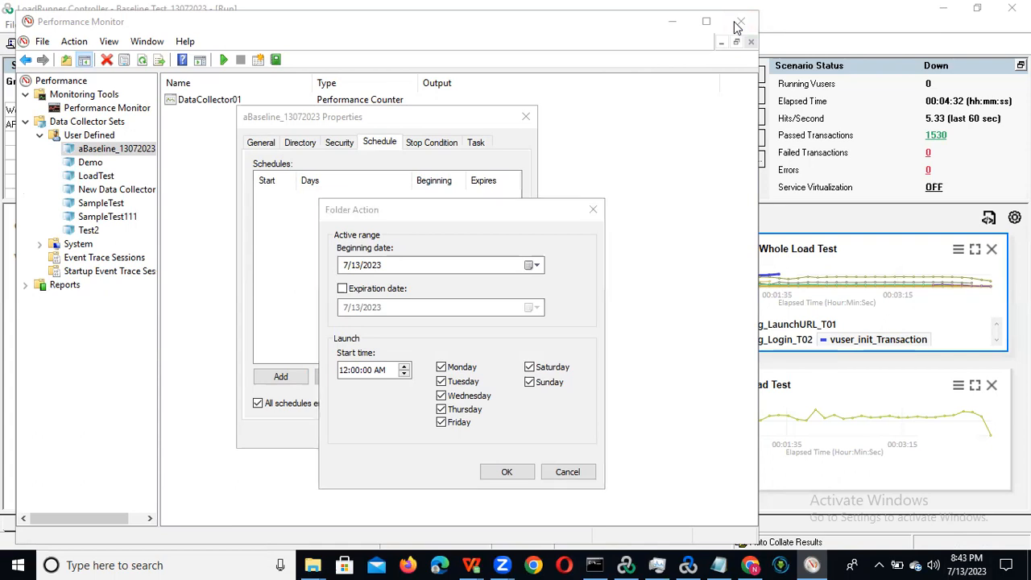